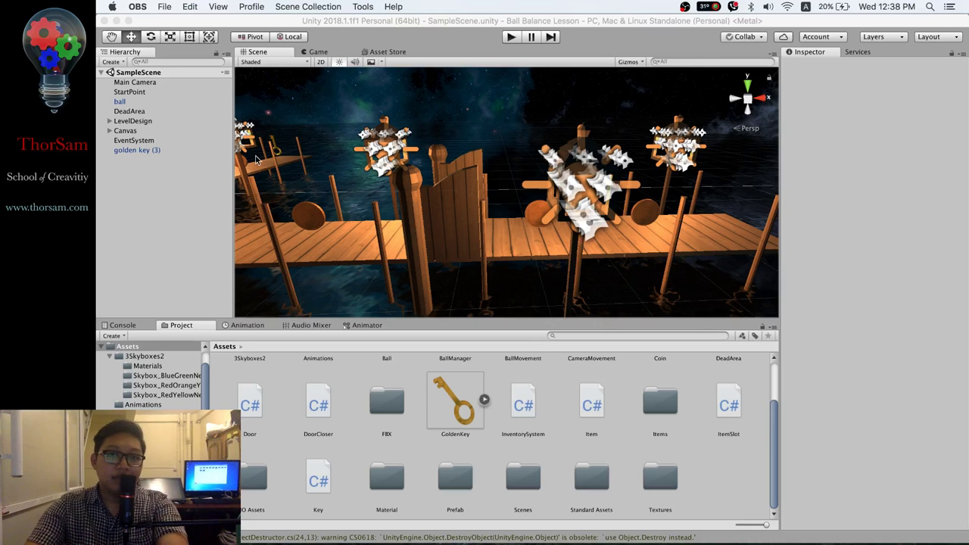
# - Pan, zoom out and orbit the Scene view to see the level from a higher angle
pyautogui.moveTo(369, 212); pyautogui.dragTo(393, 212)
pyautogui.scroll(-3, 393, 212)
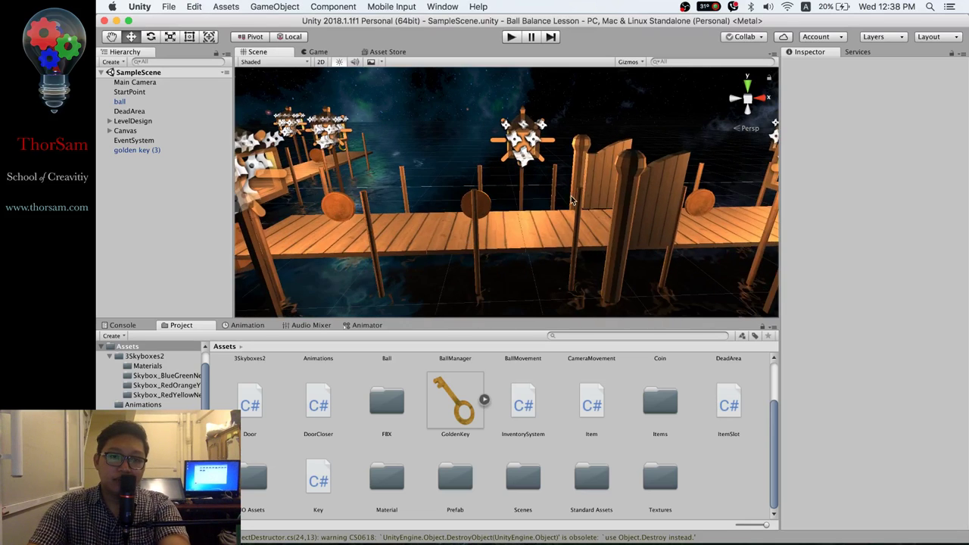
pyautogui.scroll(-3, 454, 213)
pyautogui.scroll(-2, 521, 214)
pyautogui.keyDown('alt'); pyautogui.moveTo(520, 214); pyautogui.dragTo(490, 219); pyautogui.keyUp('alt')
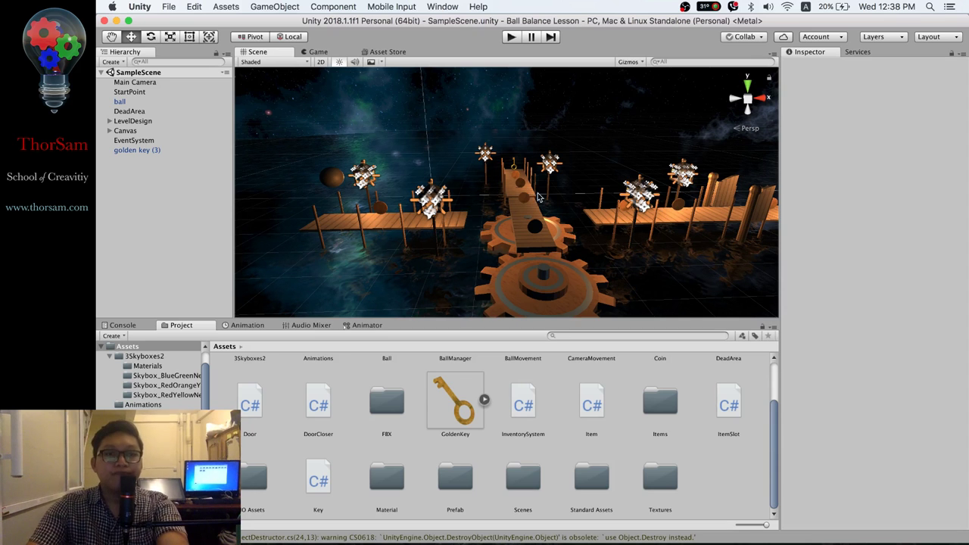
pyautogui.moveTo(661, 198)
pyautogui.keyDown('alt'); pyautogui.mouseDown()
pyautogui.moveTo(664, 250)
pyautogui.moveTo(505, 255)
pyautogui.mouseUp(); pyautogui.keyUp('alt')
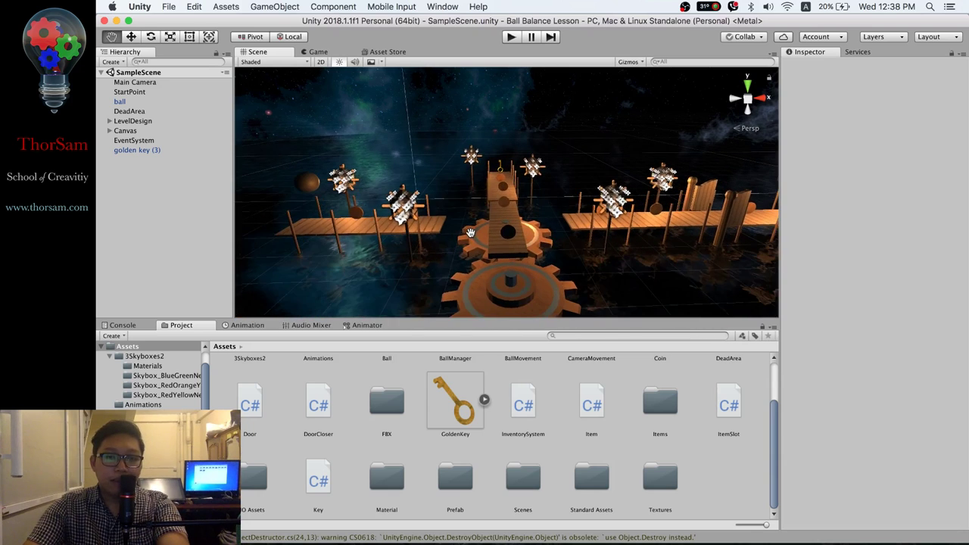
pyautogui.keyDown('alt'); pyautogui.moveTo(504, 255); pyautogui.dragTo(492, 280); pyautogui.keyUp('alt')
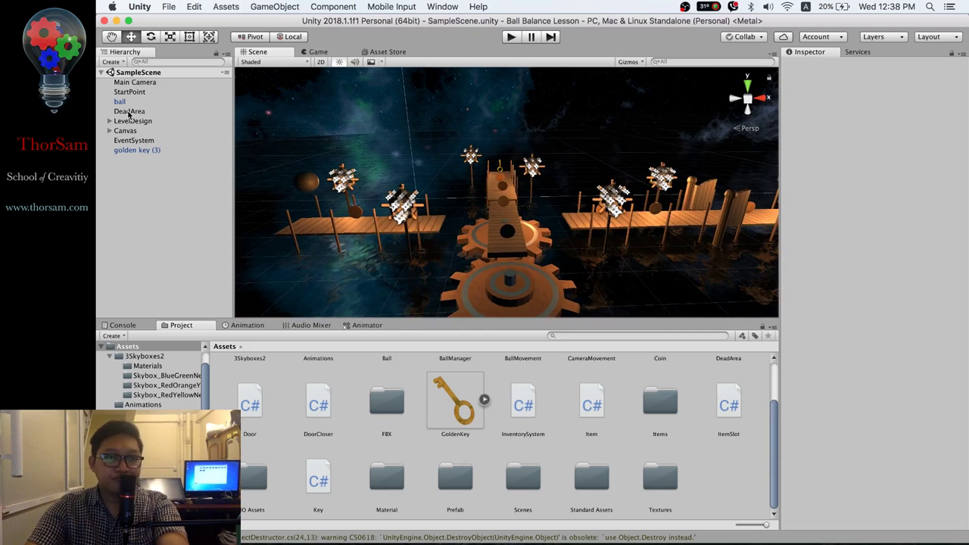
# - Expand the Canvas in the Hierarchy to reveal txtScore, txtLife and Panel
pyautogui.rightClick(133, 174)
pyautogui.click(111, 178)
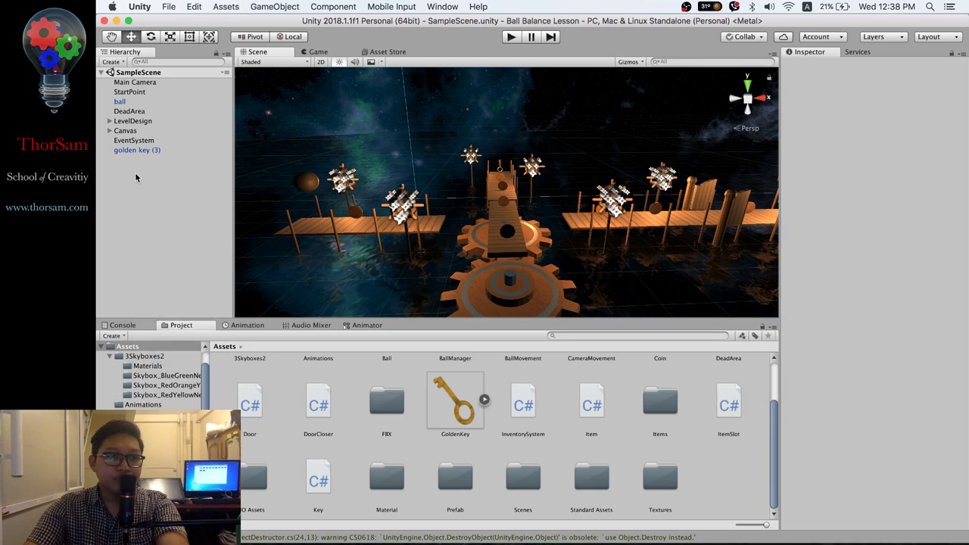
pyautogui.click(109, 131)
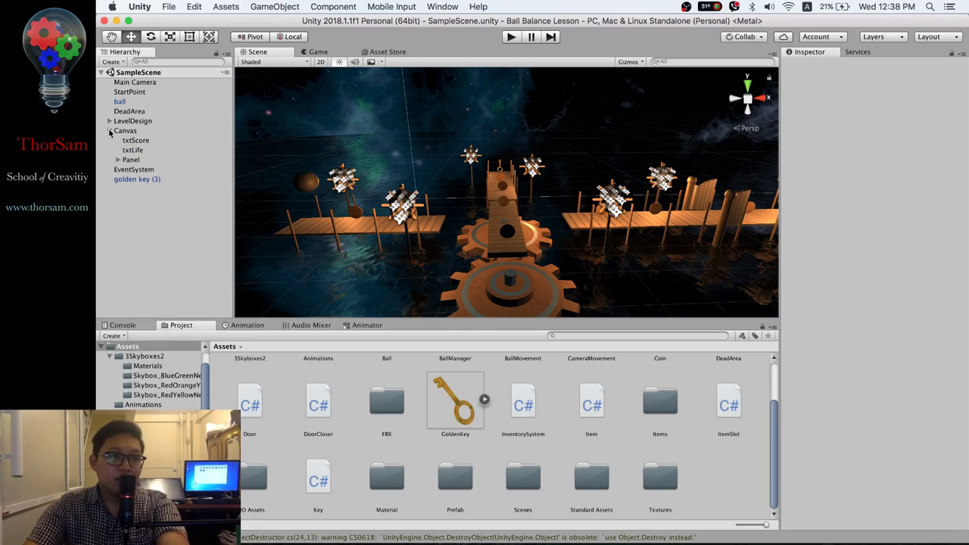
pyautogui.rightClick(124, 133)
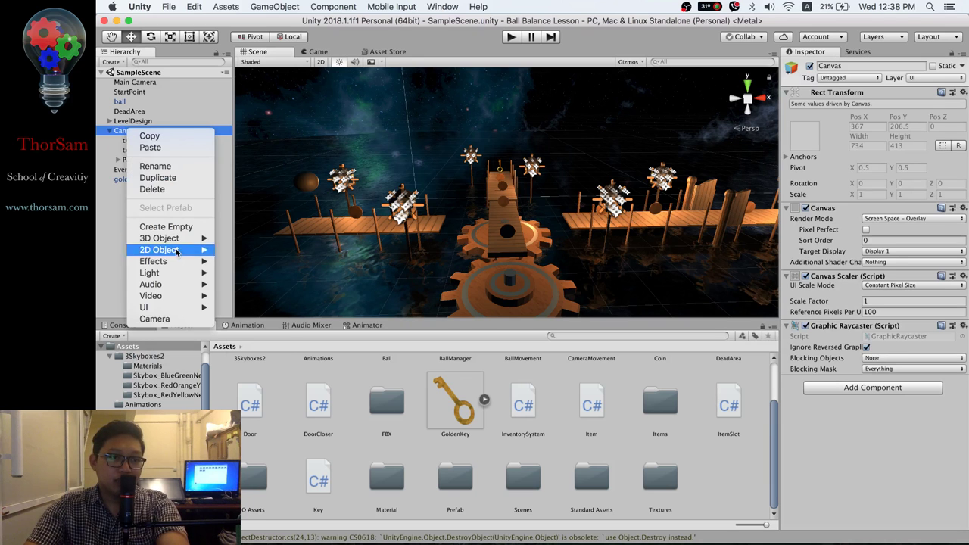
# - Create a UI Panel under Canvas, frame it in the Scene view, and rename it WinPanel
pyautogui.moveTo(180, 311)
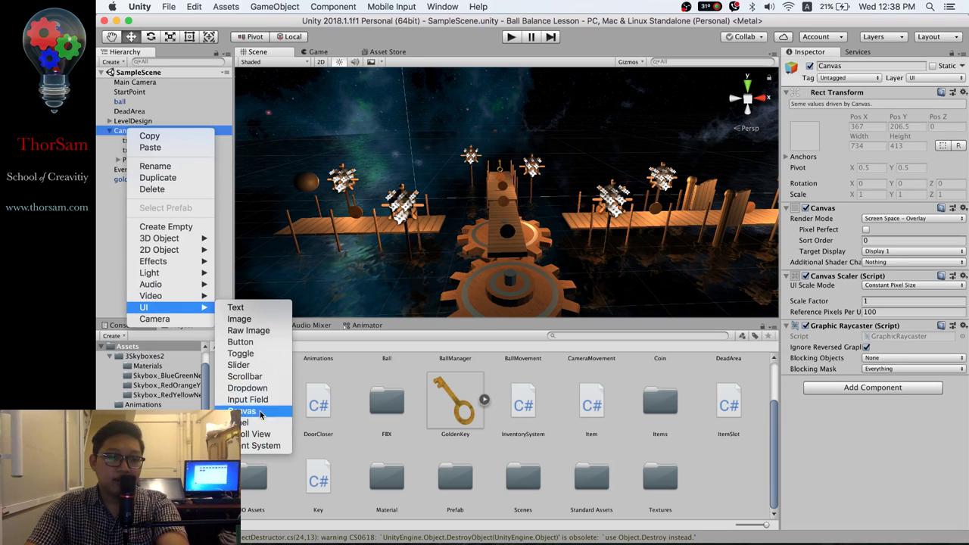
pyautogui.click(258, 422)
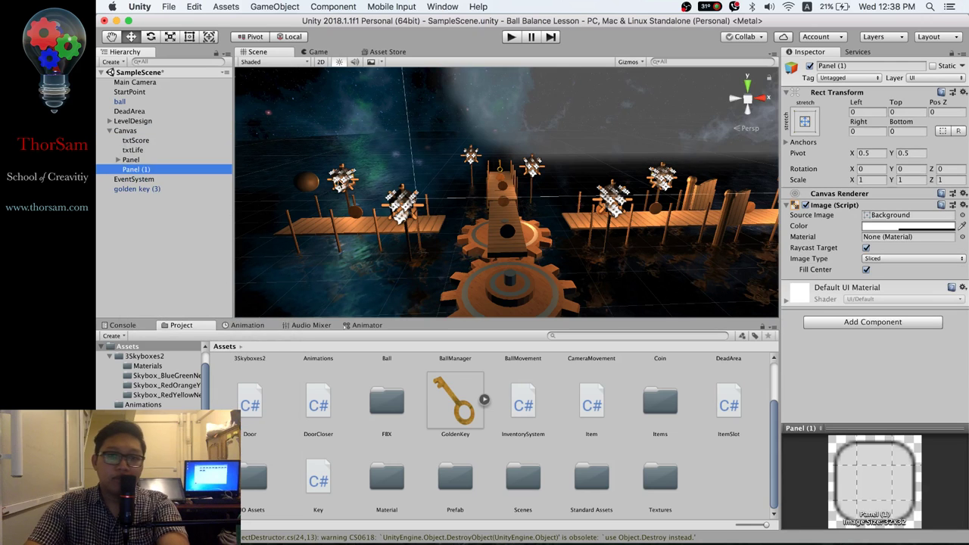
pyautogui.doubleClick(143, 171)
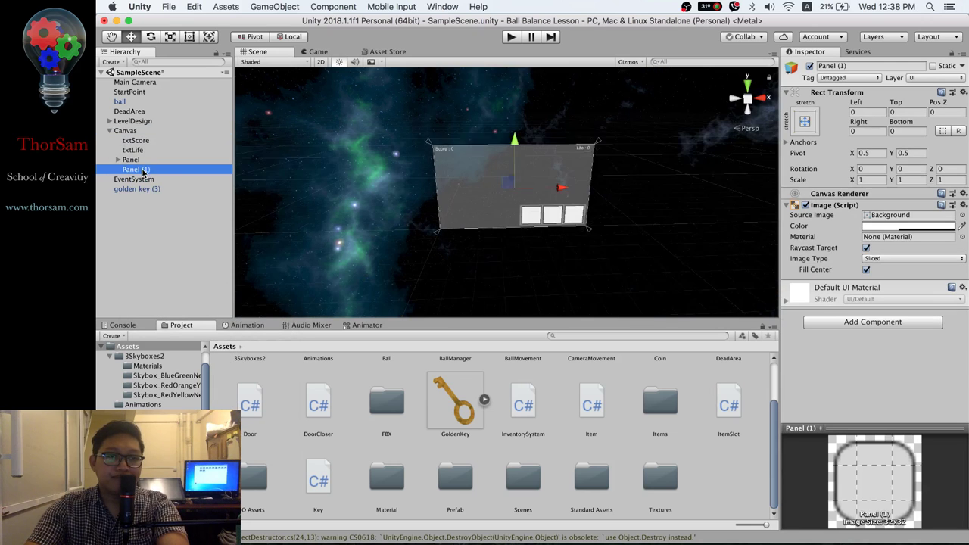
pyautogui.scroll(3, 644, 252)
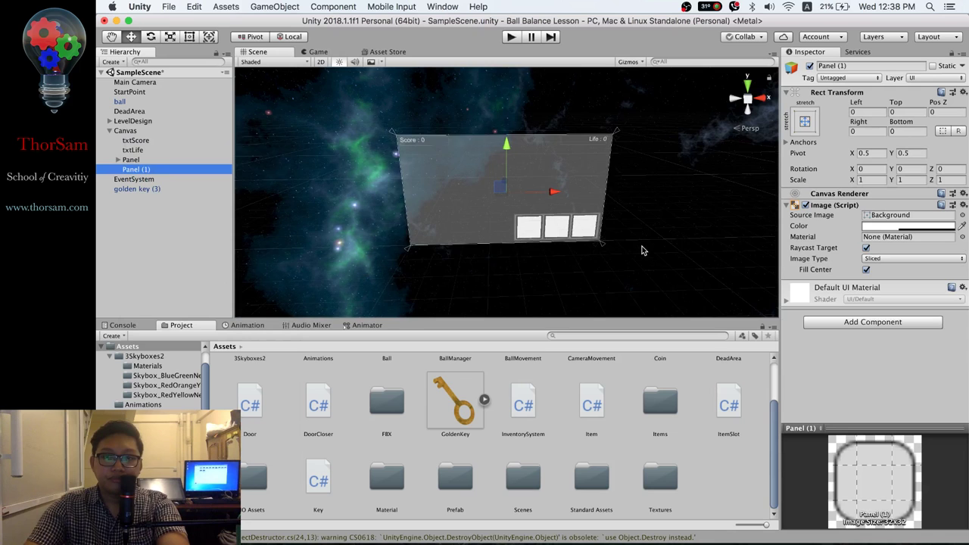
pyautogui.scroll(3, 641, 250)
pyautogui.scroll(2, 638, 248)
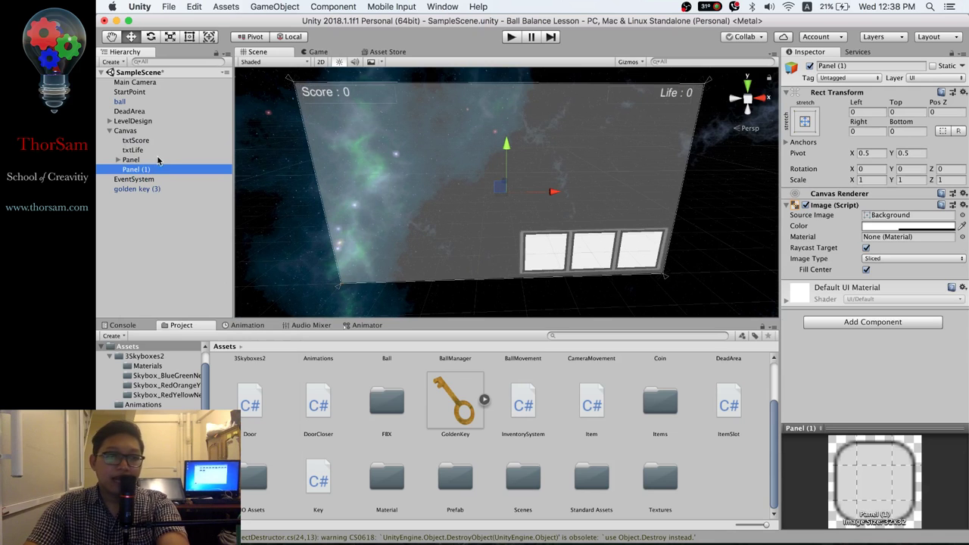
pyautogui.click(137, 171)
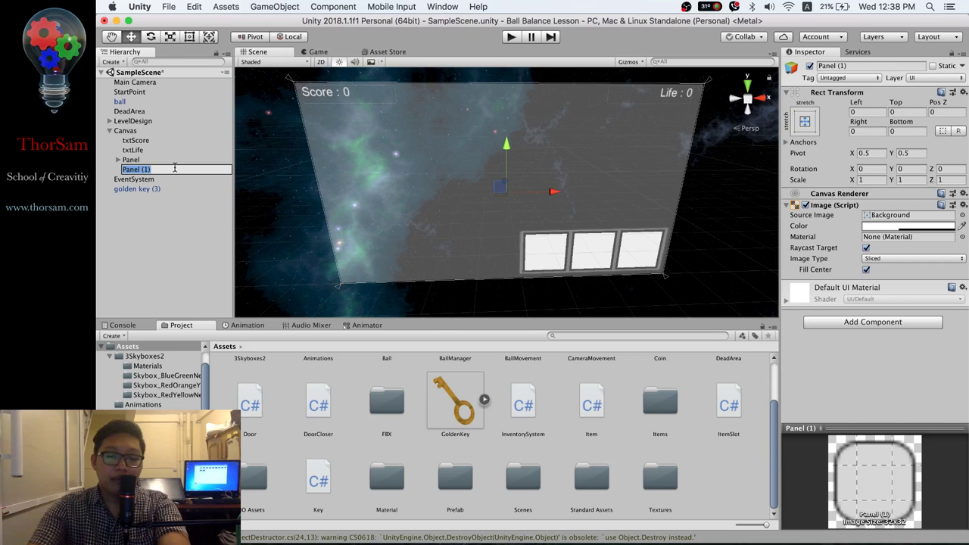
pyautogui.write('WinPa')
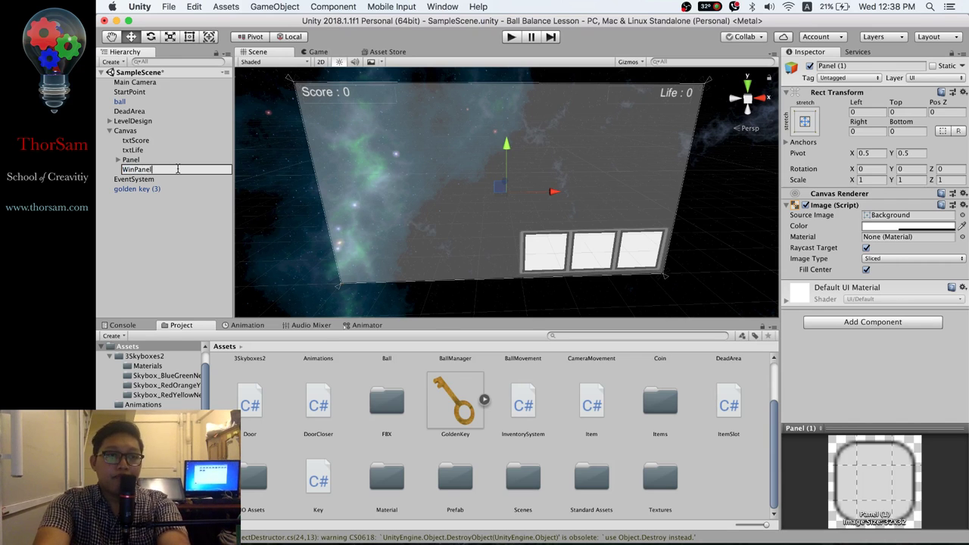
pyautogui.write('nel')
pyautogui.press('Return')
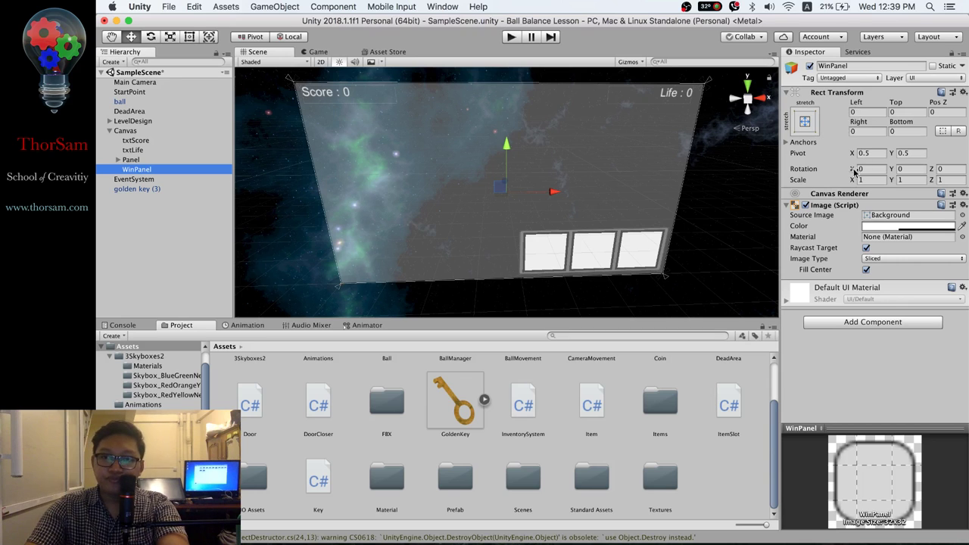
# - Give WinPanel the stretch-stretch anchor preset so it fills the whole canvas
pyautogui.click(789, 143)
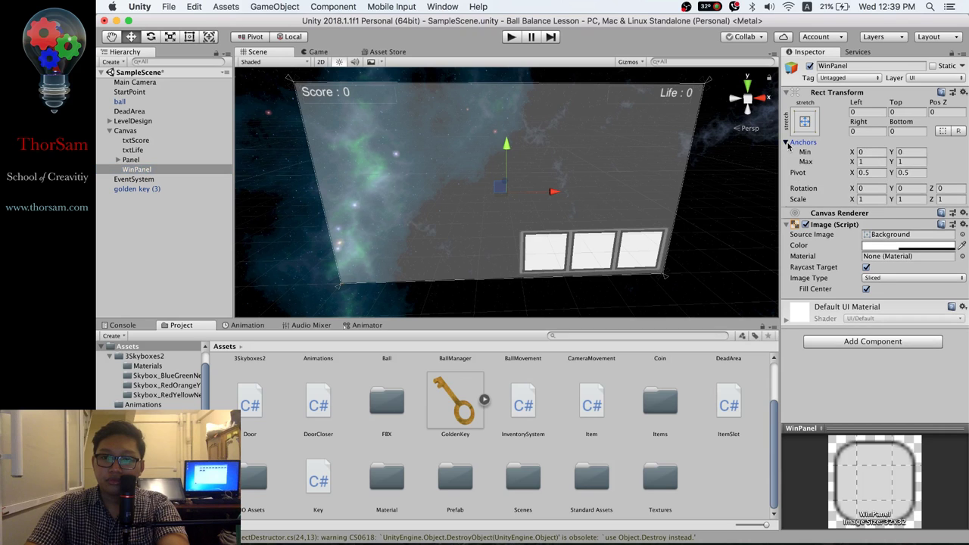
pyautogui.click(789, 143)
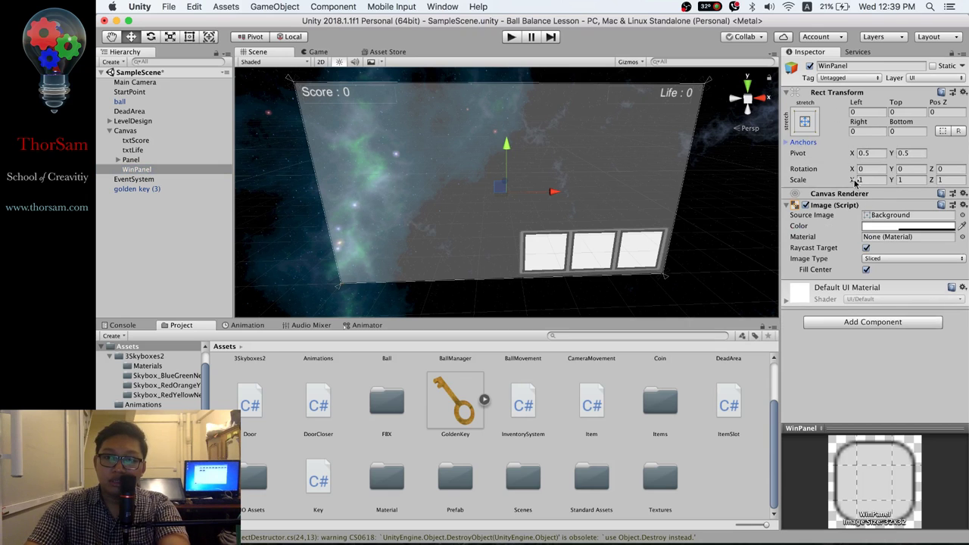
pyautogui.moveTo(855, 182); pyautogui.dragTo(858, 185)
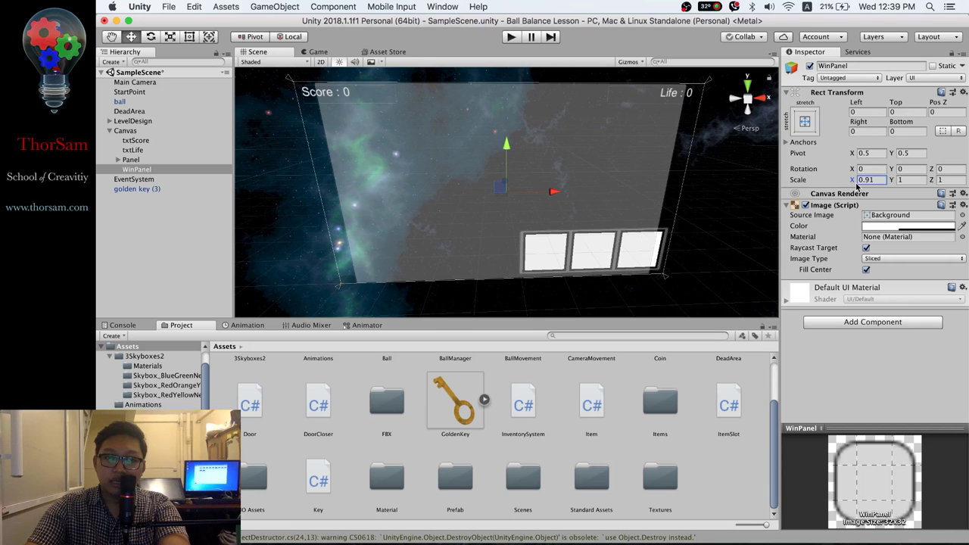
pyautogui.moveTo(858, 186); pyautogui.dragTo(855, 186)
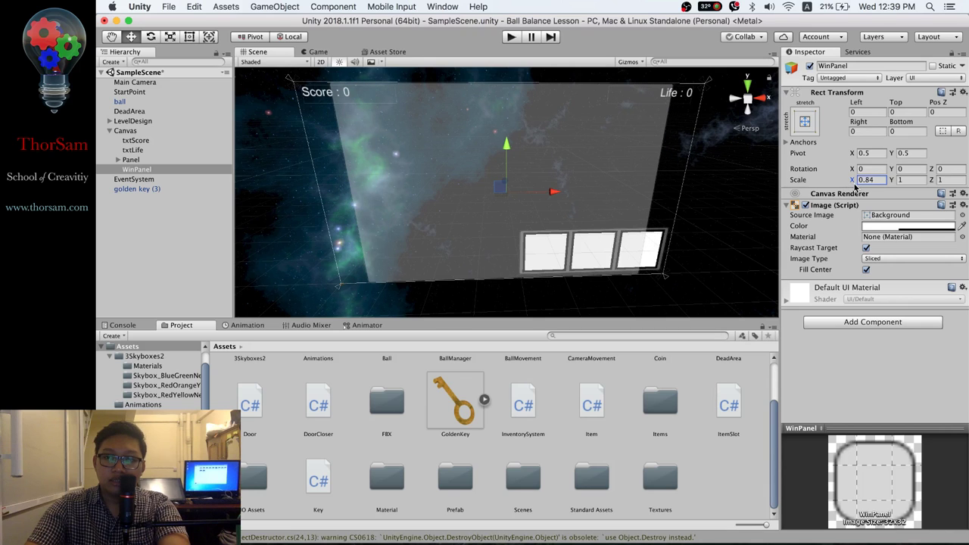
pyautogui.click(807, 124)
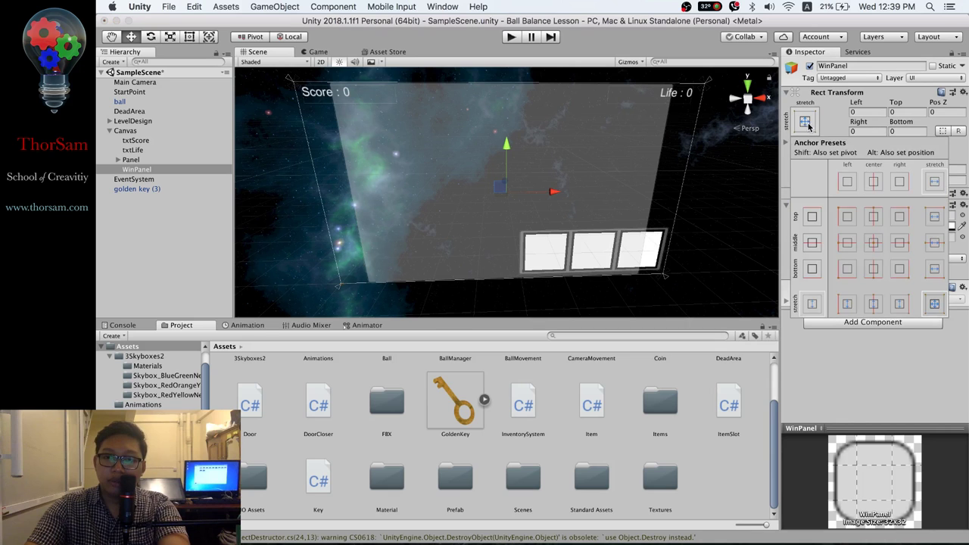
pyautogui.click(872, 246)
pyautogui.click(833, 116)
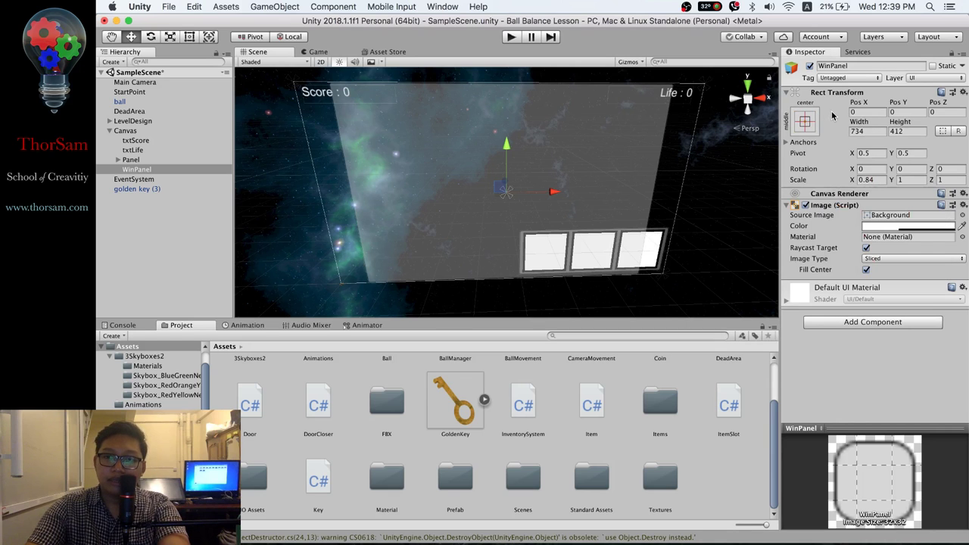
pyautogui.click(877, 133)
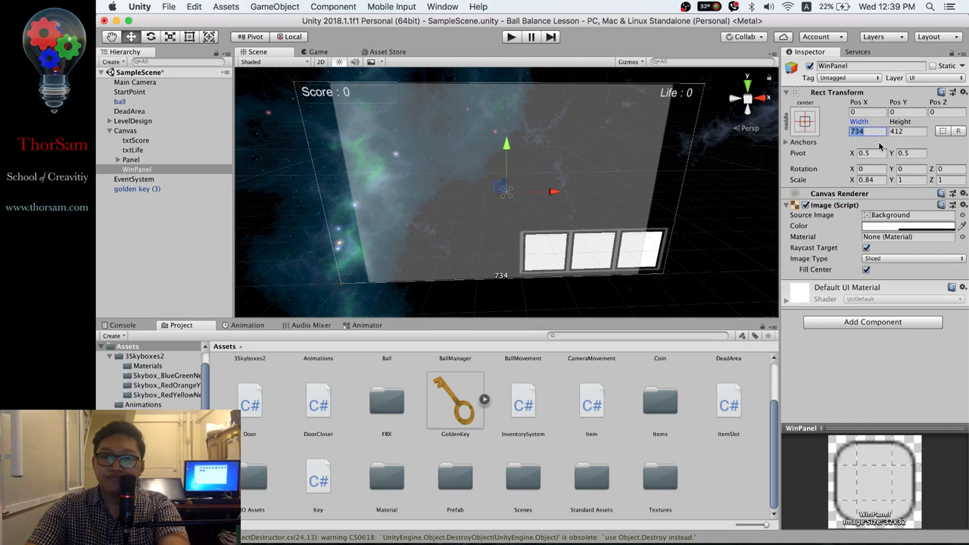
pyautogui.click(807, 125)
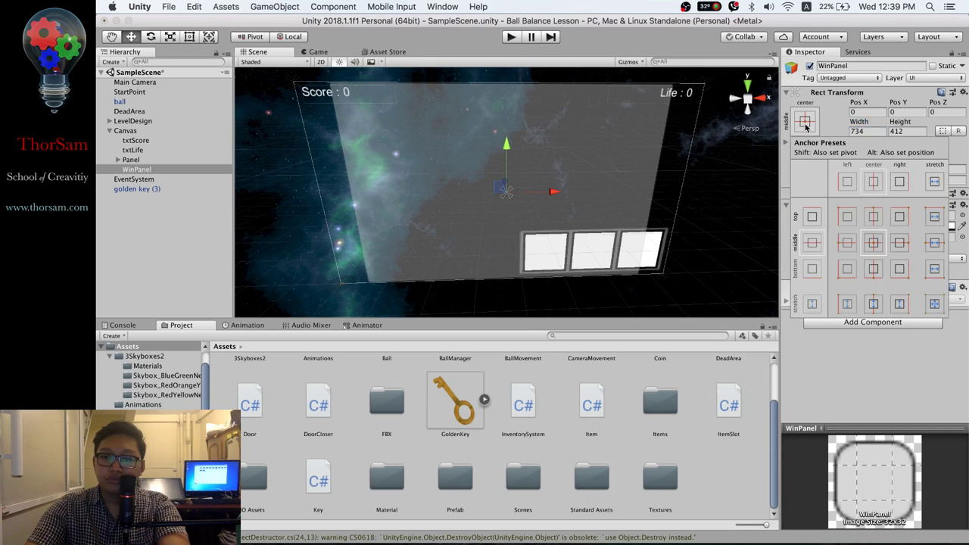
pyautogui.keyDown('alt'); pyautogui.click(934, 305); pyautogui.keyUp('alt')
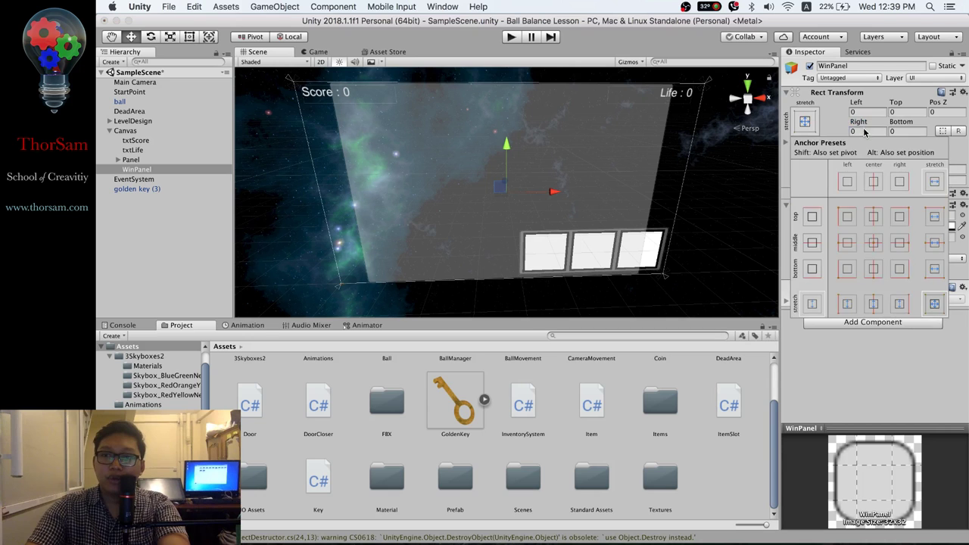
pyautogui.click(865, 132)
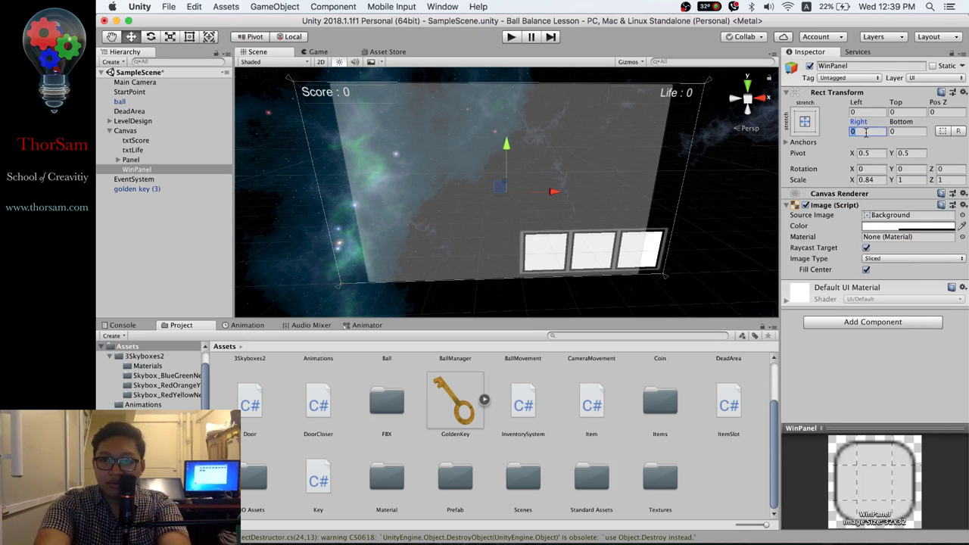
# - Set WinPanel's Scale X and Scale Y to 0.7
pyautogui.click(871, 180)
pyautogui.press('BackSpace')
pyautogui.write('0.7')
pyautogui.click(907, 180)
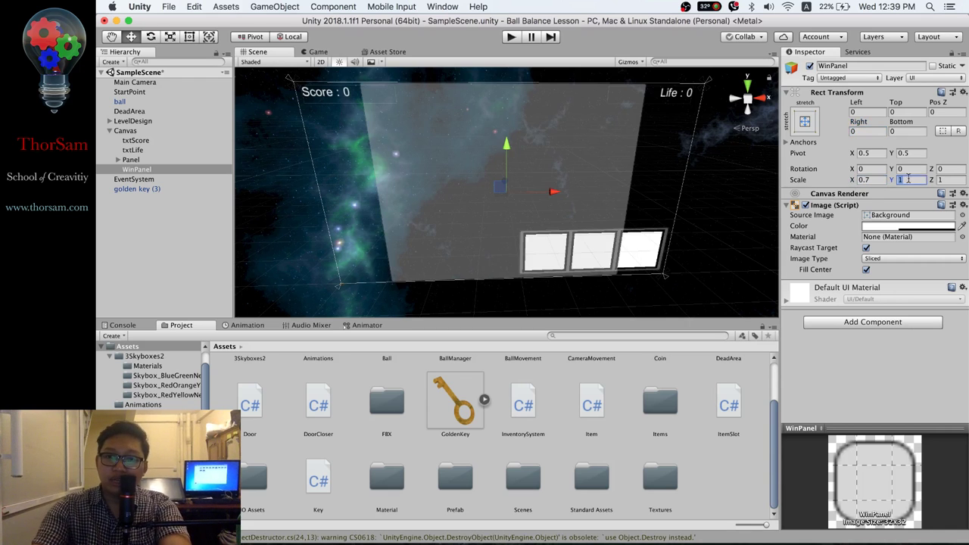
pyautogui.press('BackSpace')
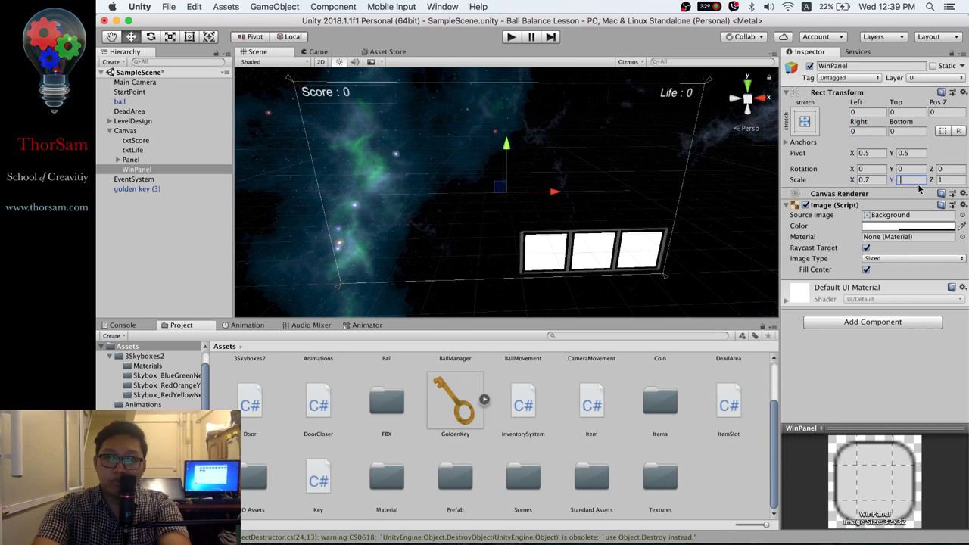
pyautogui.write('0.7')
pyautogui.press('Tab')
pyautogui.moveTo(580, 277)
pyautogui.keyDown('alt'); pyautogui.mouseDown()
pyautogui.moveTo(550, 167)
pyautogui.moveTo(530, 151)
pyautogui.mouseUp(); pyautogui.keyUp('alt')
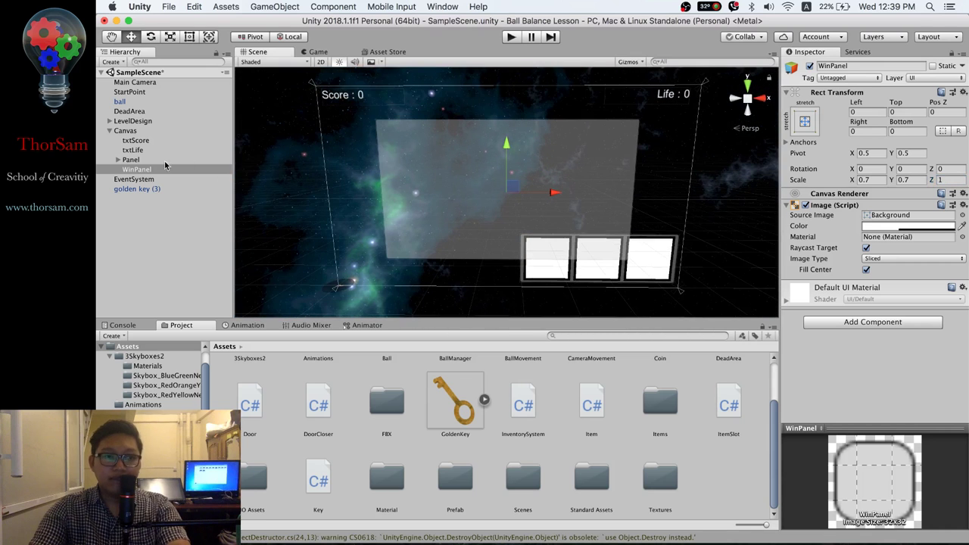
pyautogui.click(144, 172)
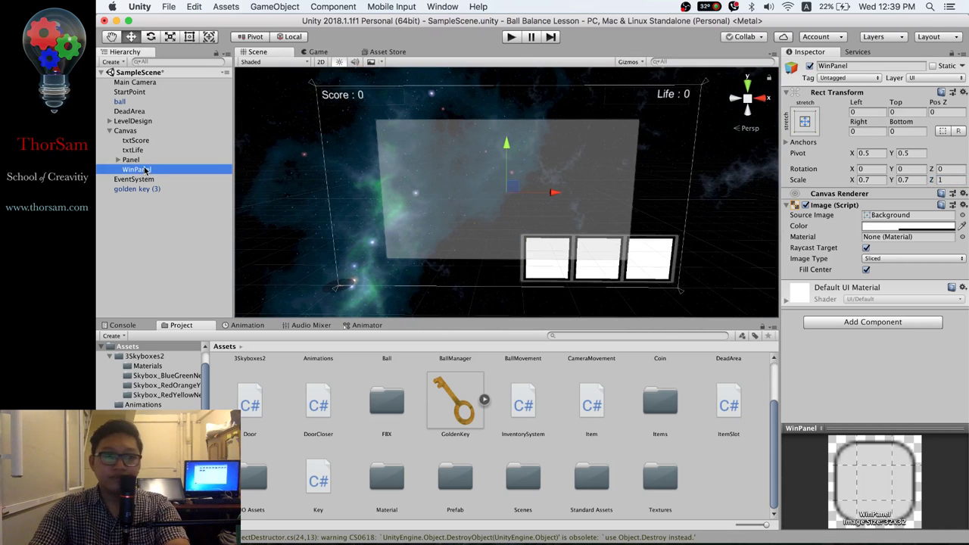
# - Add a Text element inside WinPanel that reads 'You Win!'
pyautogui.rightClick(141, 173)
pyautogui.moveTo(184, 283)
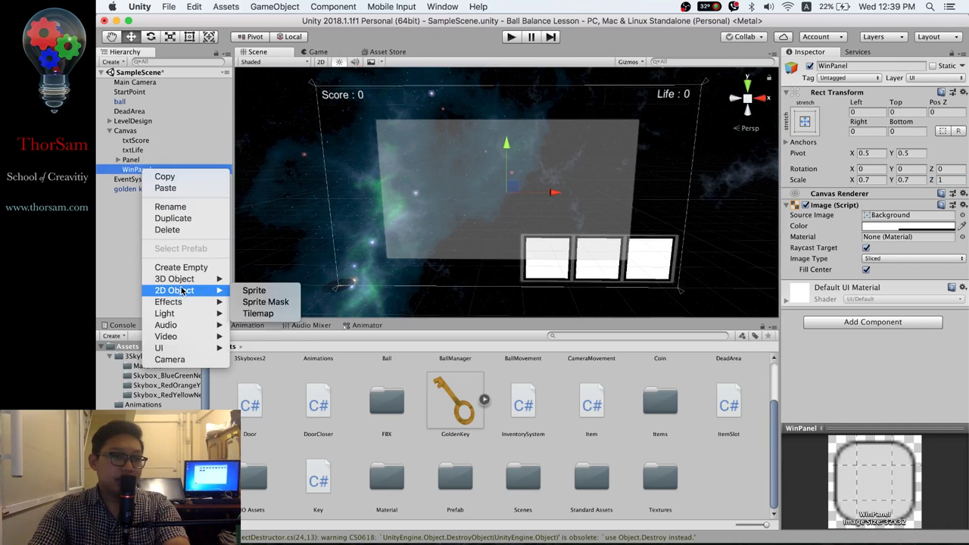
pyautogui.moveTo(199, 348)
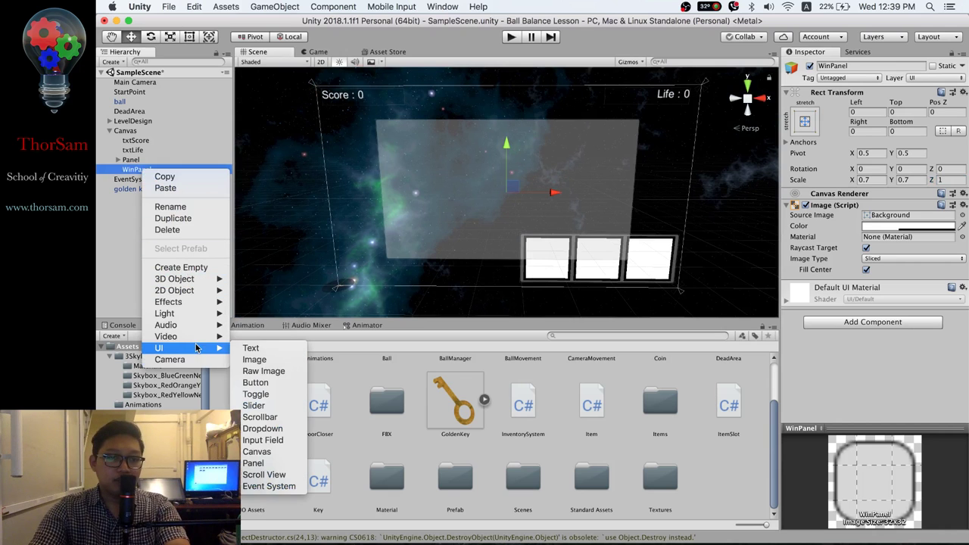
pyautogui.click(248, 351)
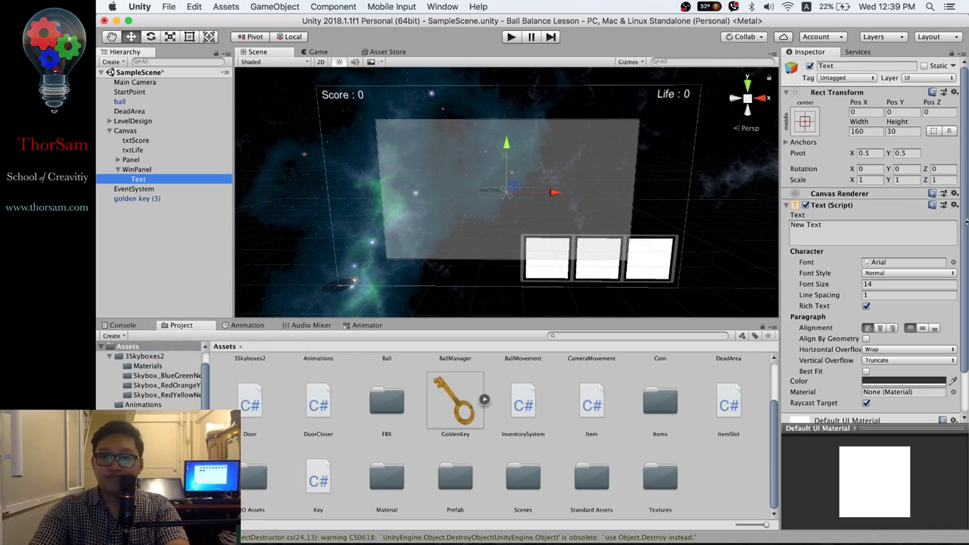
pyautogui.doubleClick(855, 226)
pyautogui.click(837, 229)
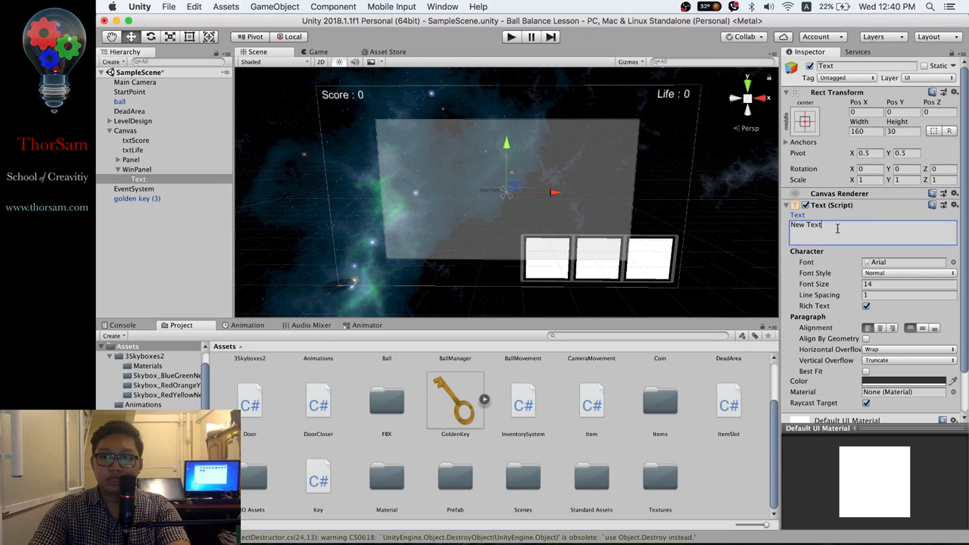
pyautogui.press('super+a')
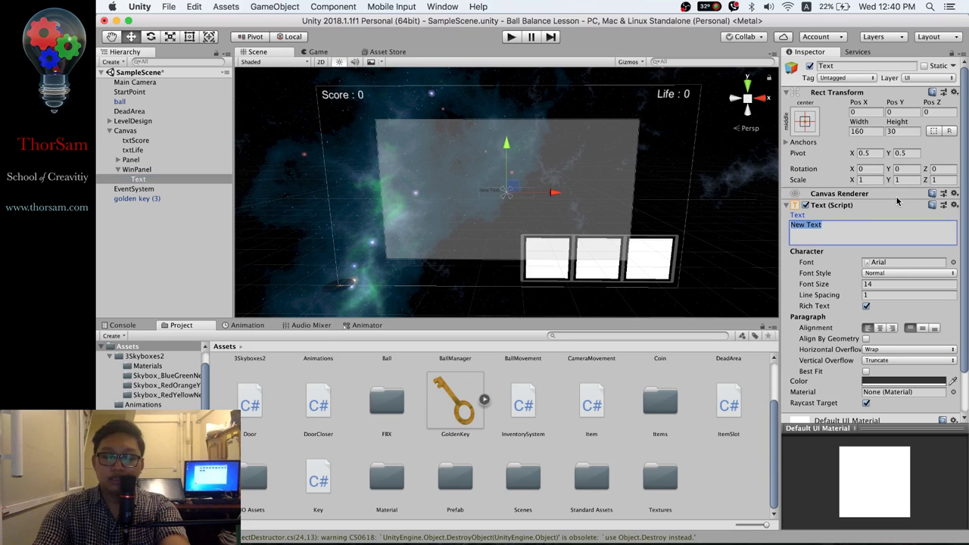
pyautogui.write('You ')
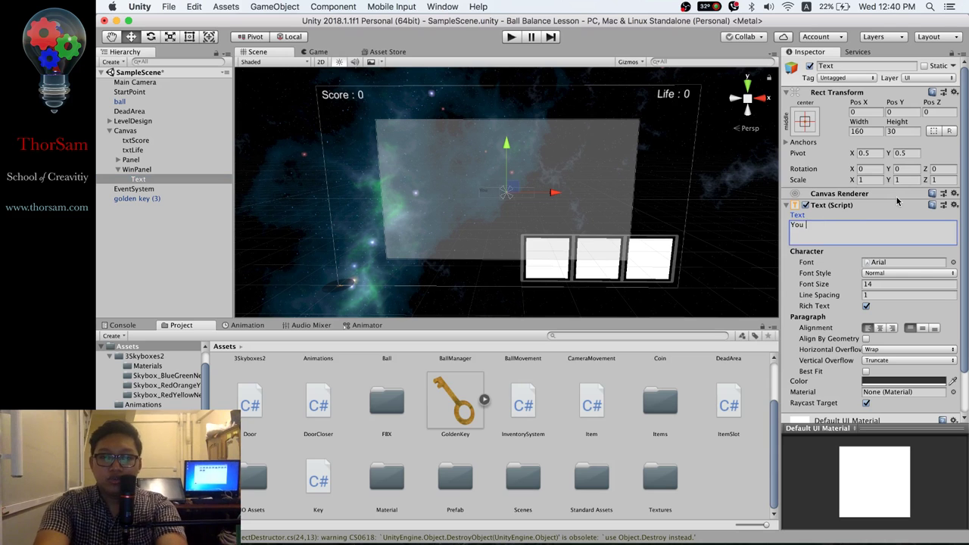
pyautogui.write('Win!')
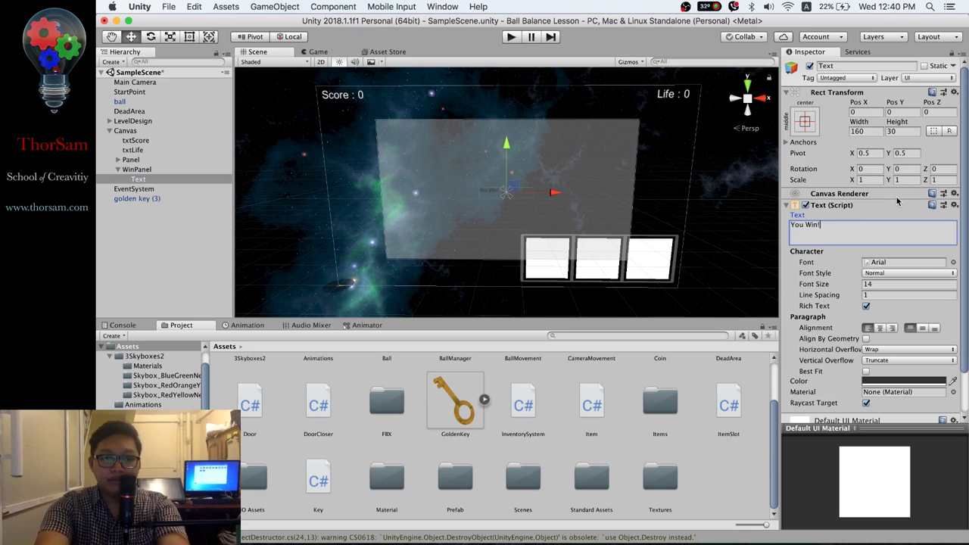
# - Center-align the 'You Win!' text with font size 25 and Normal font style
pyautogui.click(880, 328)
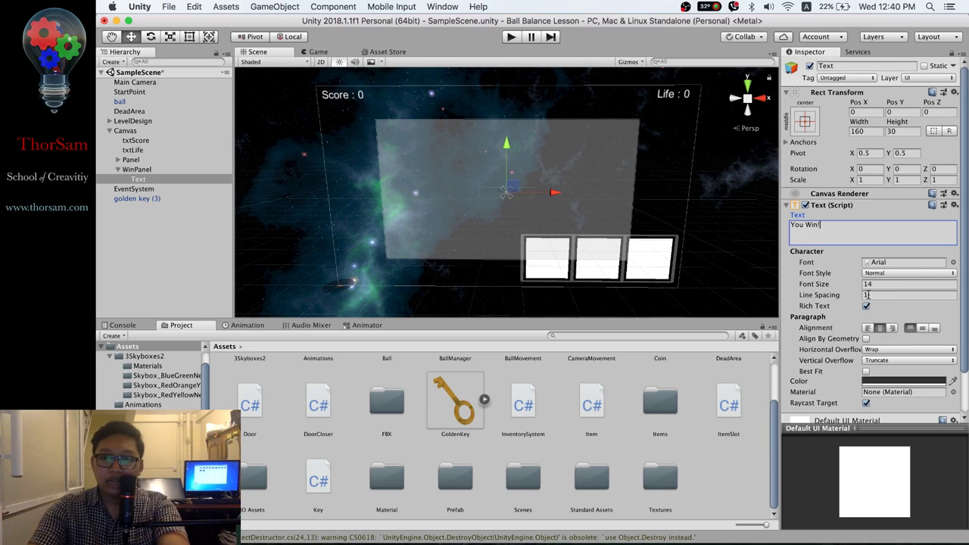
pyautogui.click(882, 284)
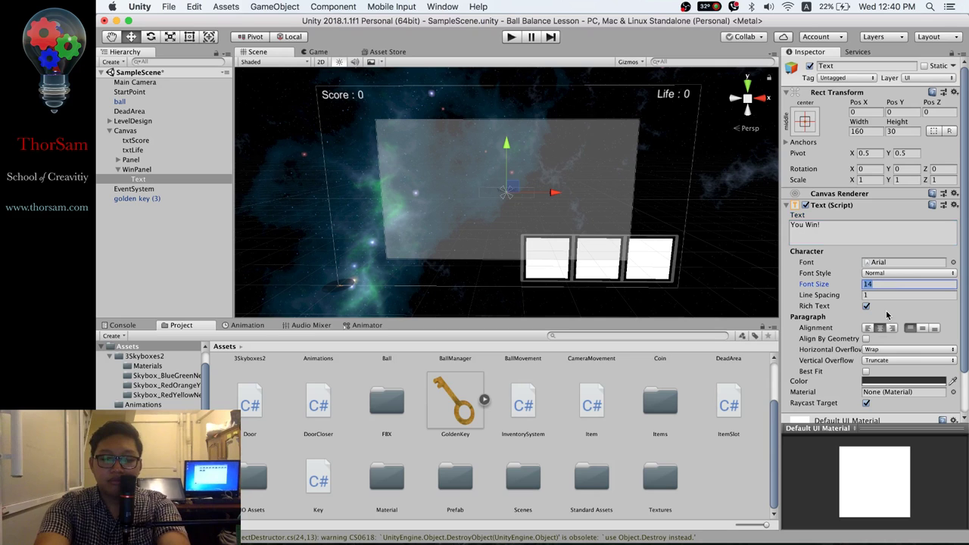
pyautogui.write('25')
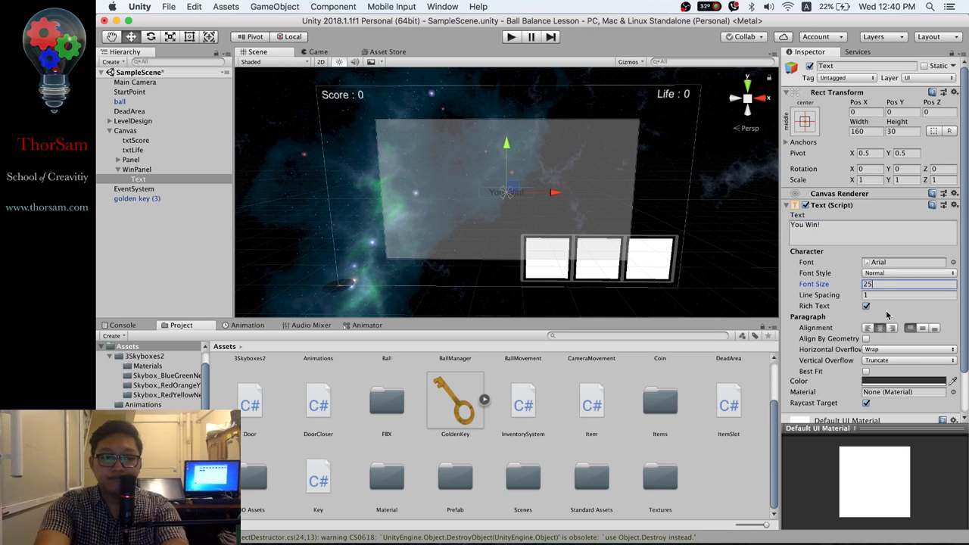
pyautogui.press('Tab')
pyautogui.click(904, 273)
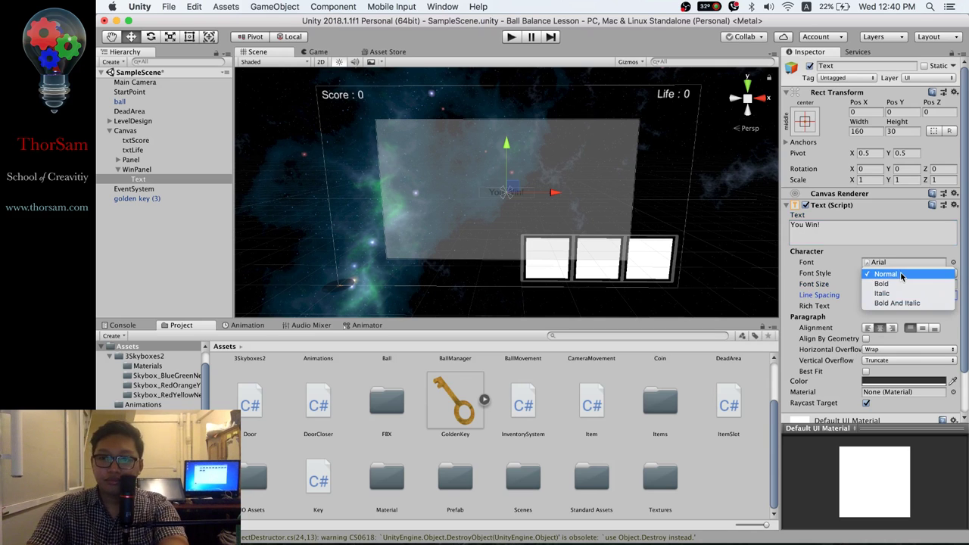
pyautogui.click(902, 284)
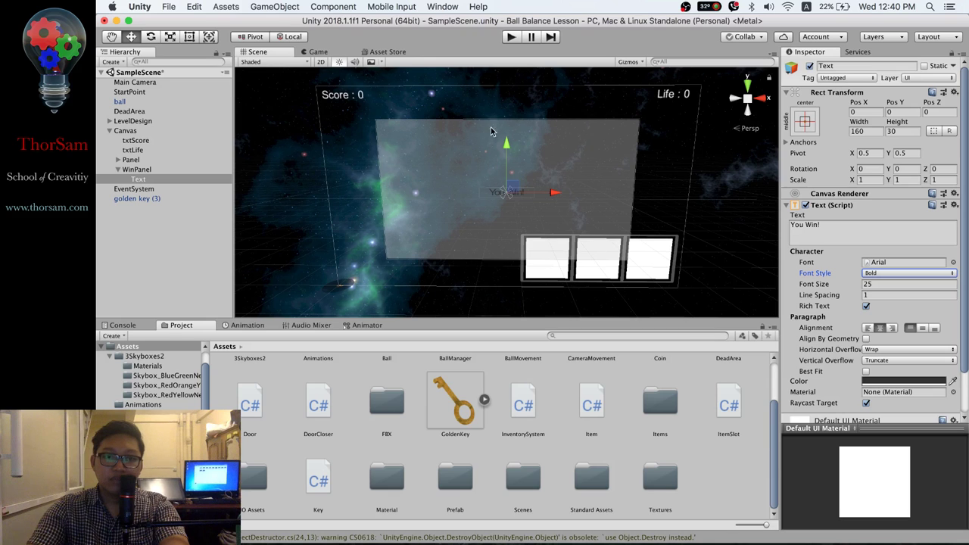
pyautogui.click(906, 272)
pyautogui.click(899, 263)
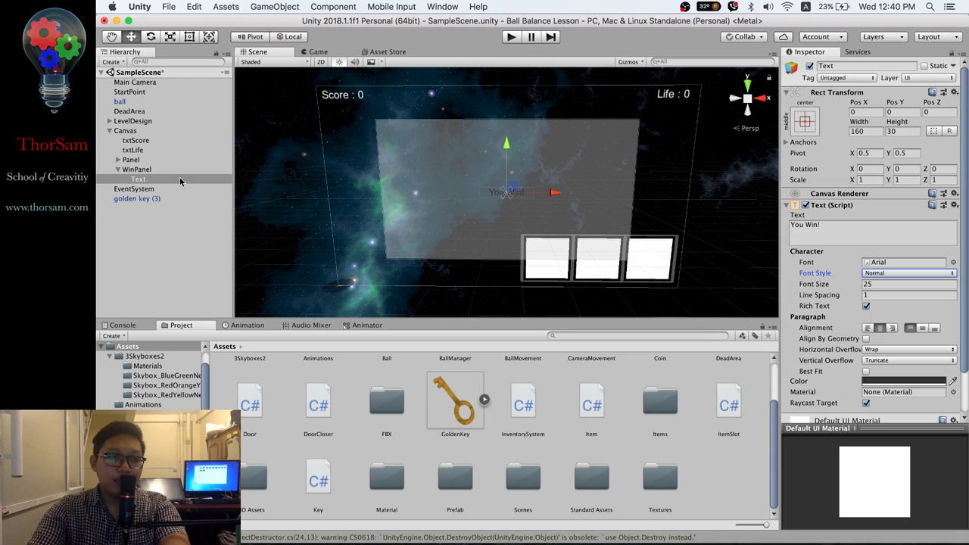
pyautogui.click(138, 170)
pyautogui.click(140, 178)
pyautogui.click(140, 171)
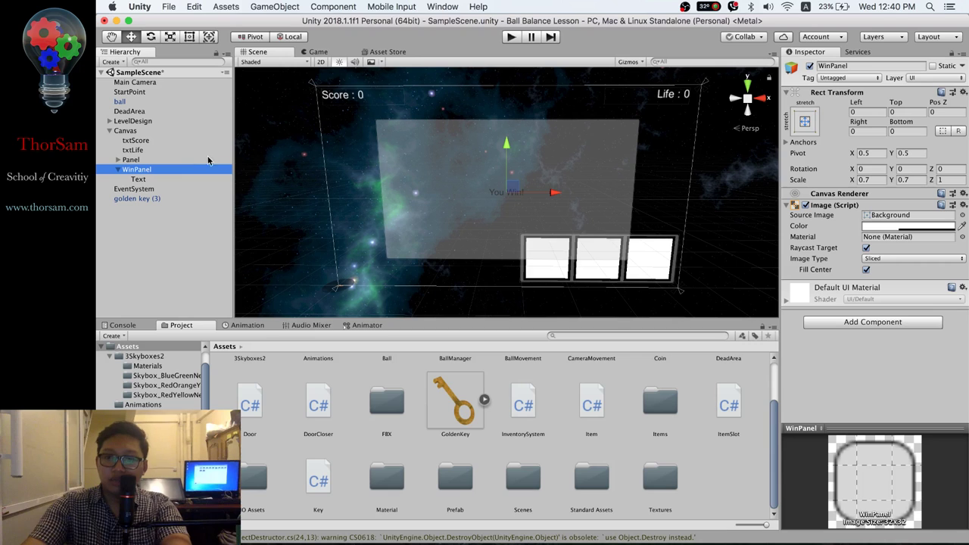
# - Add a Grid Layout Group component to WinPanel by searching 'gri'
pyautogui.click(851, 324)
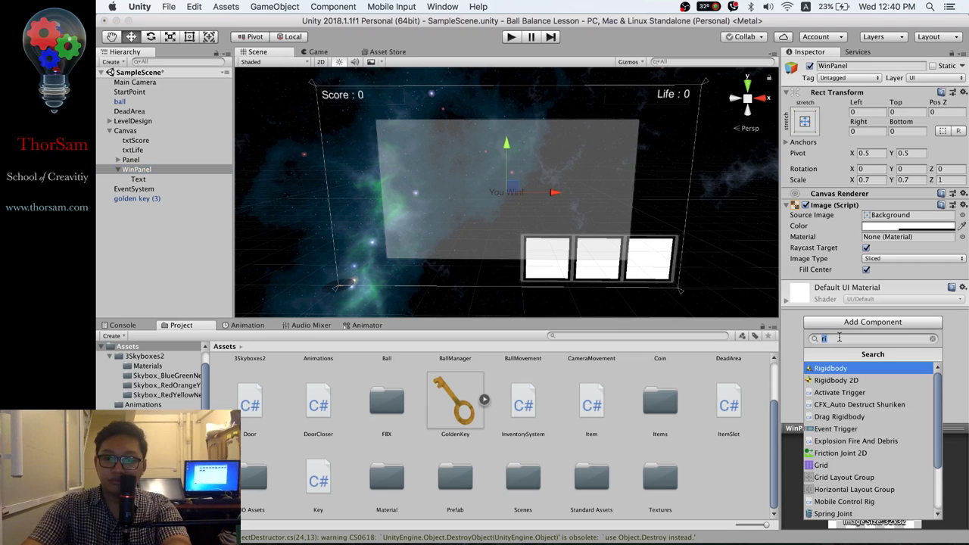
pyautogui.write('gri')
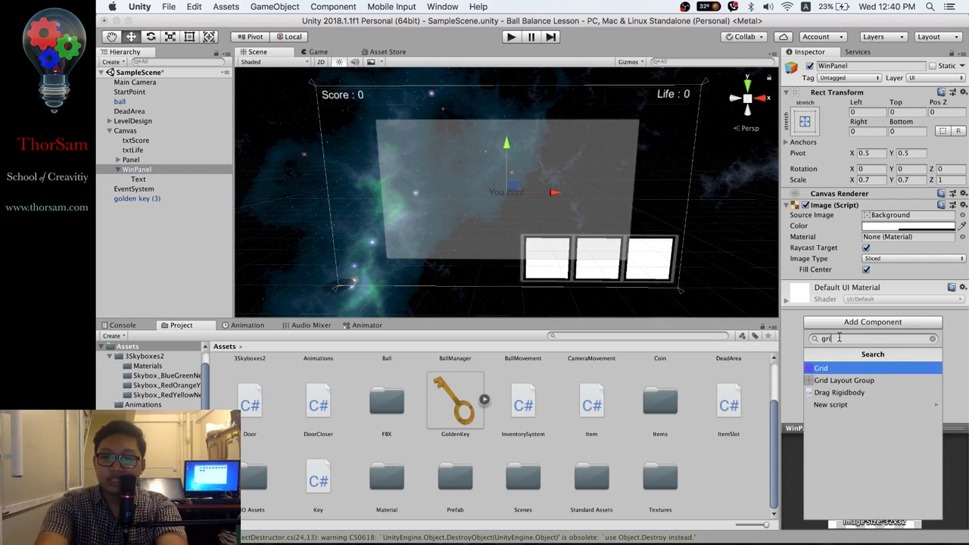
pyautogui.press('Down')
pyautogui.press('Return')
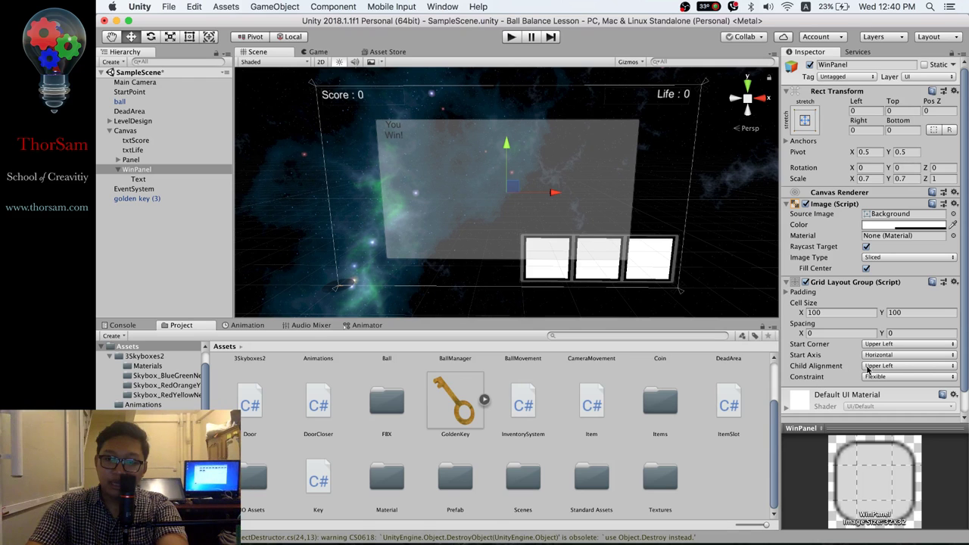
# - Set the grid's Child Alignment to Middle Center, Start Axis to Vertical, and Cell Size X to 300
pyautogui.click(896, 366)
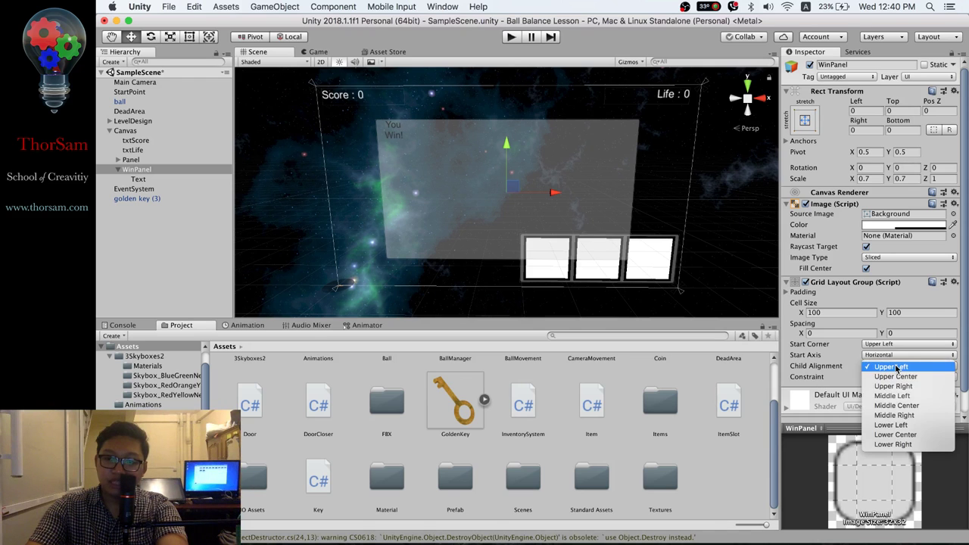
pyautogui.click(898, 407)
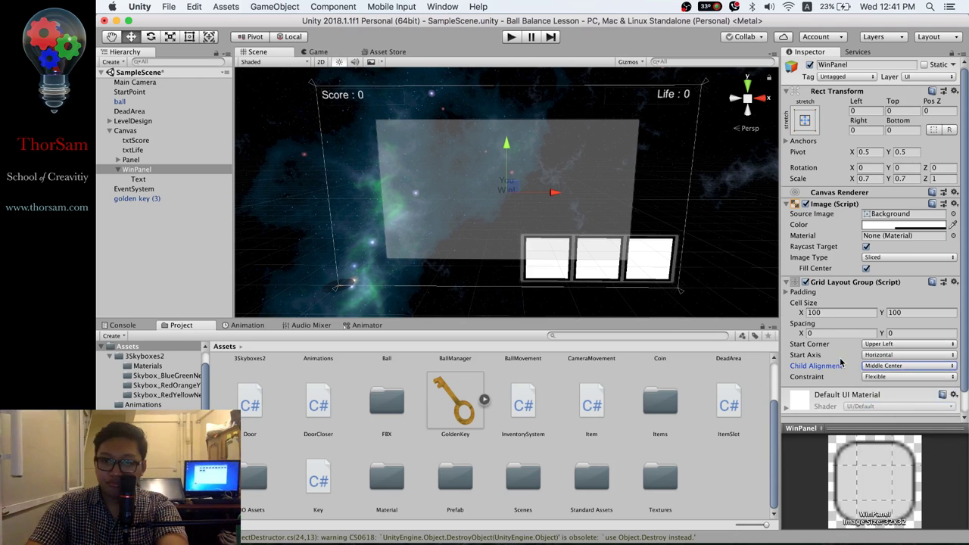
pyautogui.scroll(-1, 839, 364)
pyautogui.scroll(-2, 839, 363)
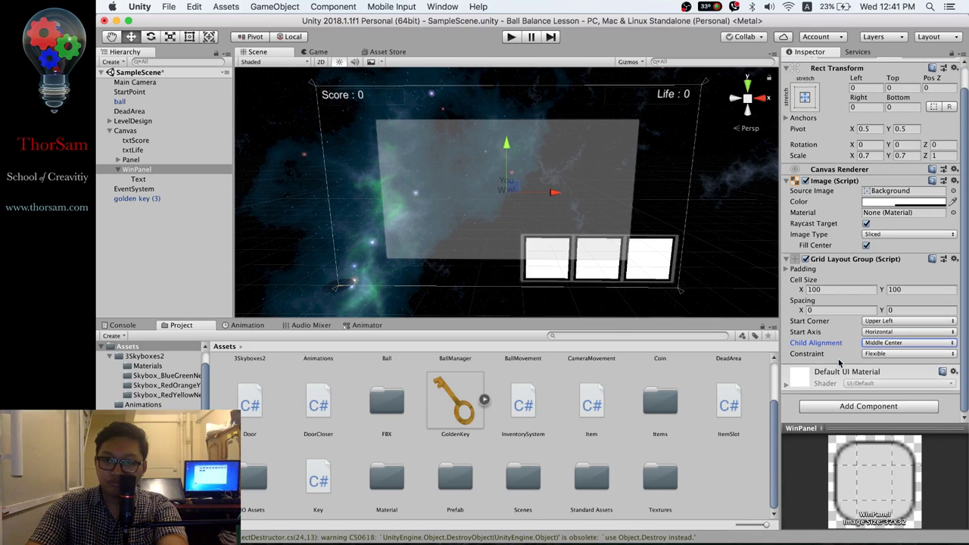
pyautogui.click(907, 328)
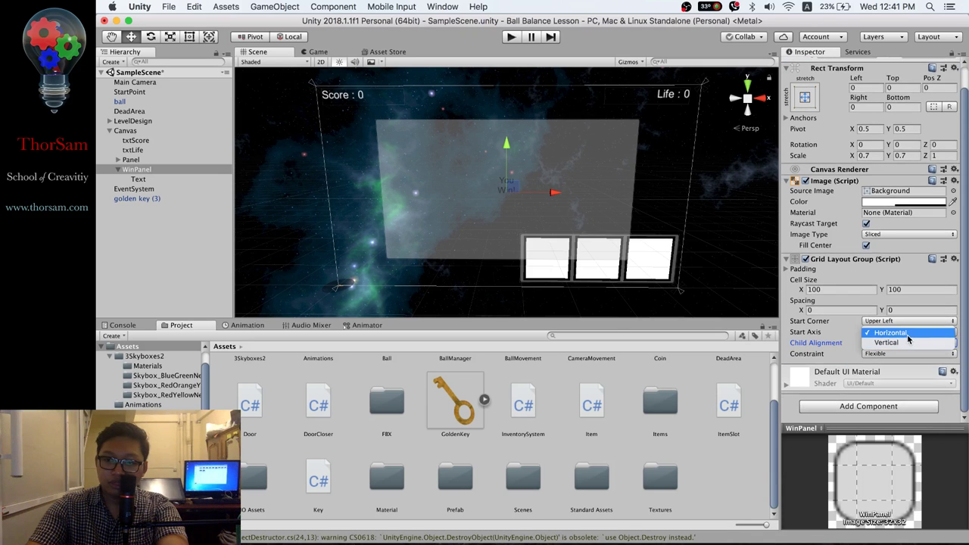
pyautogui.click(836, 354)
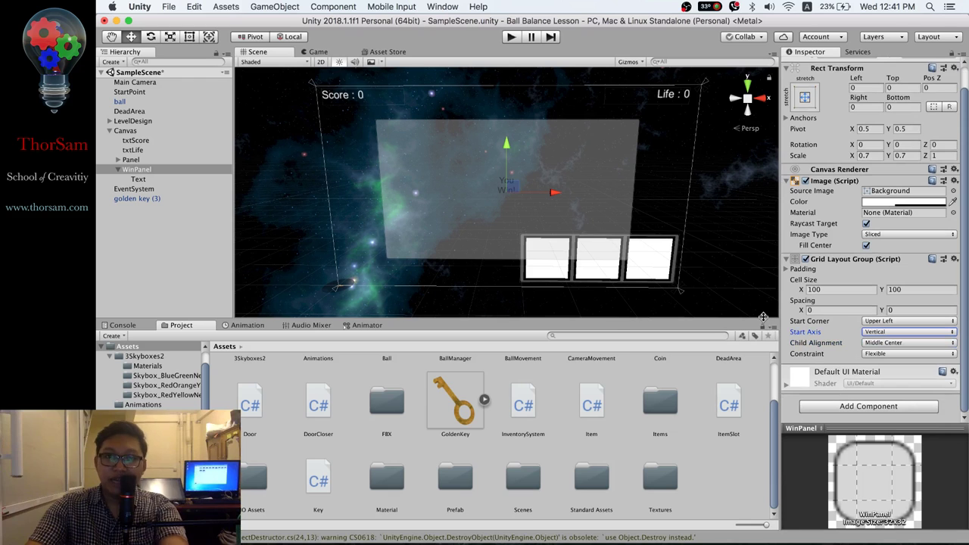
pyautogui.click(837, 289)
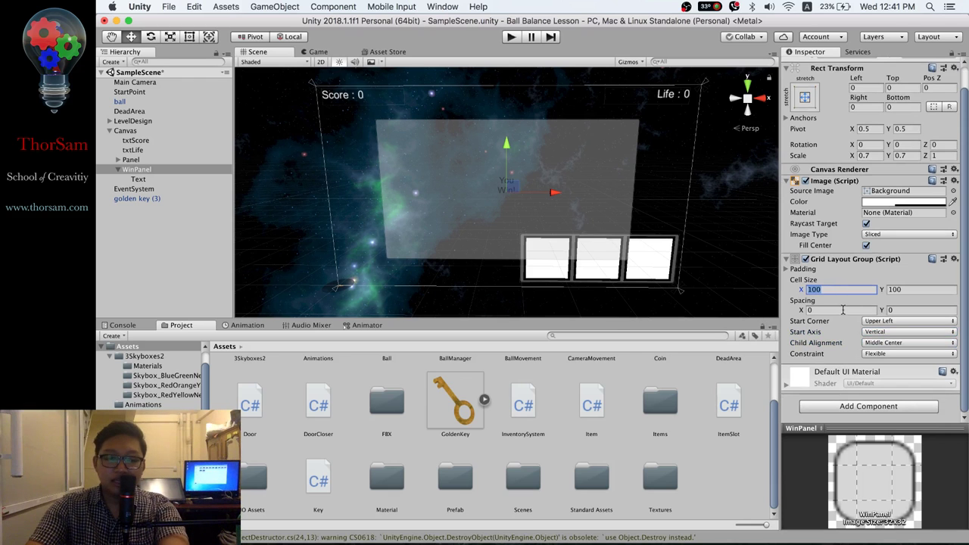
pyautogui.write('200')
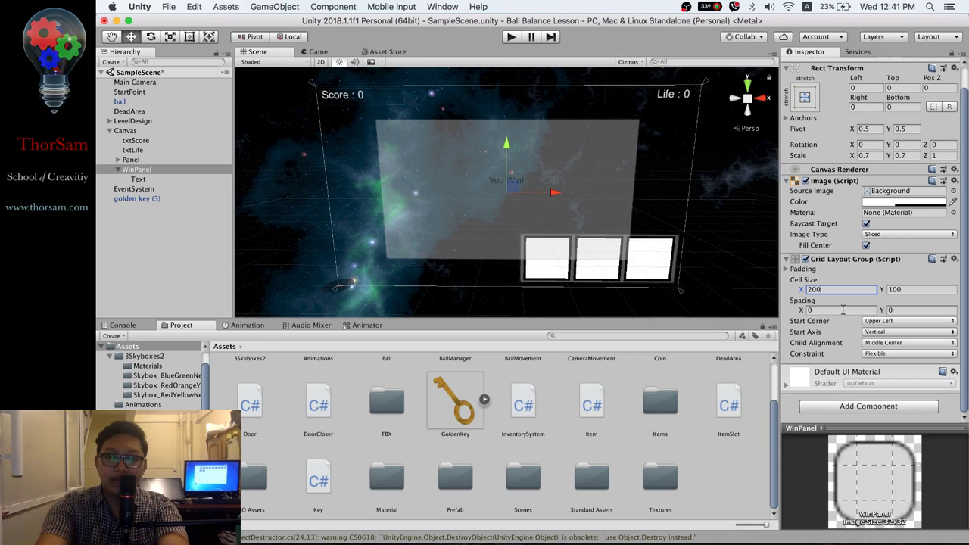
pyautogui.press('Tab')
pyautogui.click(821, 289)
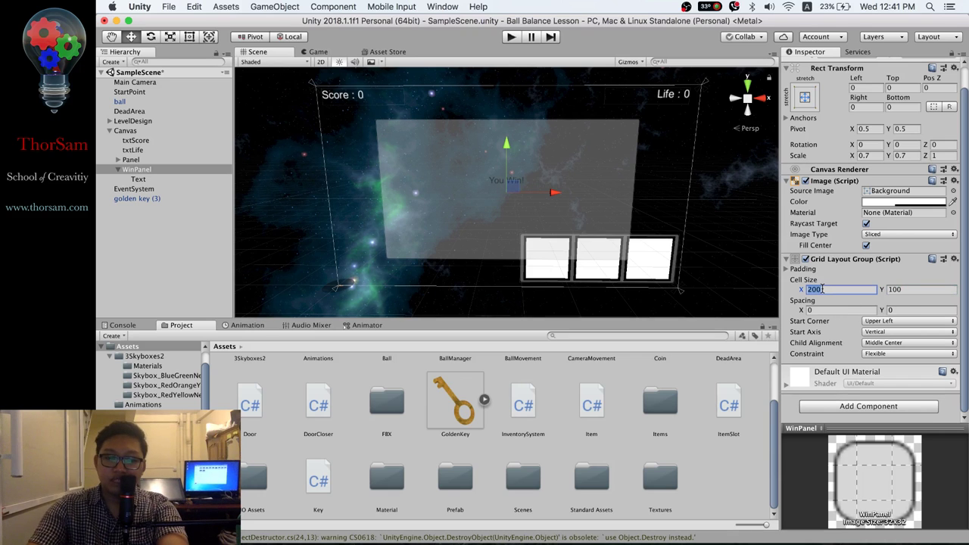
pyautogui.write('300')
pyautogui.press('Tab')
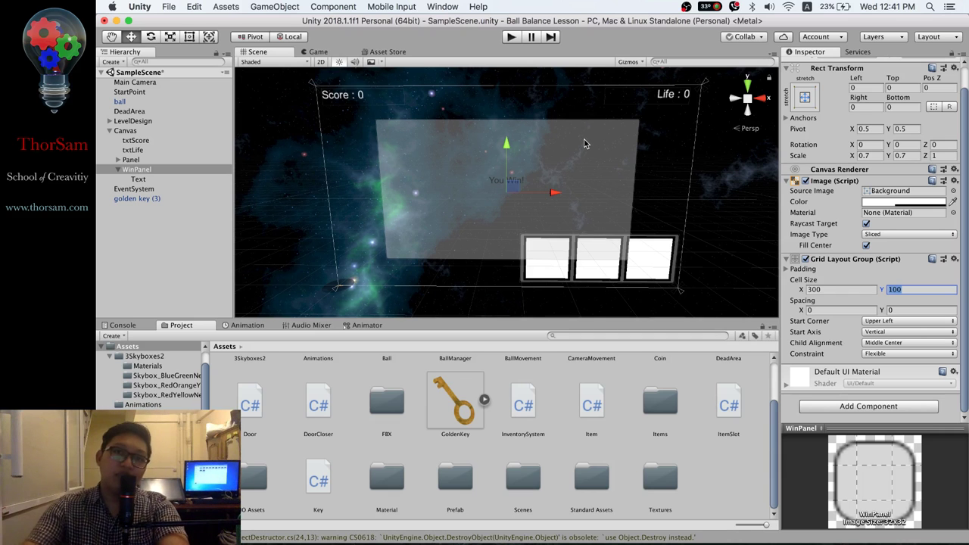
# - Add a UI Button inside WinPanel and anchor it at the middle-centre preset
pyautogui.rightClick(137, 171)
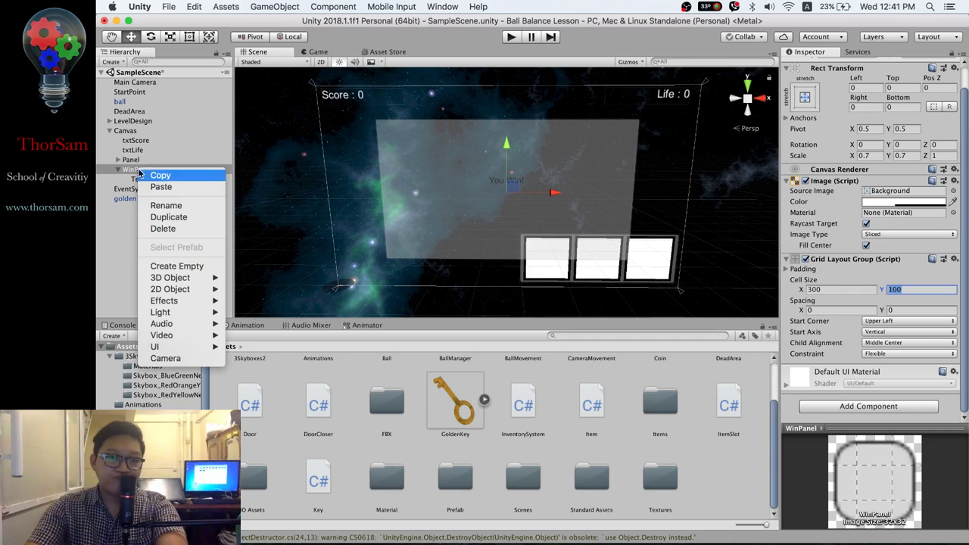
pyautogui.moveTo(194, 349)
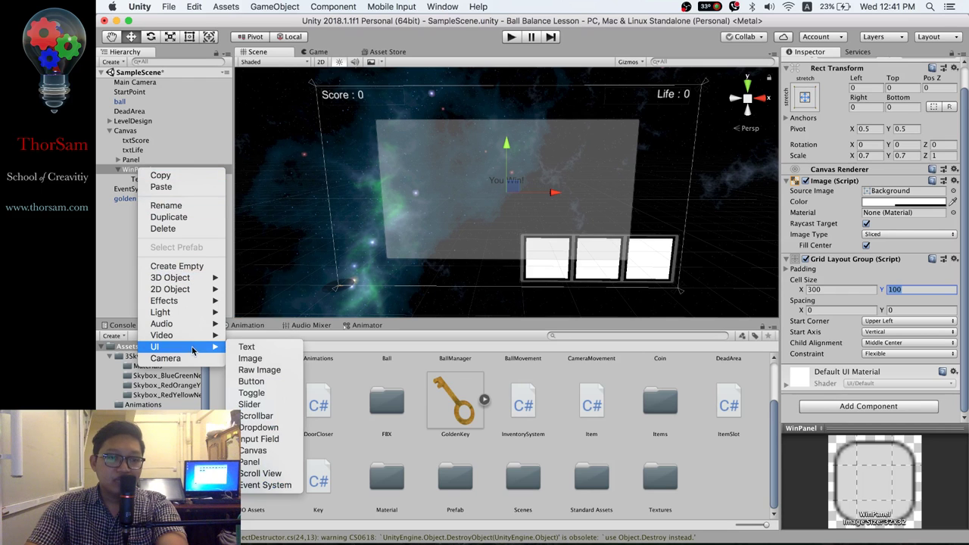
pyautogui.click(263, 382)
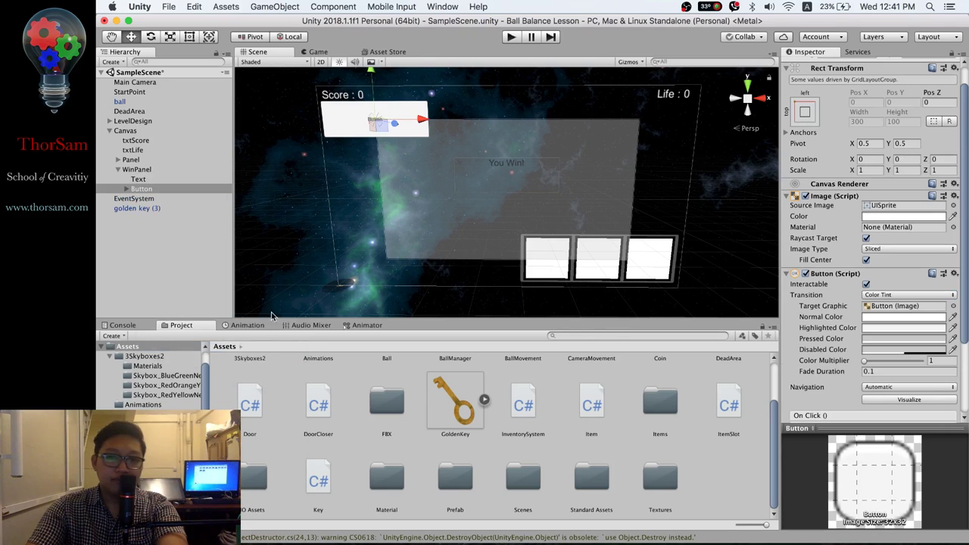
pyautogui.click(807, 114)
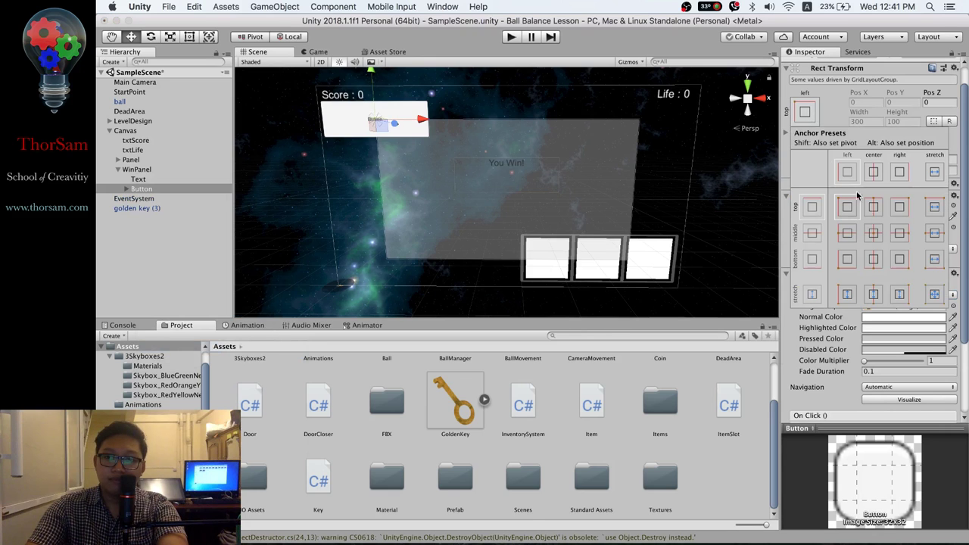
pyautogui.click(876, 235)
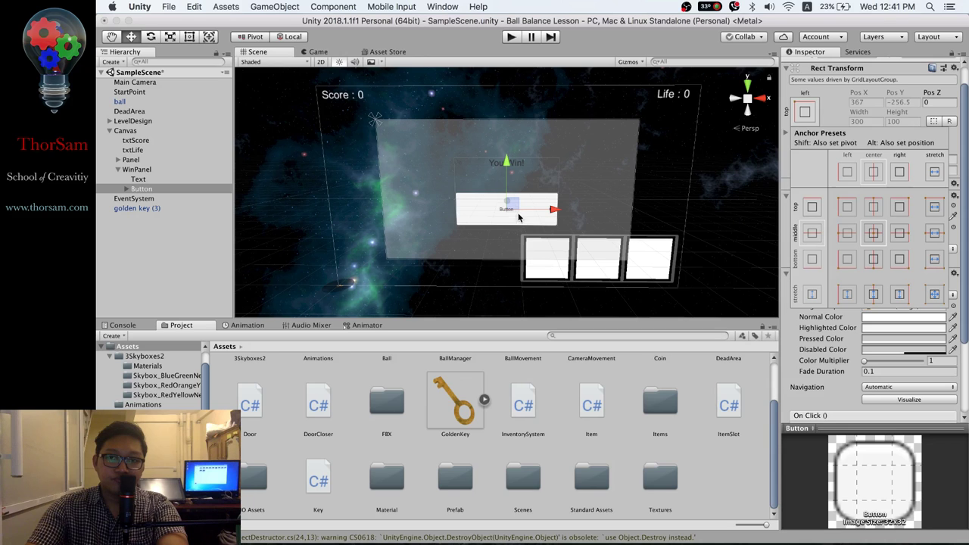
pyautogui.click(140, 189)
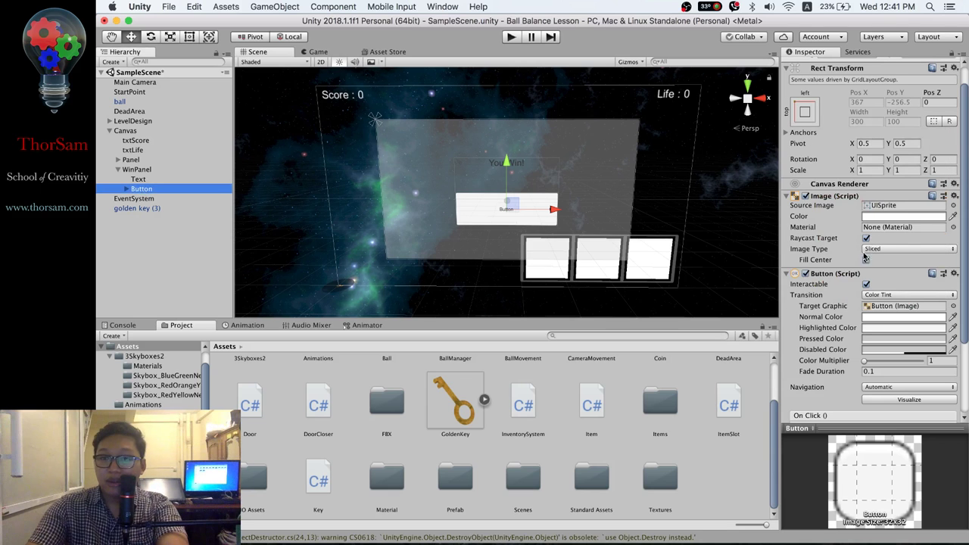
pyautogui.click(127, 189)
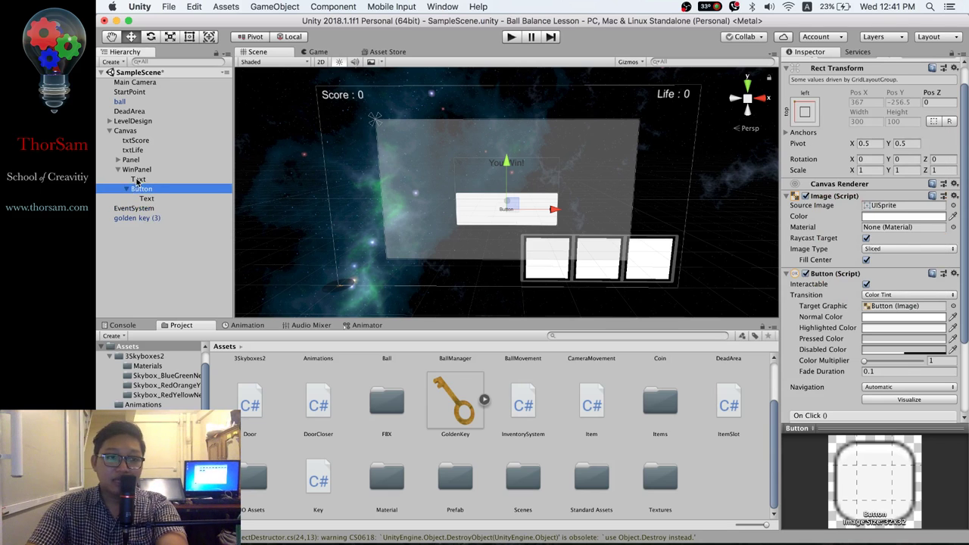
# - Set the button label's font size to 25 and its text to 'Next Level'
pyautogui.click(137, 179)
pyautogui.click(148, 199)
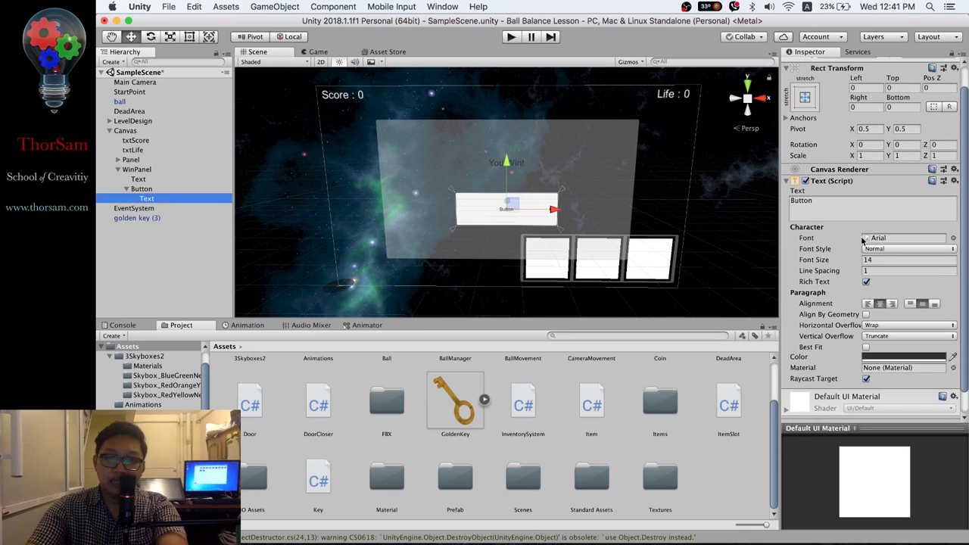
pyautogui.click(877, 260)
pyautogui.write('25')
pyautogui.click(819, 203)
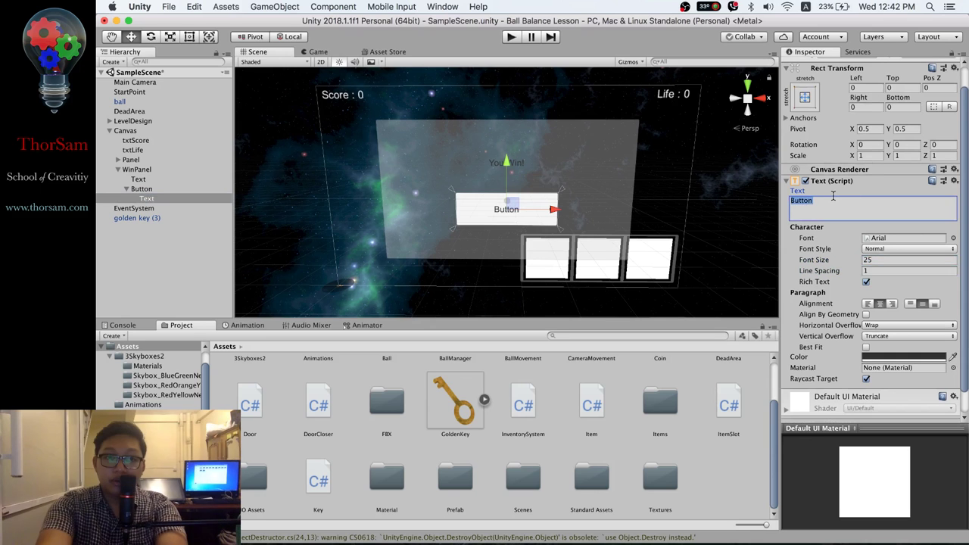
pyautogui.write('Next Level')
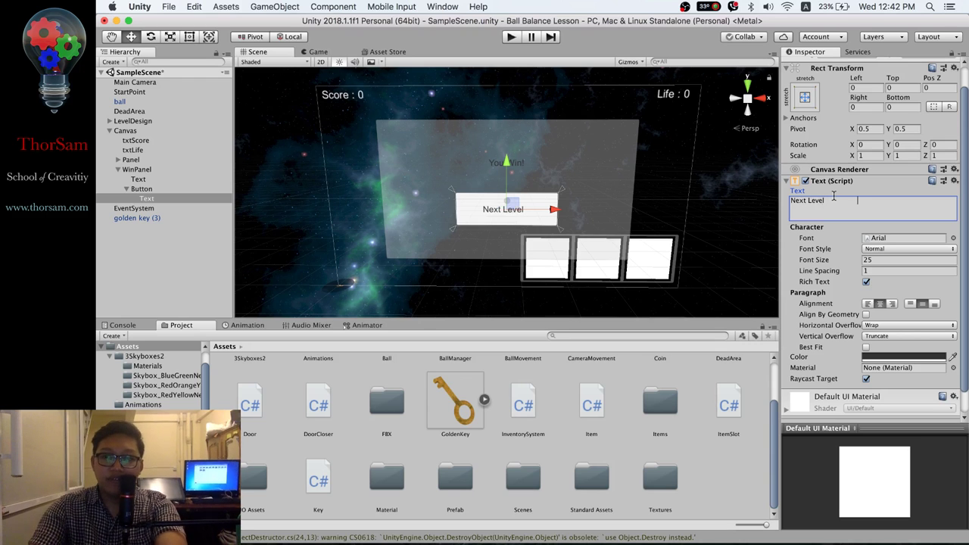
# - Rename the button object to NextLevel and duplicate it
pyautogui.click(126, 189)
pyautogui.doubleClick(144, 189)
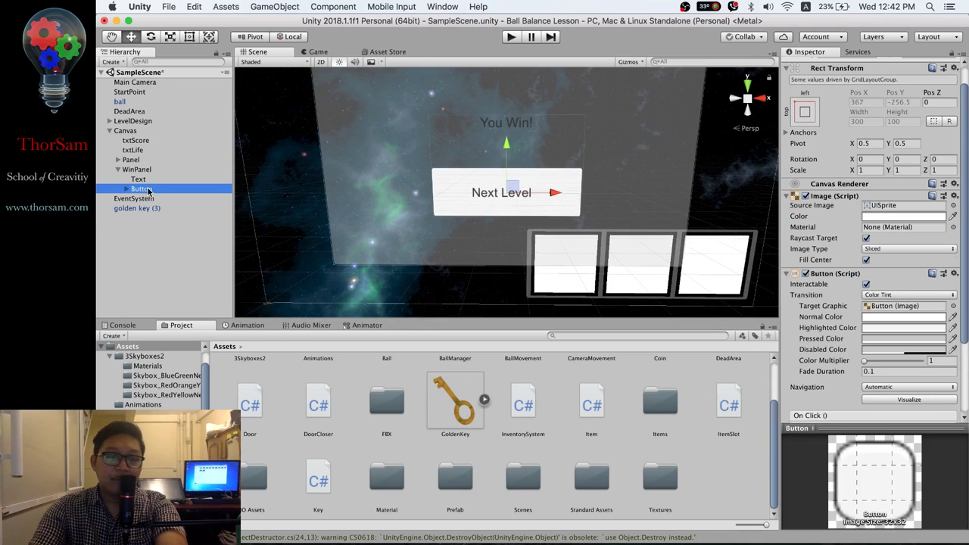
pyautogui.click(142, 189)
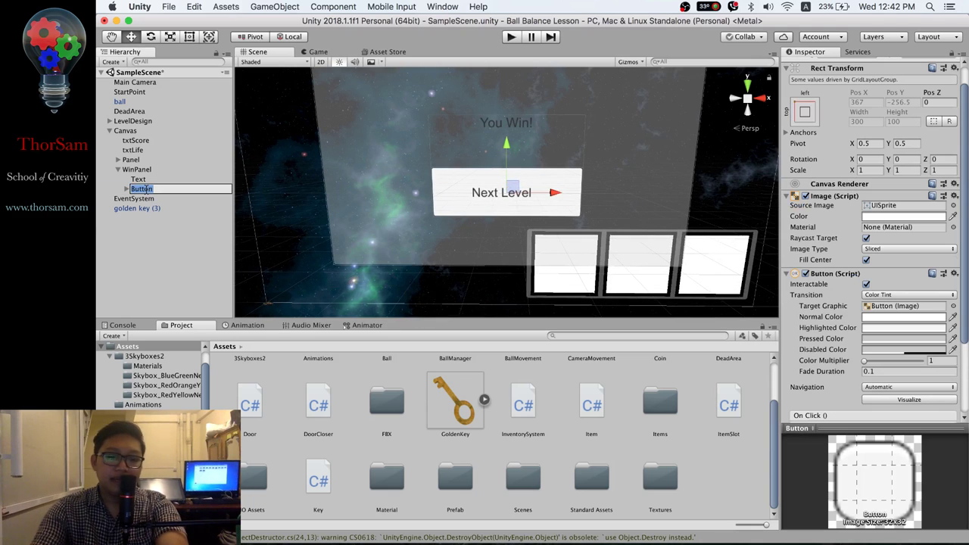
pyautogui.write('NextLevel')
pyautogui.press('Return')
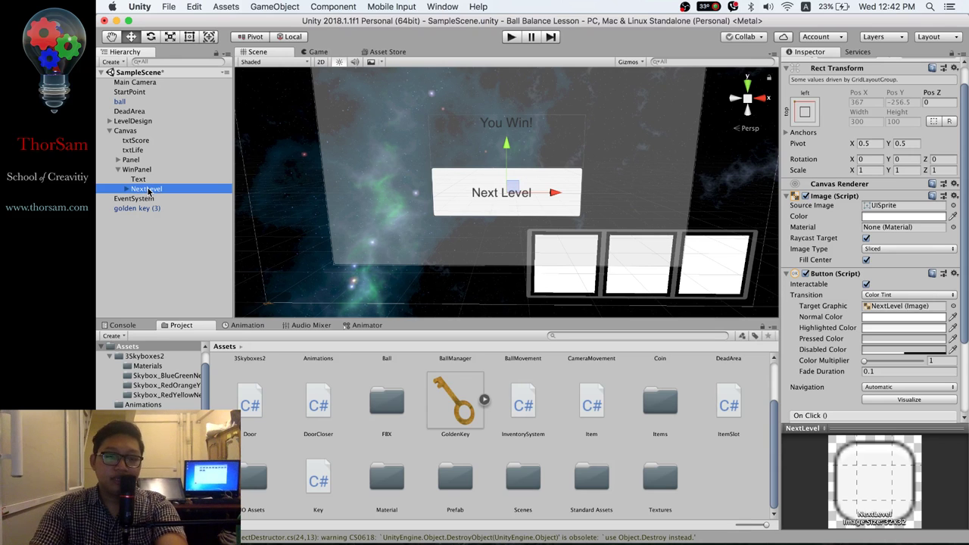
pyautogui.press('super+d')
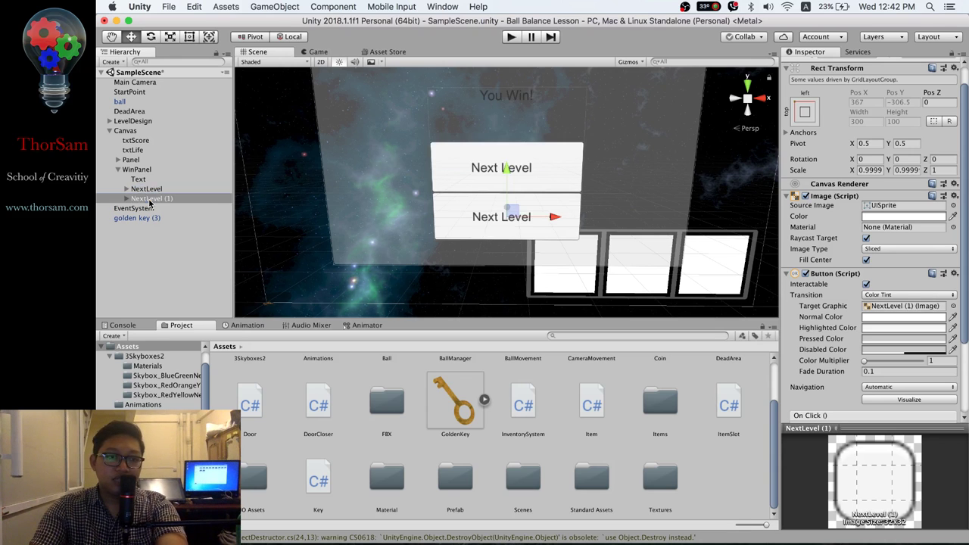
# - Name the duplicate PlayAgain and change its label text to 'Replay'
pyautogui.click(150, 201)
pyautogui.press('Return')
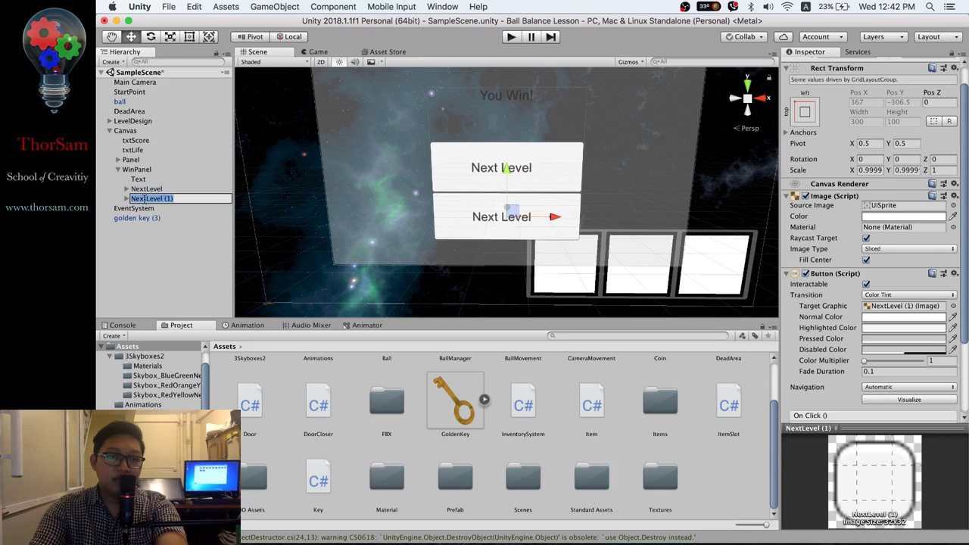
pyautogui.write('Play')
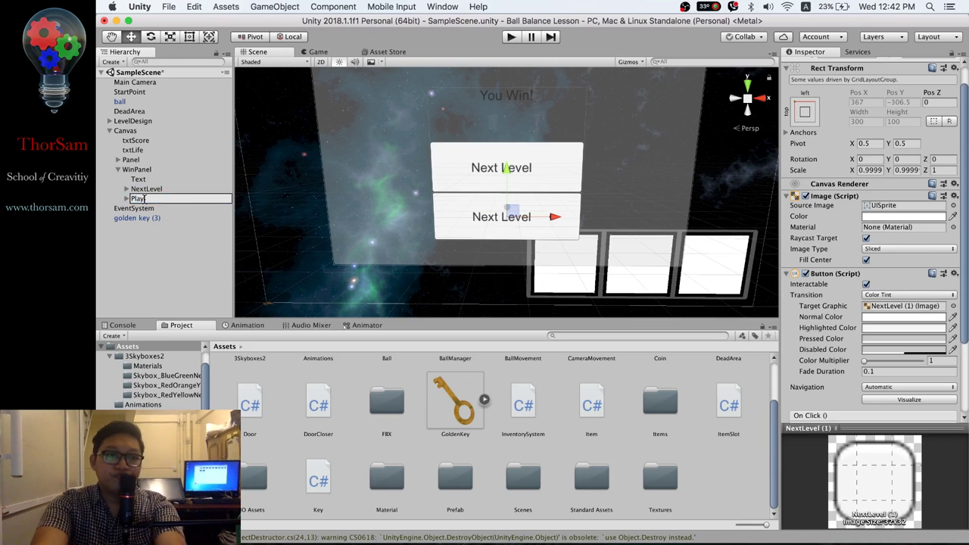
pyautogui.write('Again')
pyautogui.press('Return')
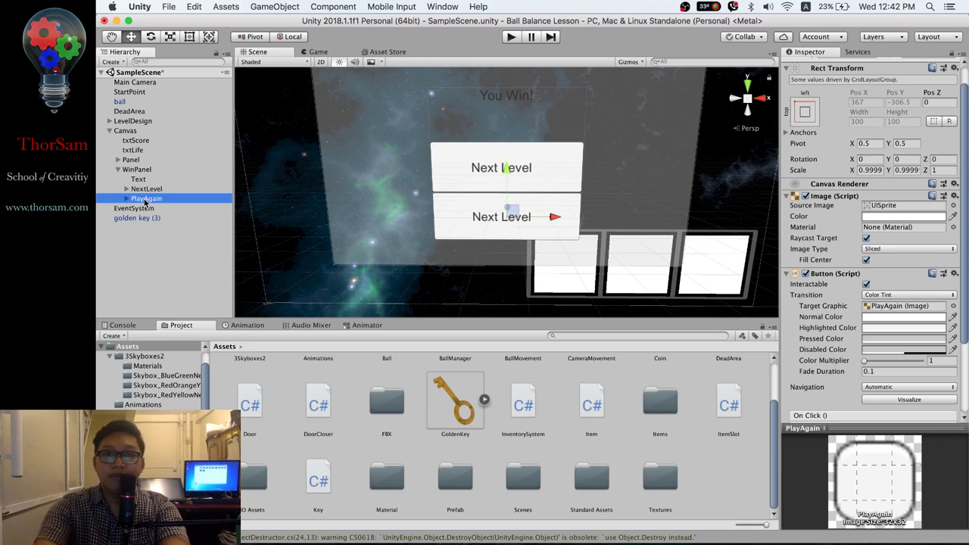
pyautogui.click(126, 199)
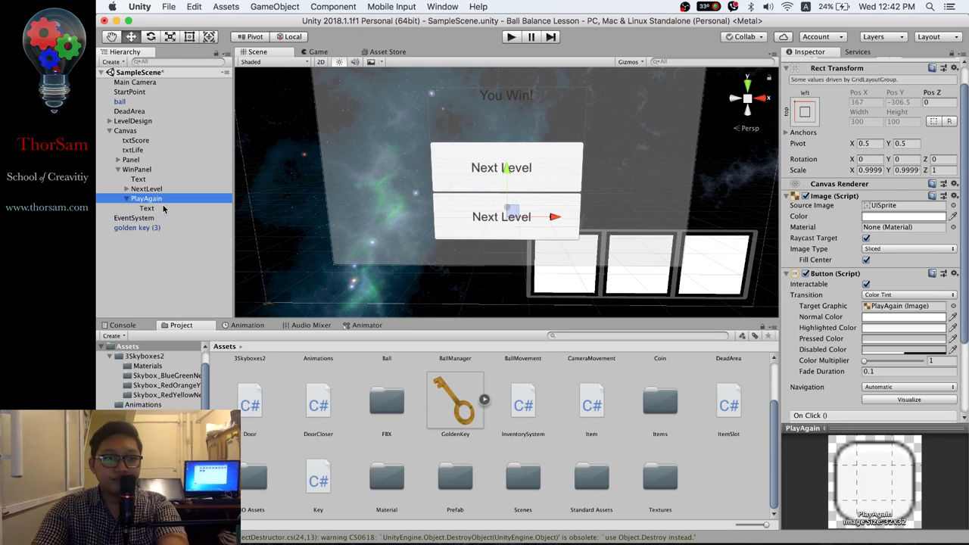
pyautogui.click(148, 208)
pyautogui.click(830, 200)
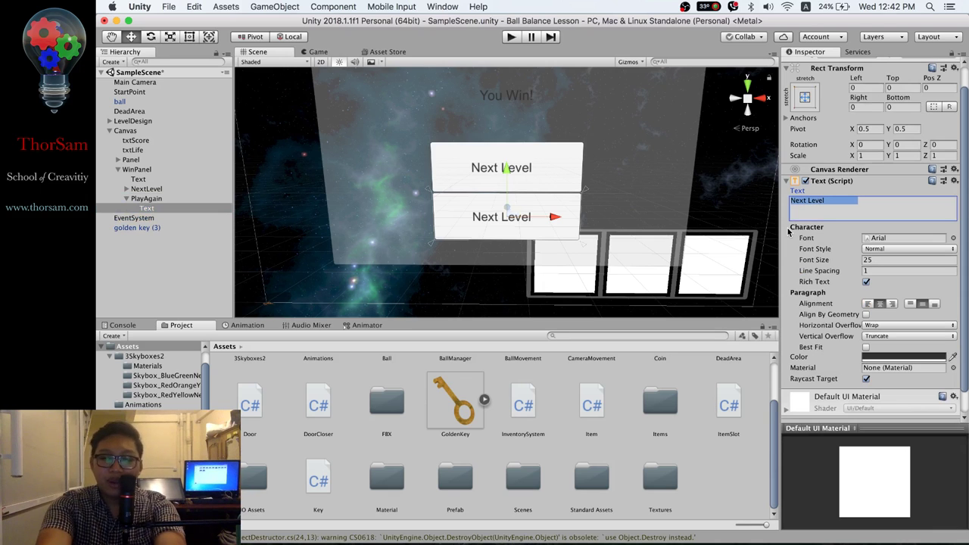
pyautogui.write('Replay')
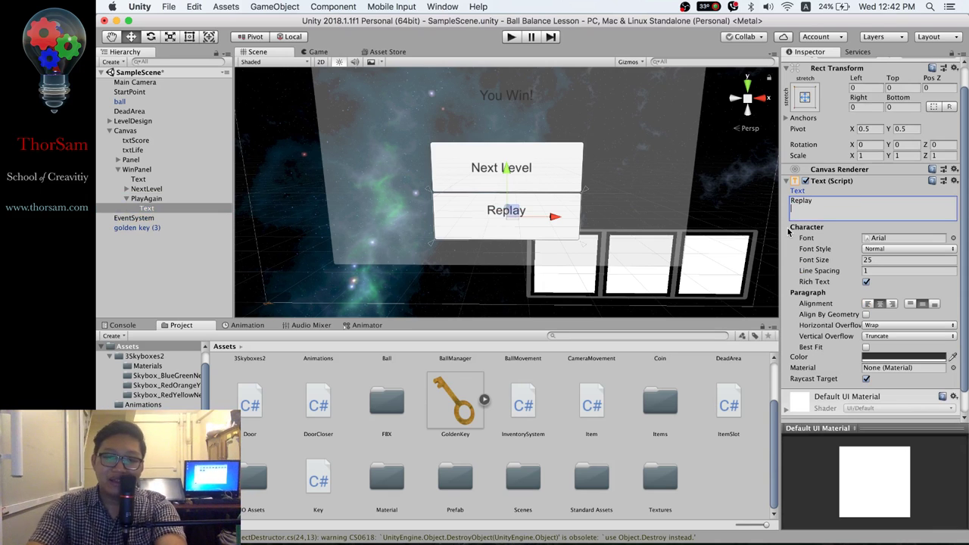
# - Rename the PlayAgain button object to Replay
pyautogui.click(143, 199)
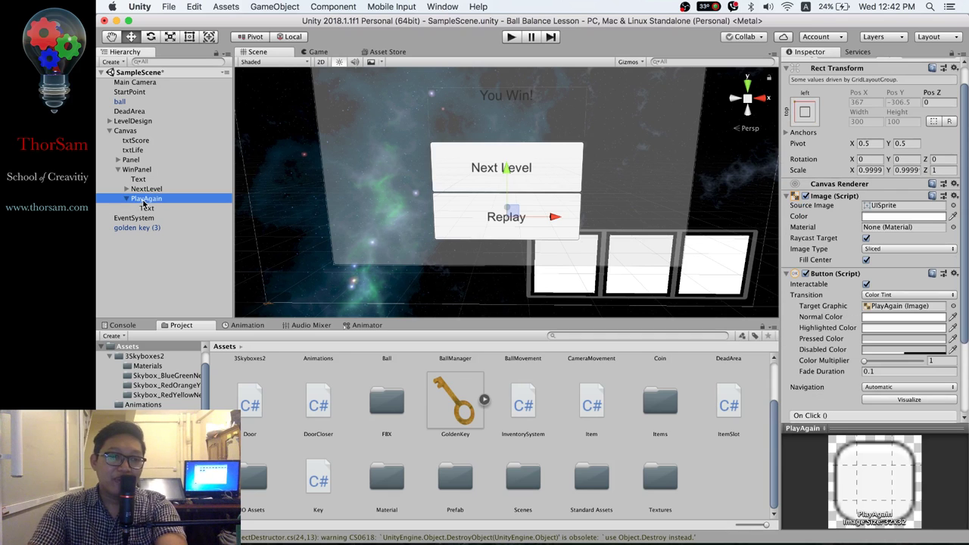
pyautogui.click(146, 198)
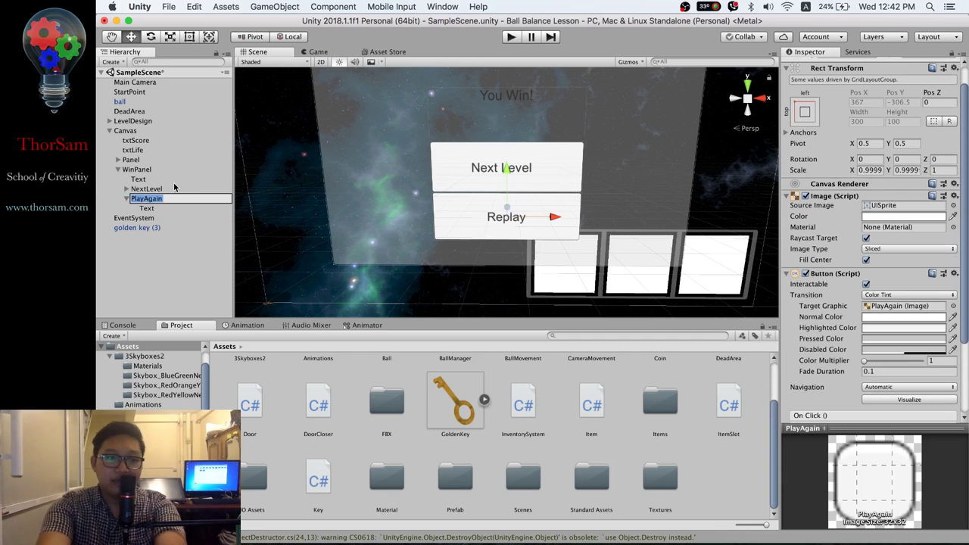
pyautogui.write('RePlay')
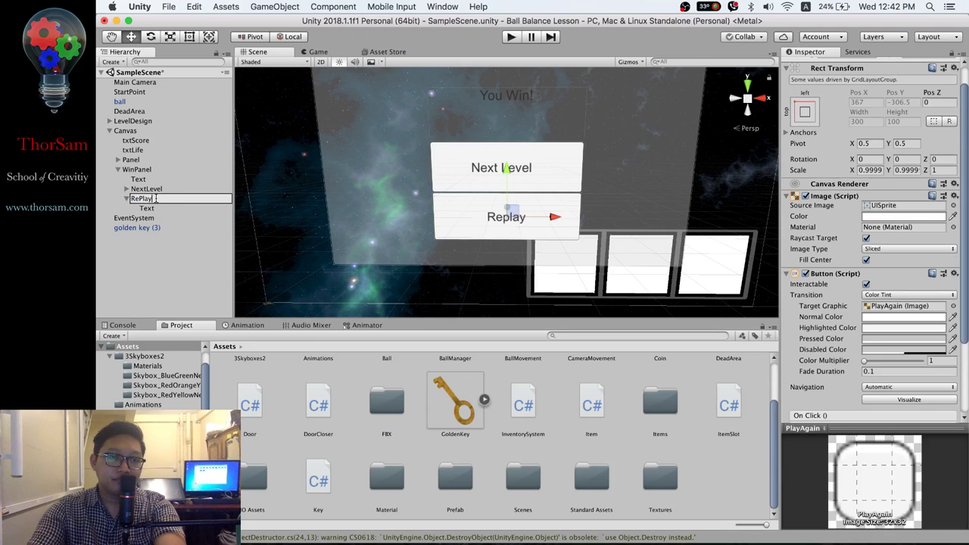
pyautogui.press('BackSpace')
pyautogui.press('BackSpace')
pyautogui.press('BackSpace')
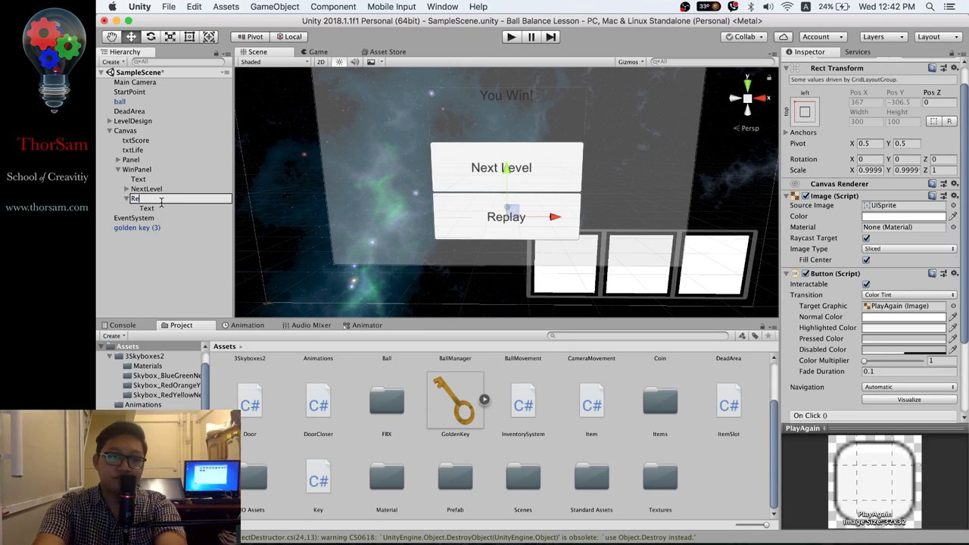
pyautogui.write('play')
pyautogui.press('Return')
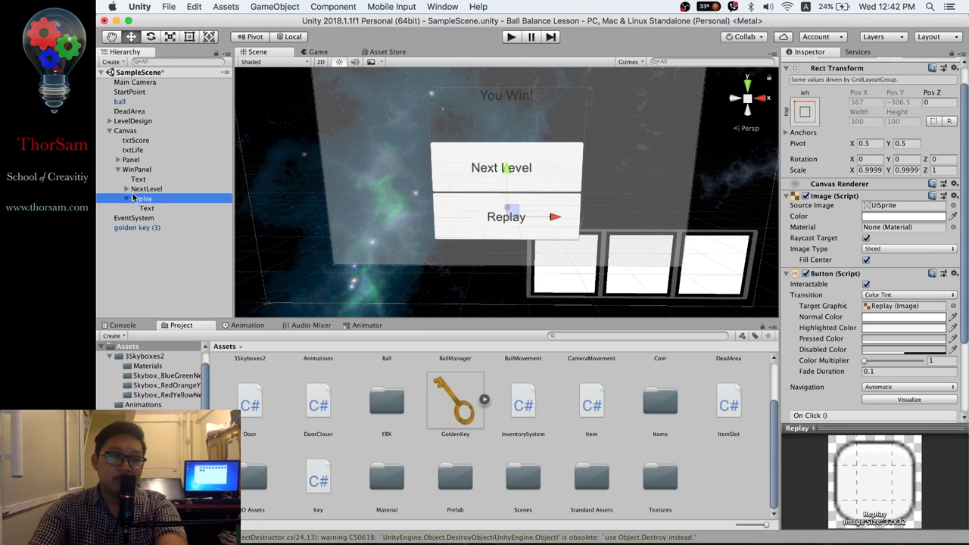
pyautogui.click(126, 199)
# - Duplicate the Replay button and rename the copy Exit
pyautogui.press('super+d')
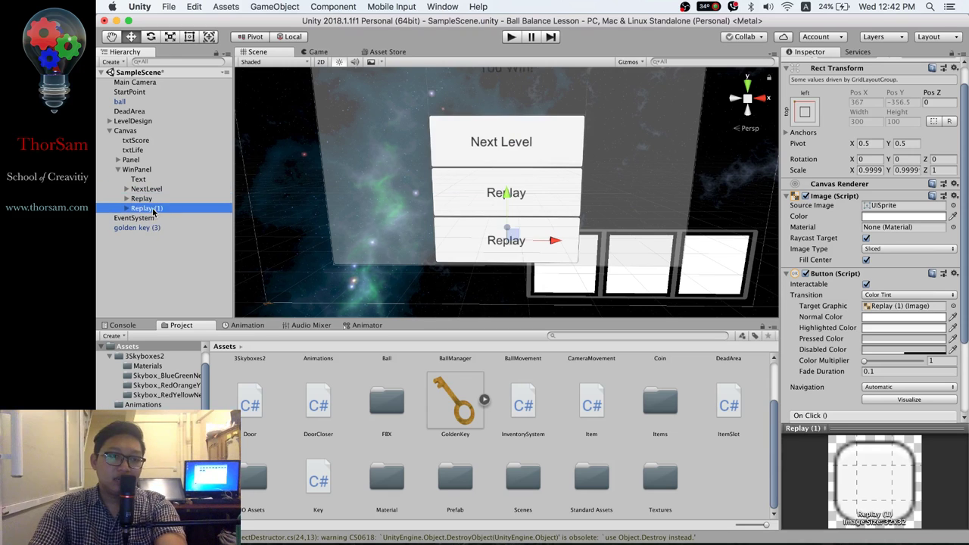
pyautogui.press('Return')
pyautogui.write('Exit')
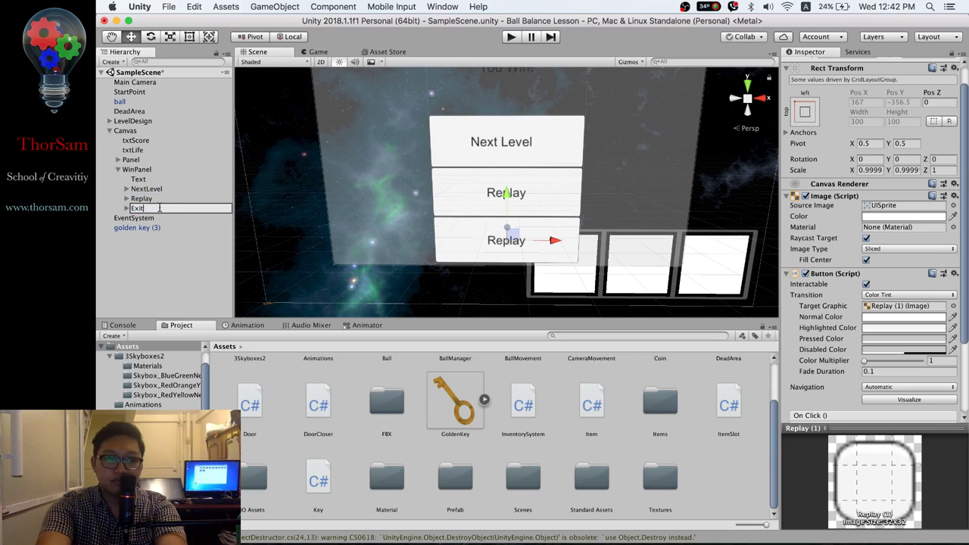
pyautogui.press('Return')
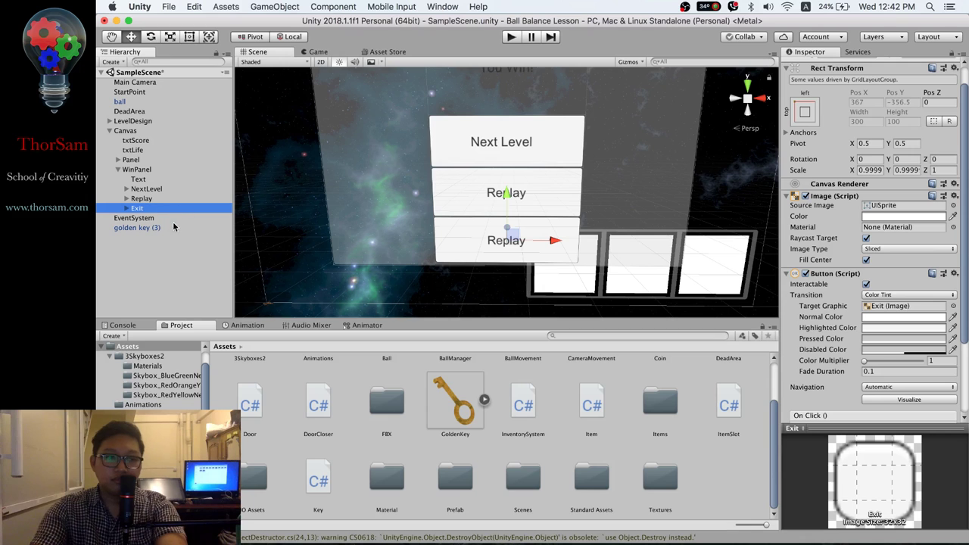
# - Change the Exit button's label text to 'Exit', then reselect WinPanel
pyautogui.click(126, 208)
pyautogui.click(144, 218)
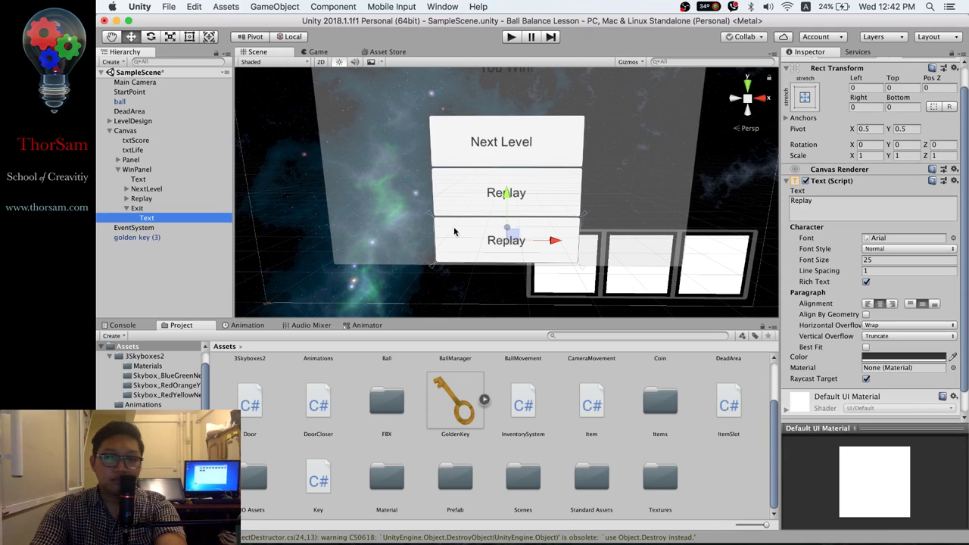
pyautogui.click(822, 202)
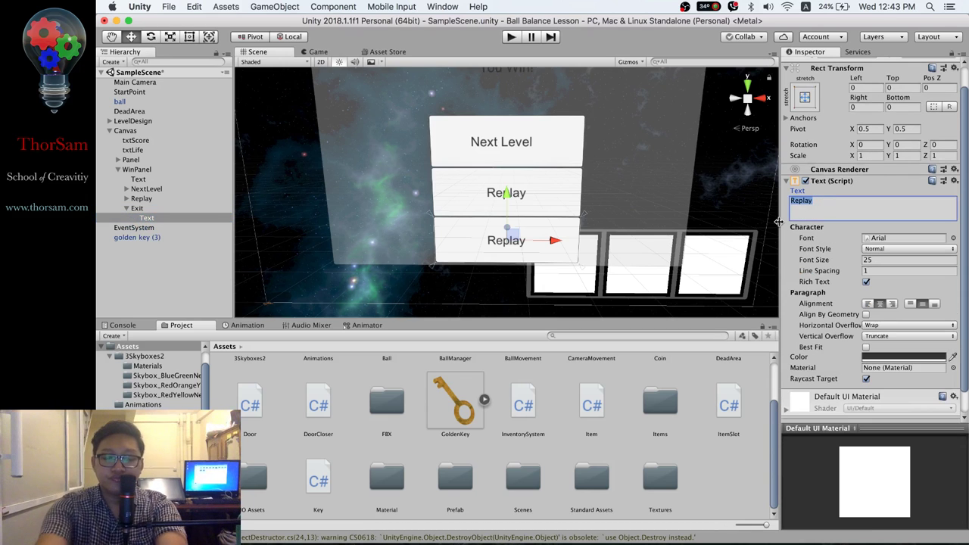
pyautogui.write('Exit')
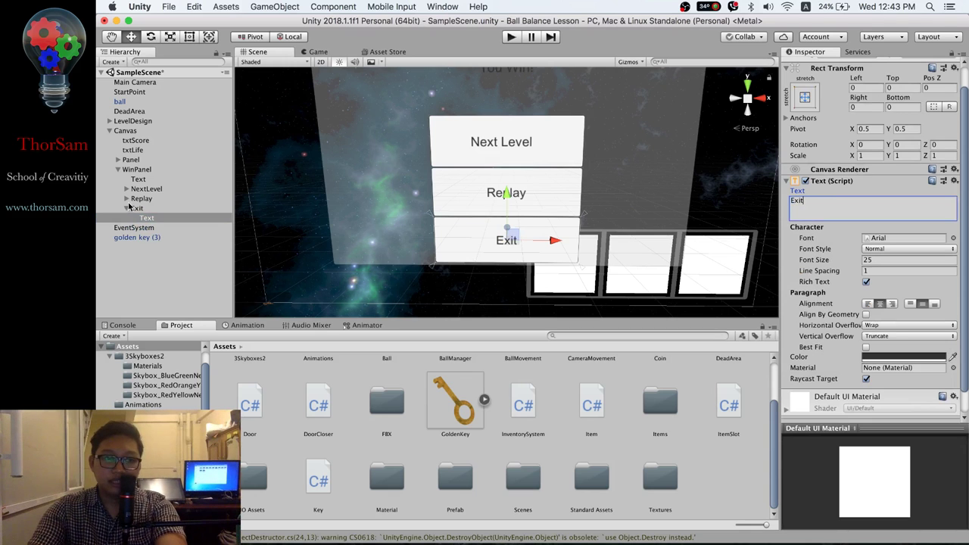
pyautogui.click(134, 208)
pyautogui.scroll(-3, 634, 182)
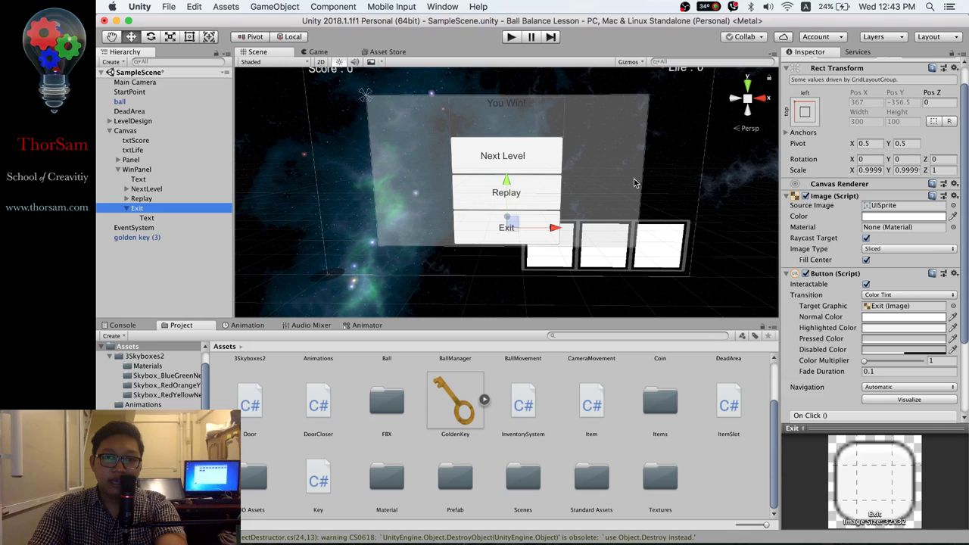
pyautogui.scroll(1, 627, 179)
pyautogui.scroll(2, 625, 180)
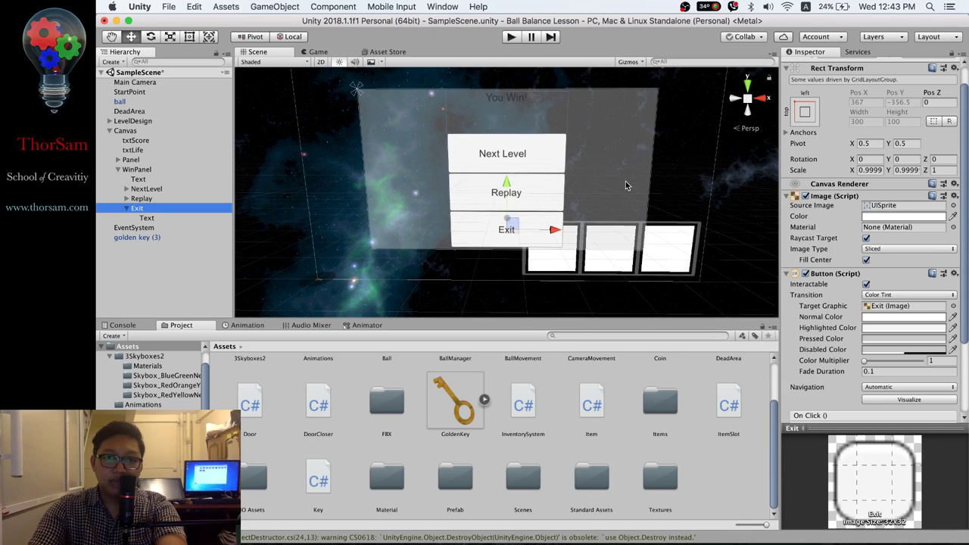
pyautogui.scroll(1, 625, 181)
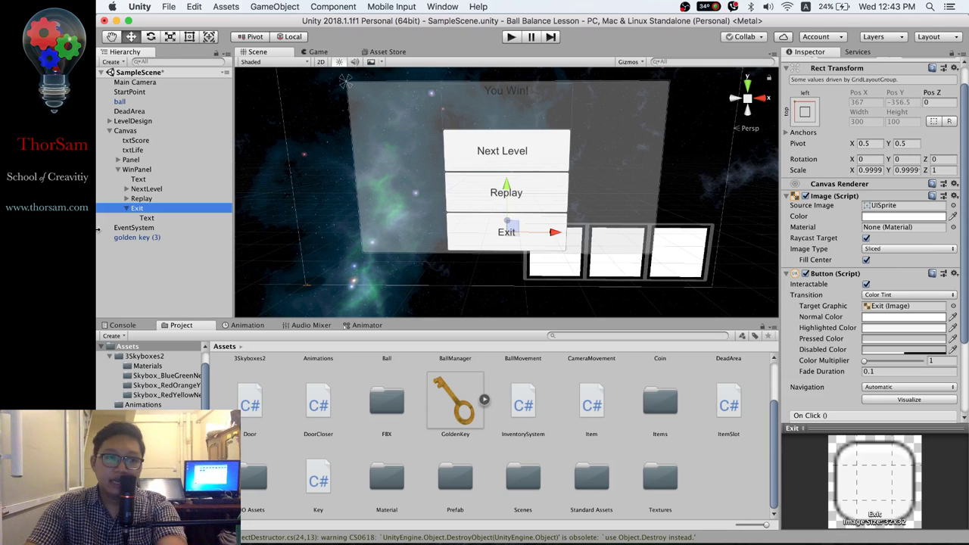
pyautogui.click(140, 170)
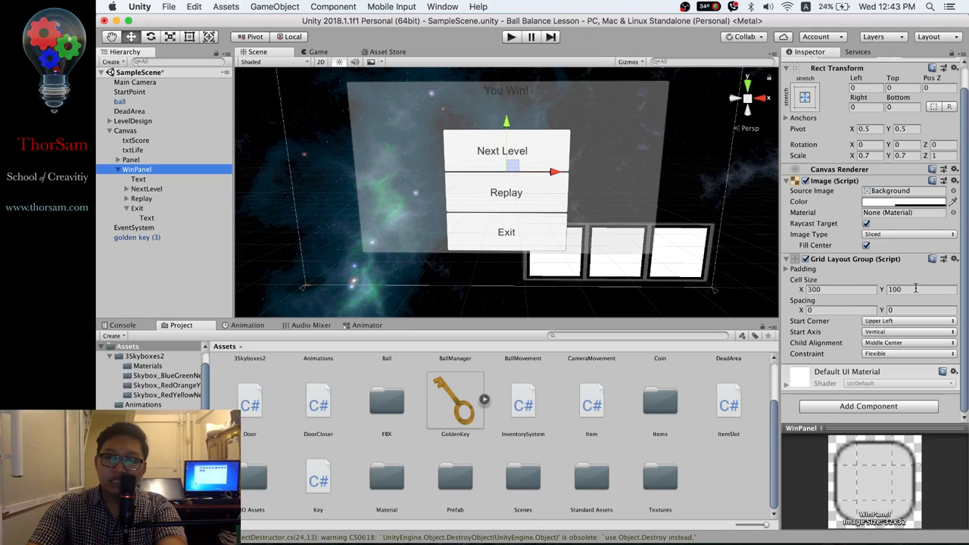
# - Set WinPanel's Grid Layout Group cell height to 70 and vertical spacing to 10
pyautogui.click(914, 289)
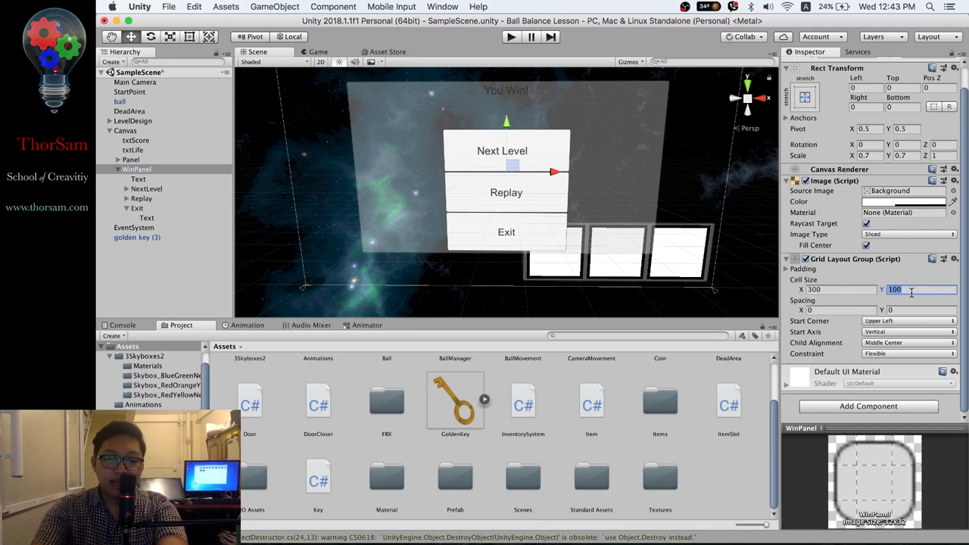
pyautogui.write('70')
pyautogui.press('Return')
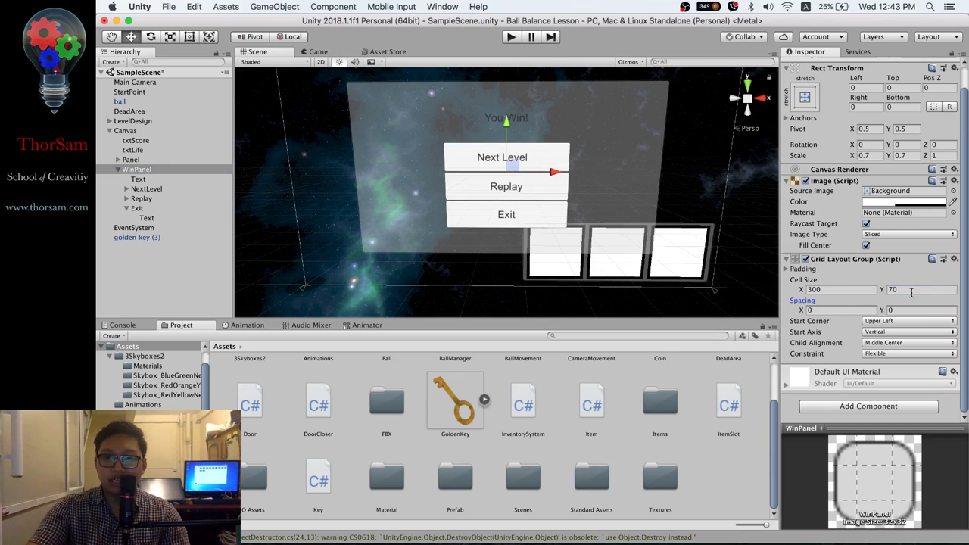
pyautogui.moveTo(887, 308); pyautogui.dragTo(962, 307)
pyautogui.click(913, 311)
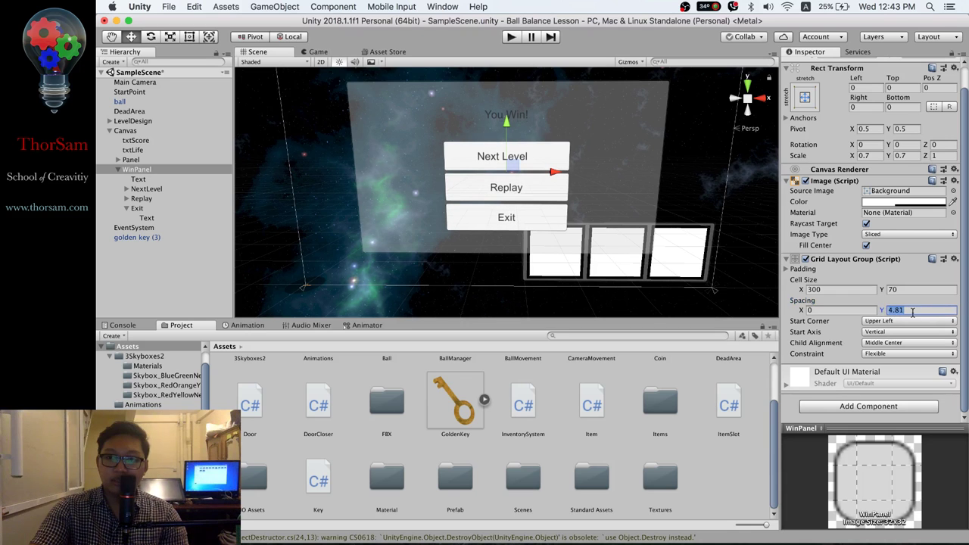
pyautogui.write('10')
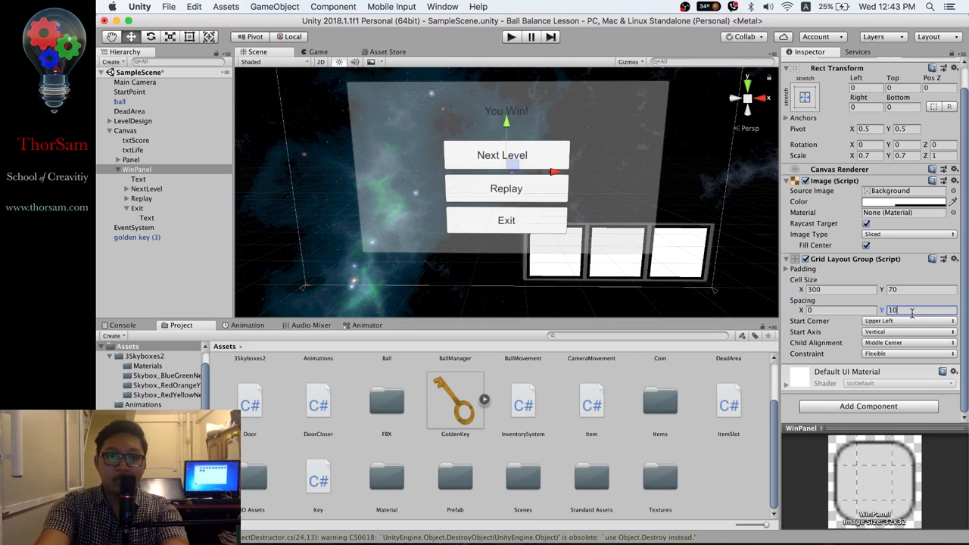
pyautogui.press('Tab')
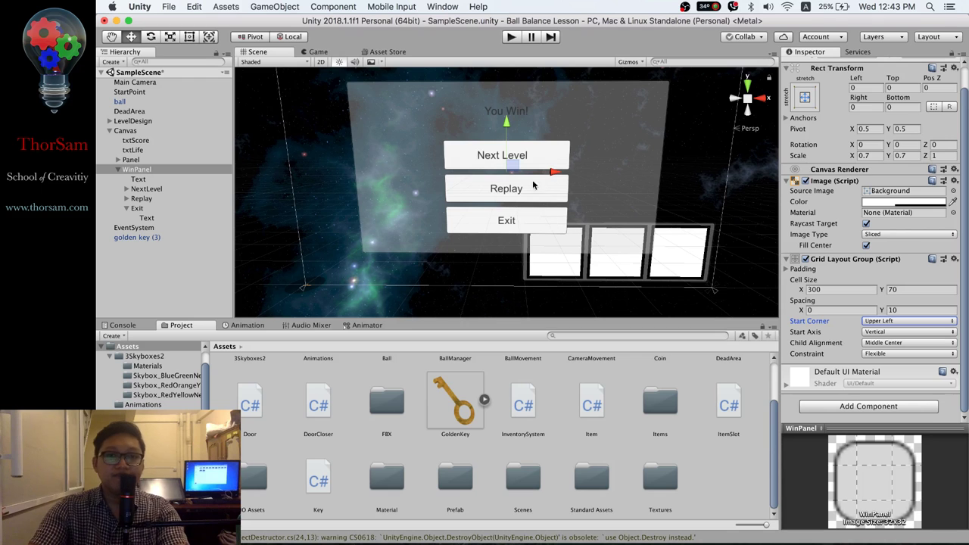
# - Set the 'You Win!' heading to font size 35 and centre it vertically
pyautogui.click(513, 112)
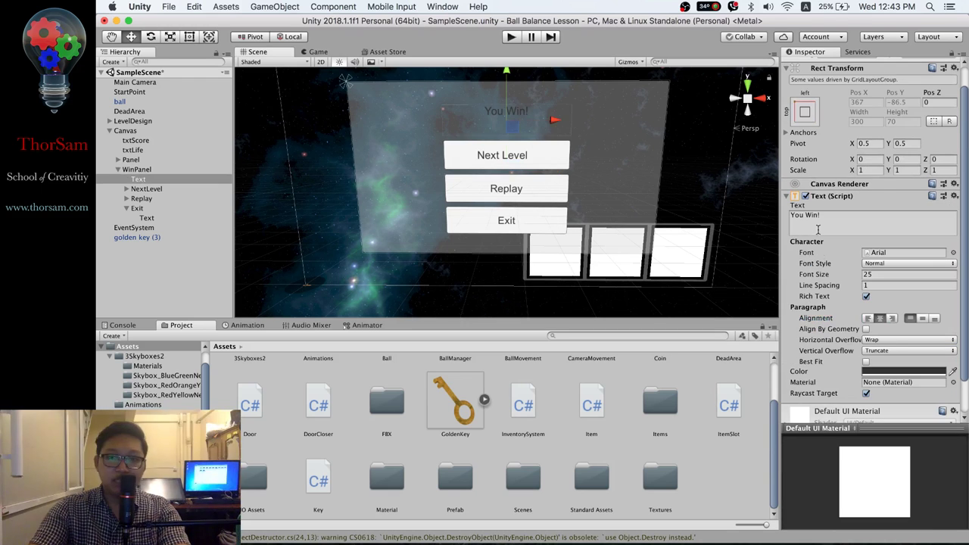
pyautogui.click(874, 275)
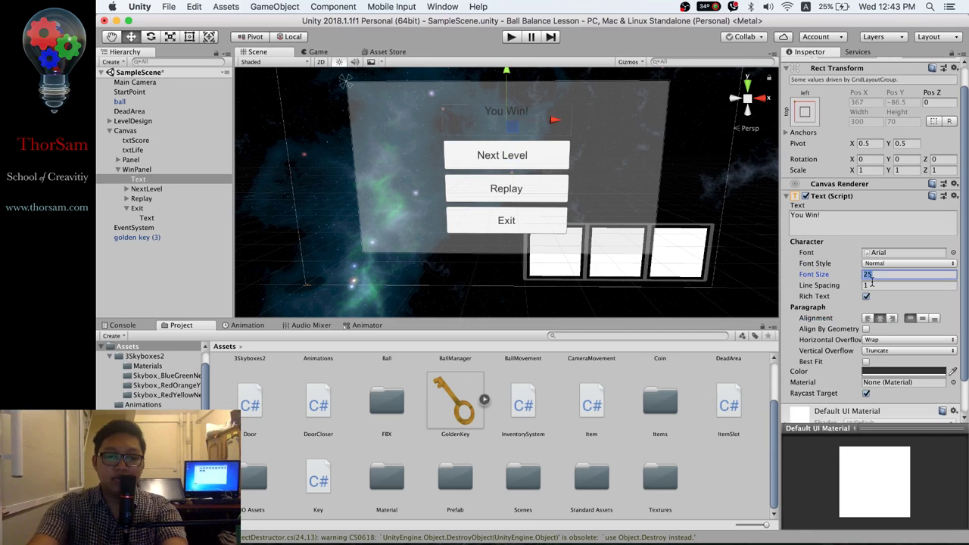
pyautogui.write('35')
pyautogui.click(872, 284)
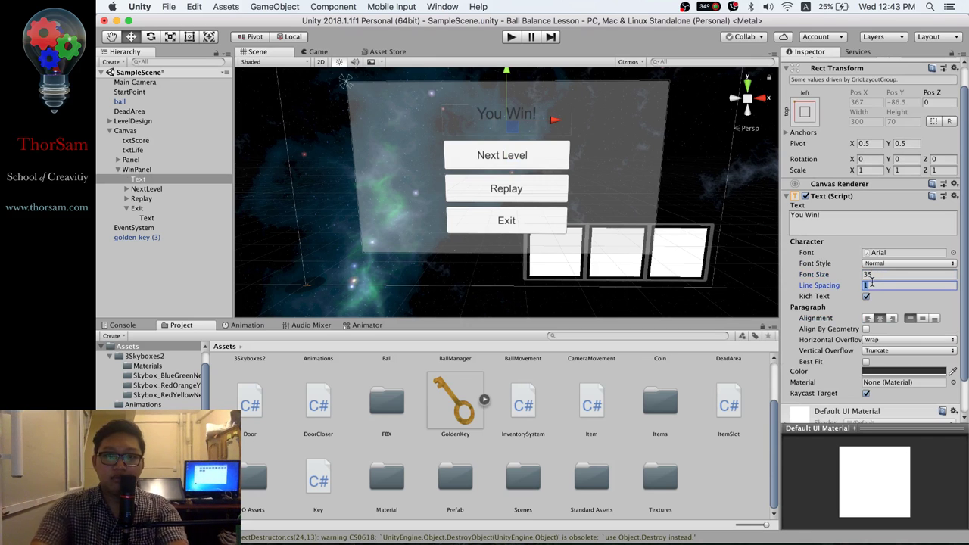
pyautogui.click(922, 321)
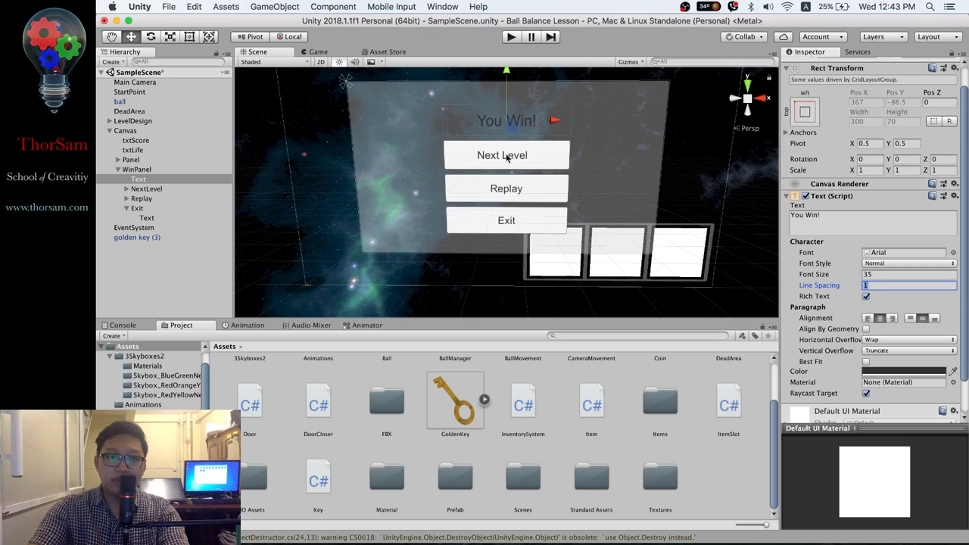
# - Check the Canvas and the Next Level, Replay and Exit buttons, then preview the panel in the Game view
pyautogui.click(714, 182)
pyautogui.click(477, 157)
pyautogui.click(496, 196)
pyautogui.click(499, 220)
pyautogui.click(485, 161)
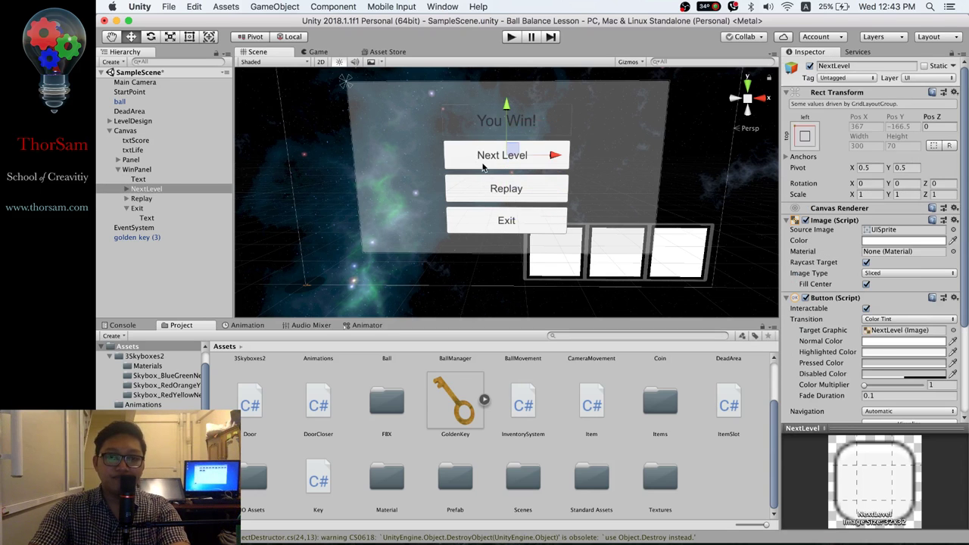
pyautogui.click(318, 51)
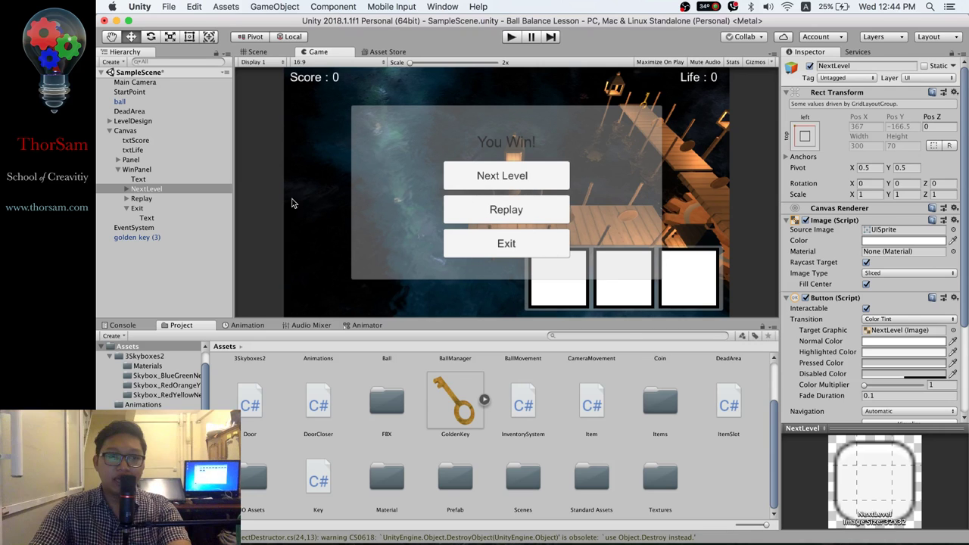
# - Set the Next Level button's label text to 'Next Level'
pyautogui.click(126, 188)
pyautogui.click(147, 199)
pyautogui.click(874, 226)
pyautogui.write('Next Level')
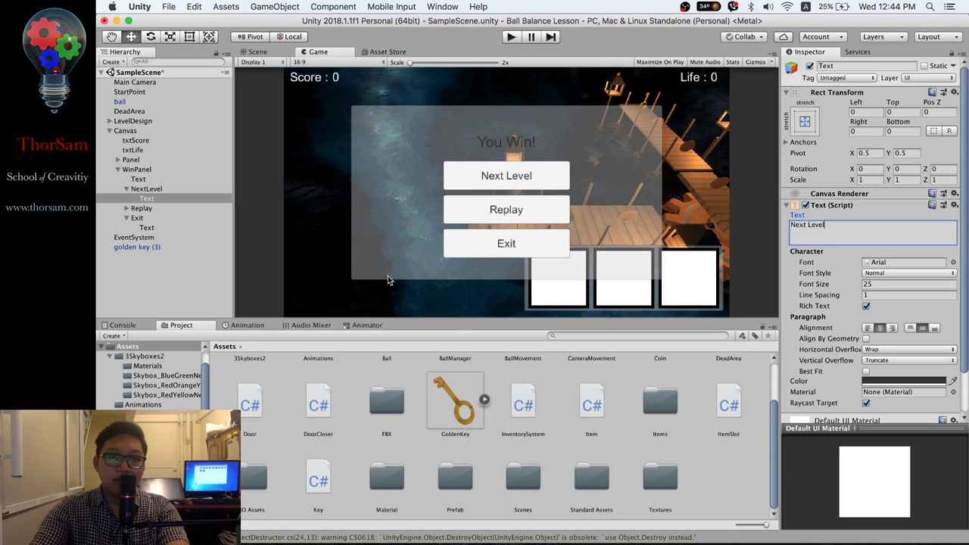
# - Collapse the Next Level, Exit and WinPanel foldouts and select WinPanel
pyautogui.click(126, 189)
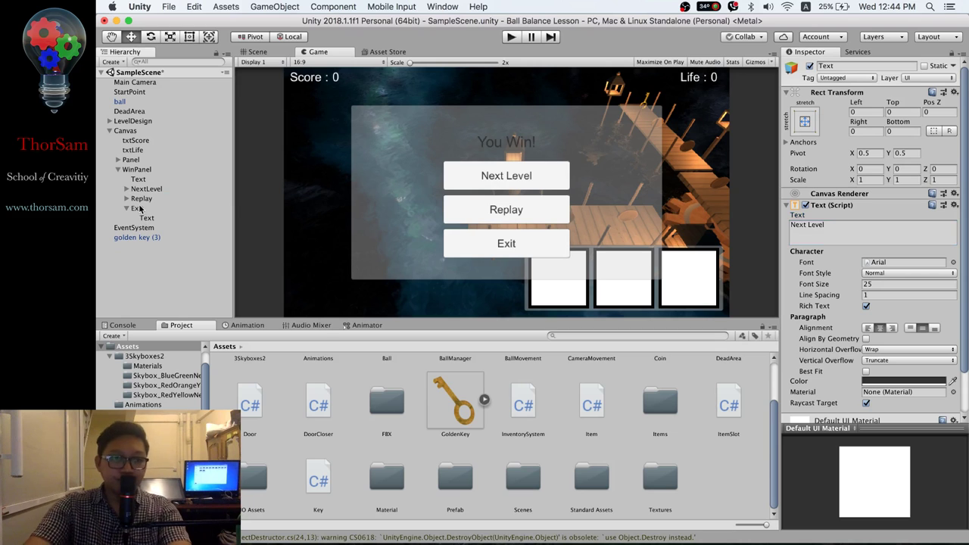
pyautogui.click(126, 209)
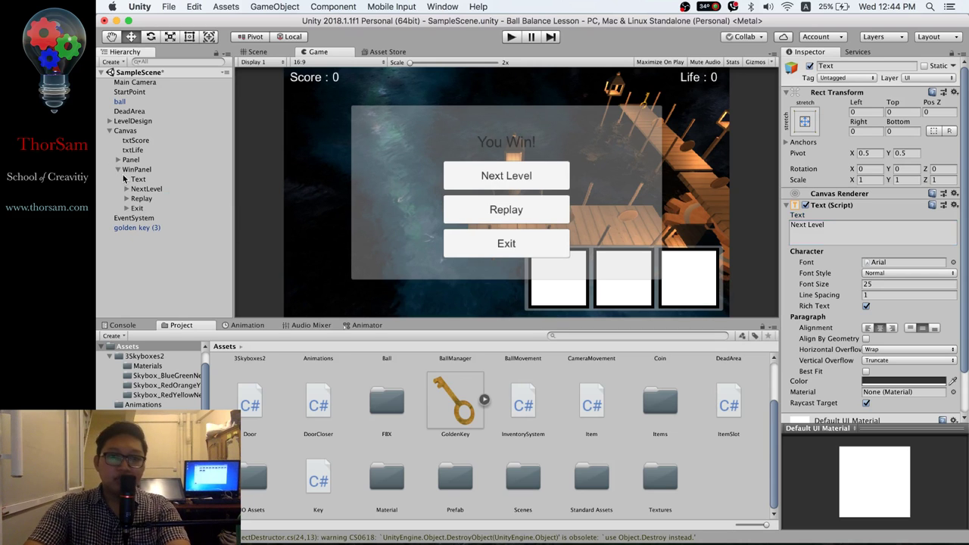
pyautogui.click(117, 169)
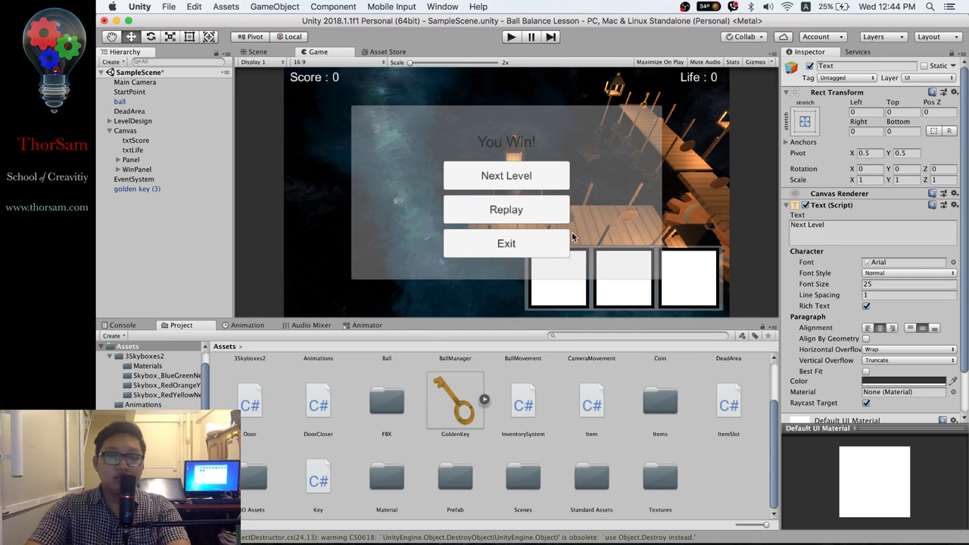
pyautogui.click(141, 170)
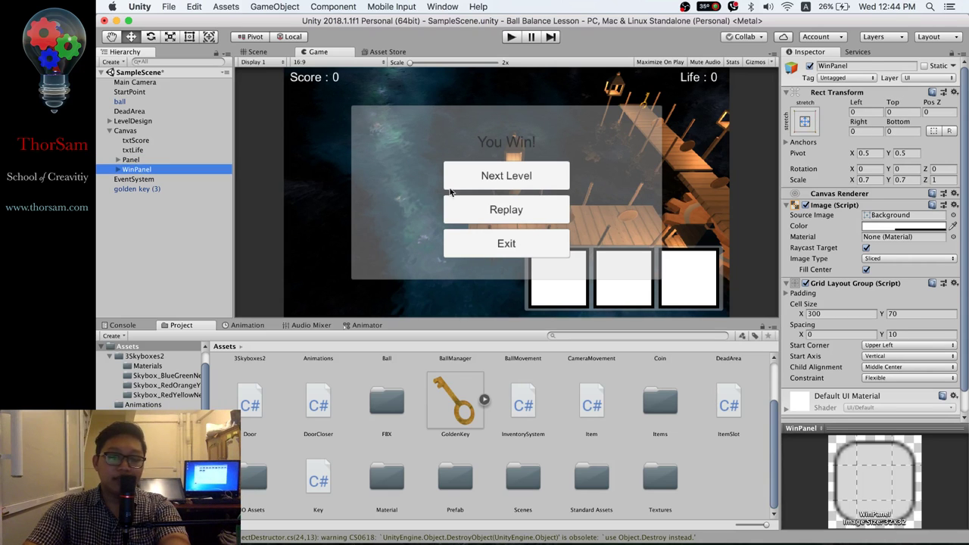
# - Duplicate WinPanel and deactivate the original WinPanel
pyautogui.click(150, 171)
pyautogui.press('Return')
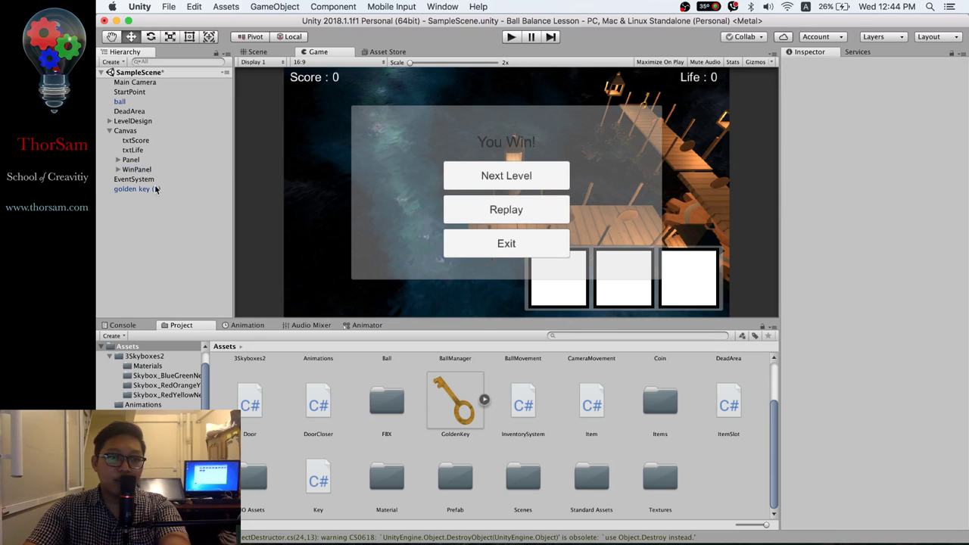
pyautogui.press('super+d')
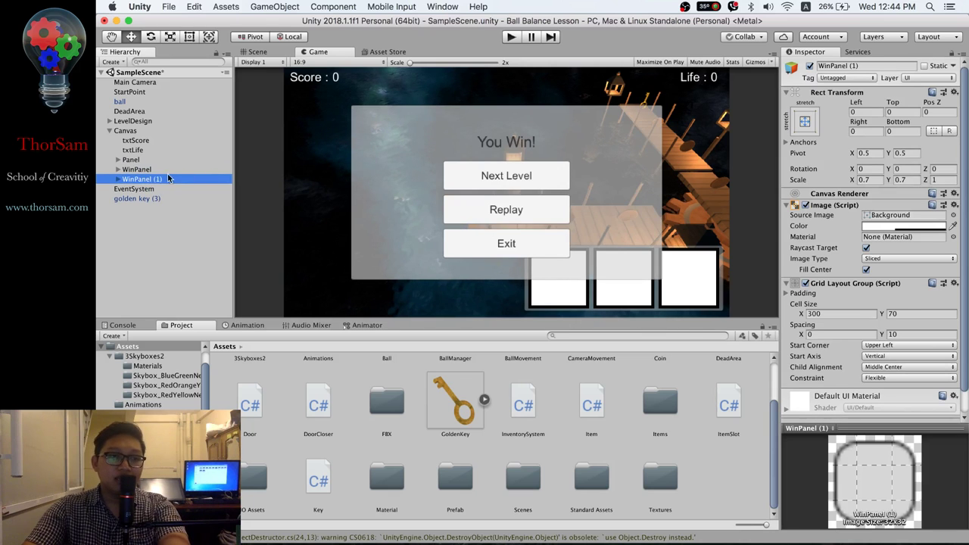
pyautogui.click(137, 169)
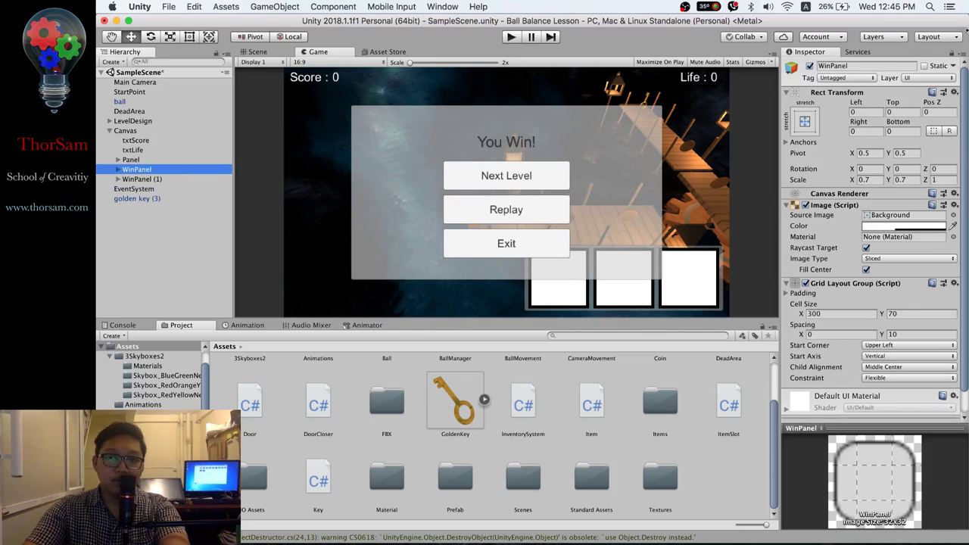
pyautogui.click(809, 67)
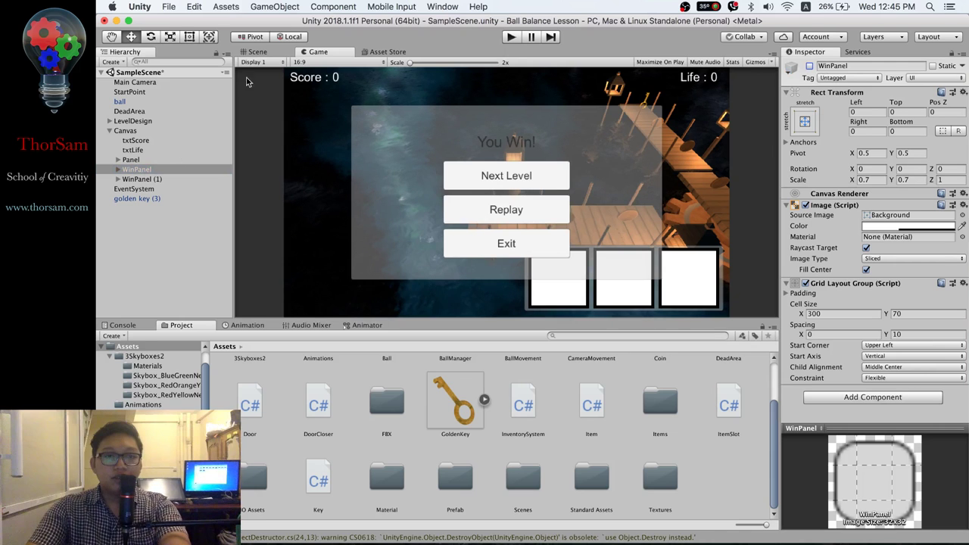
# - Rename the copy 'WinPanel (1)' to 'LosePanel'
pyautogui.click(118, 179)
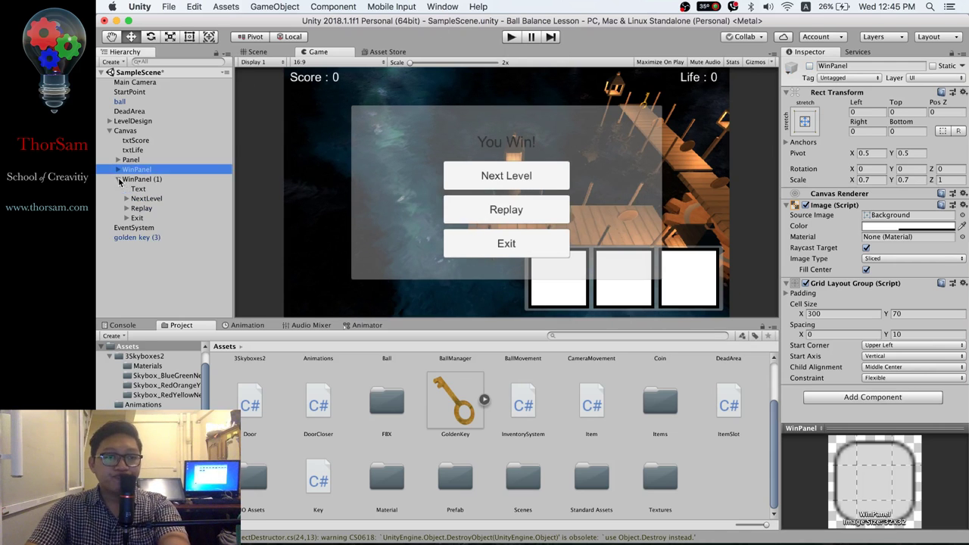
pyautogui.click(140, 180)
pyautogui.rightClick(141, 181)
pyautogui.click(141, 184)
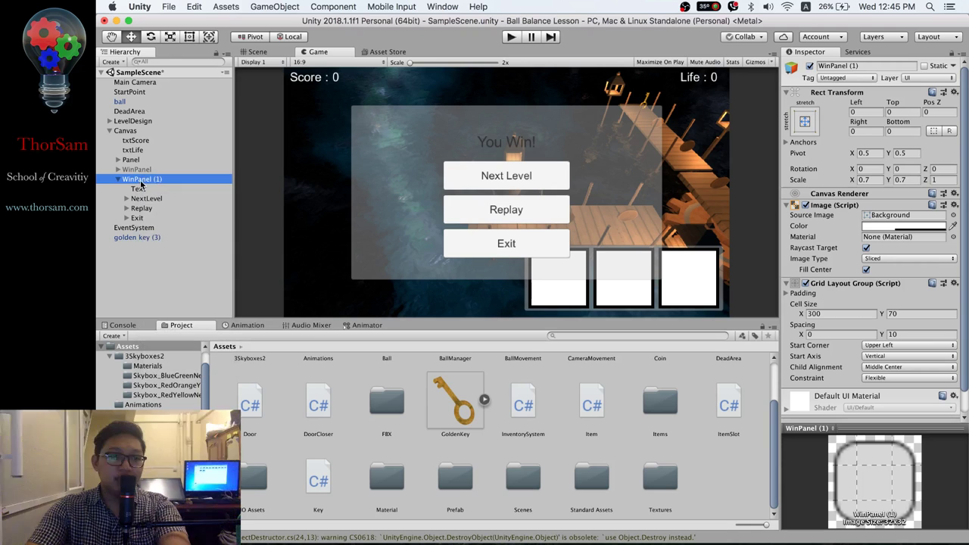
pyautogui.click(138, 181)
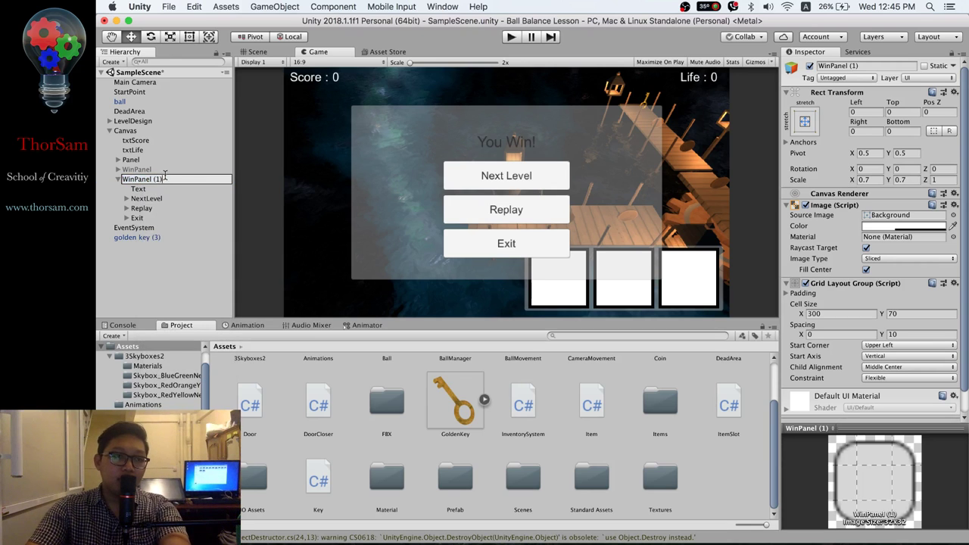
pyautogui.press('BackSpace')
pyautogui.press('BackSpace')
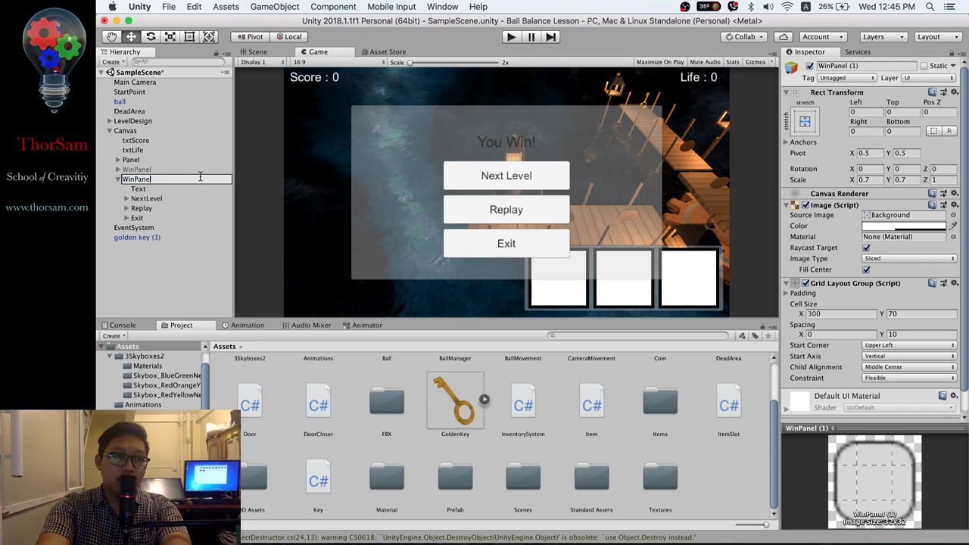
pyautogui.press('BackSpace')
pyautogui.press('BackSpace')
pyautogui.press('BackSpace')
pyautogui.write('Lose')
pyautogui.press('Return')
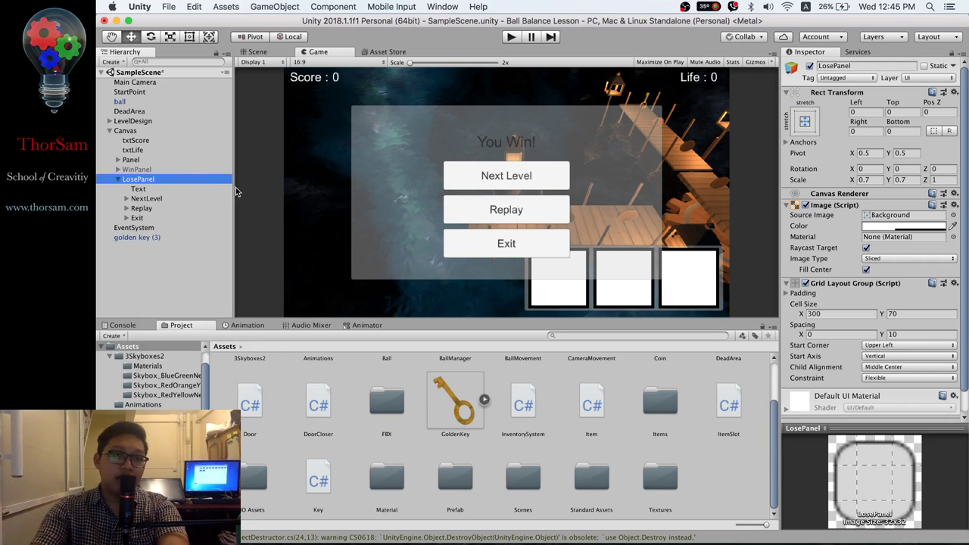
# - Change the LosePanel heading text to 'You Lose!'
pyautogui.click(151, 189)
pyautogui.click(823, 240)
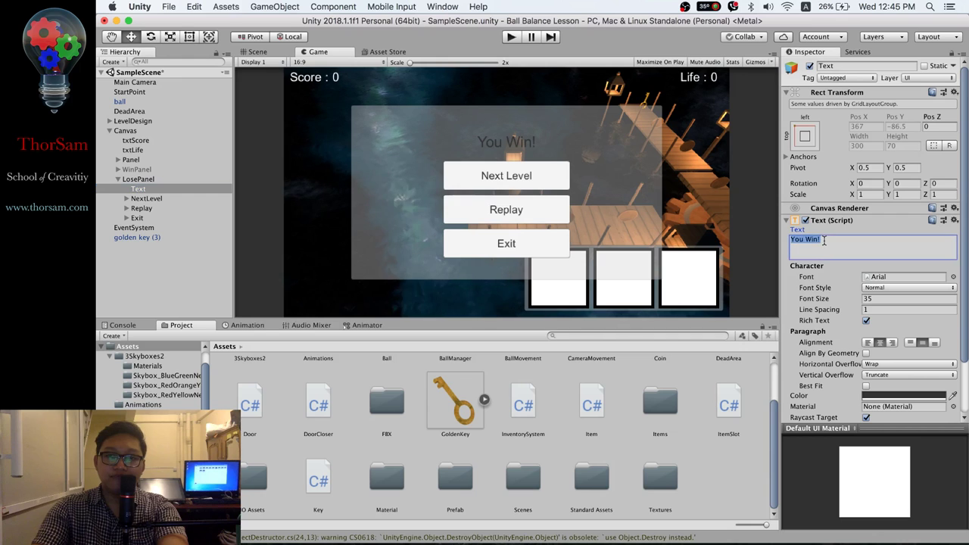
pyautogui.press('BackSpace')
pyautogui.press('BackSpace')
pyautogui.press('BackSpace')
pyautogui.press('BackSpace')
pyautogui.write('Lose!')
# - Delete LosePanel's Next Level button, keeping Replay and Exit, then collapse and select LosePanel
pyautogui.click(152, 198)
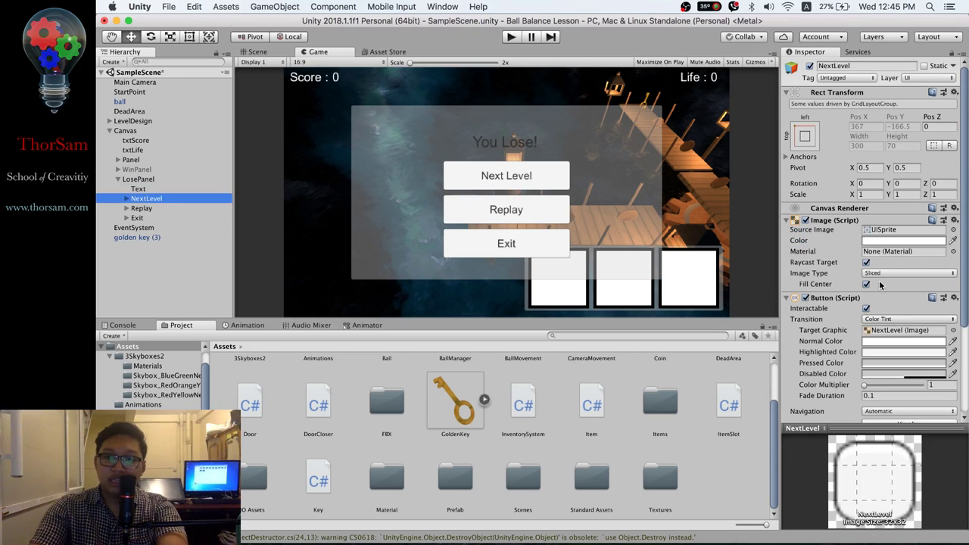
pyautogui.click(149, 198)
pyautogui.press('Return')
pyautogui.press('super+BackSpace')
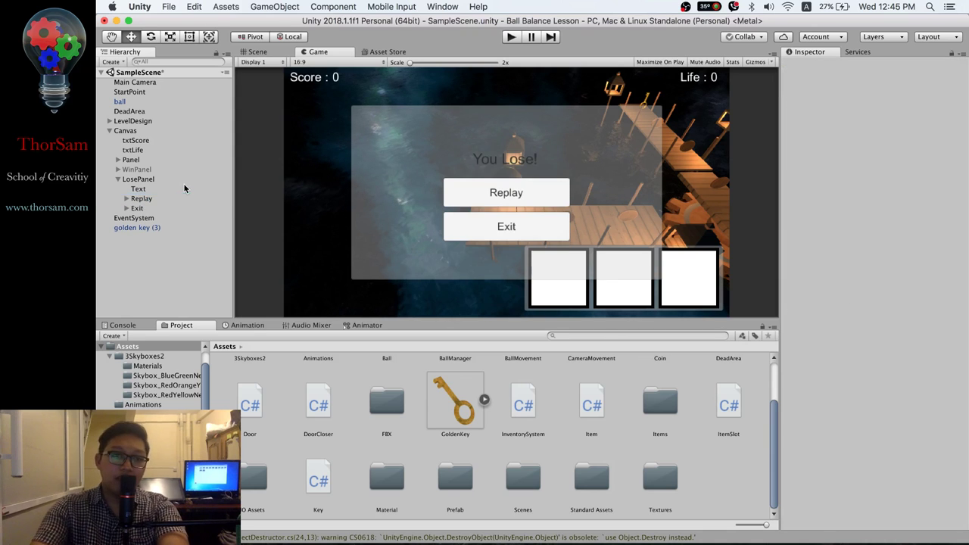
pyautogui.click(137, 198)
pyautogui.click(138, 208)
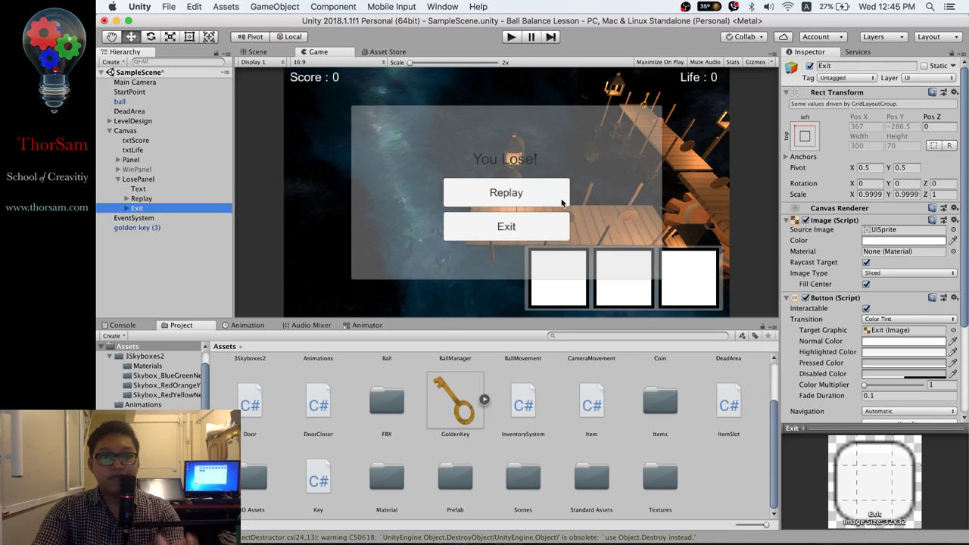
pyautogui.click(143, 277)
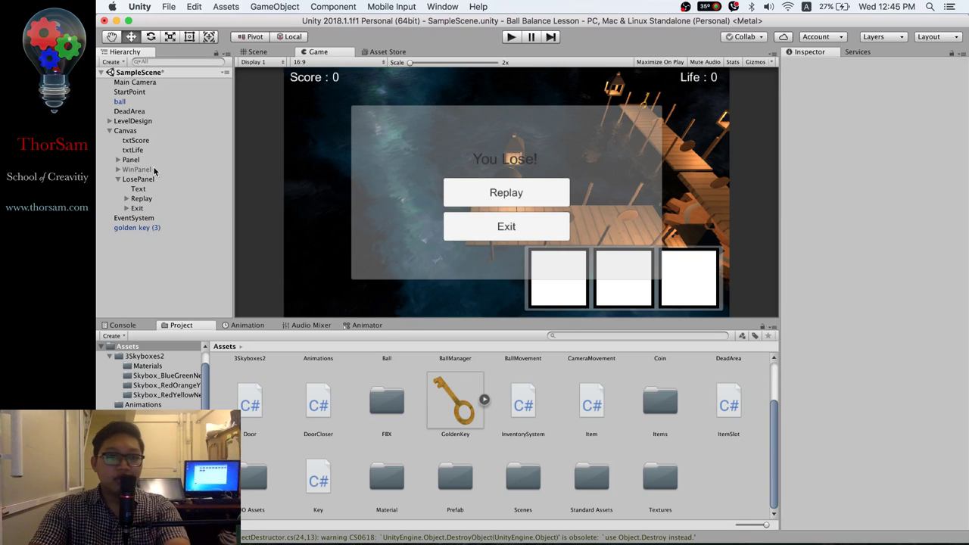
pyautogui.click(117, 179)
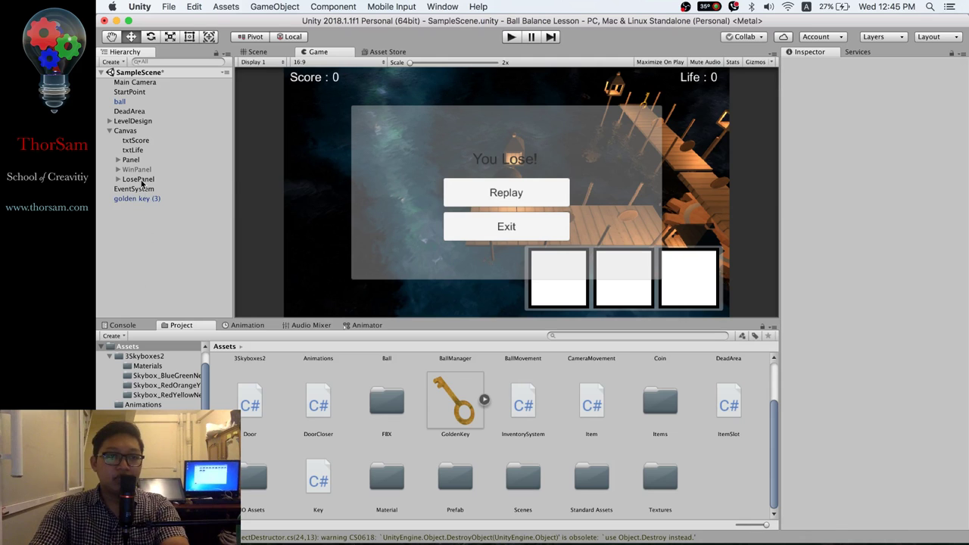
pyautogui.click(142, 180)
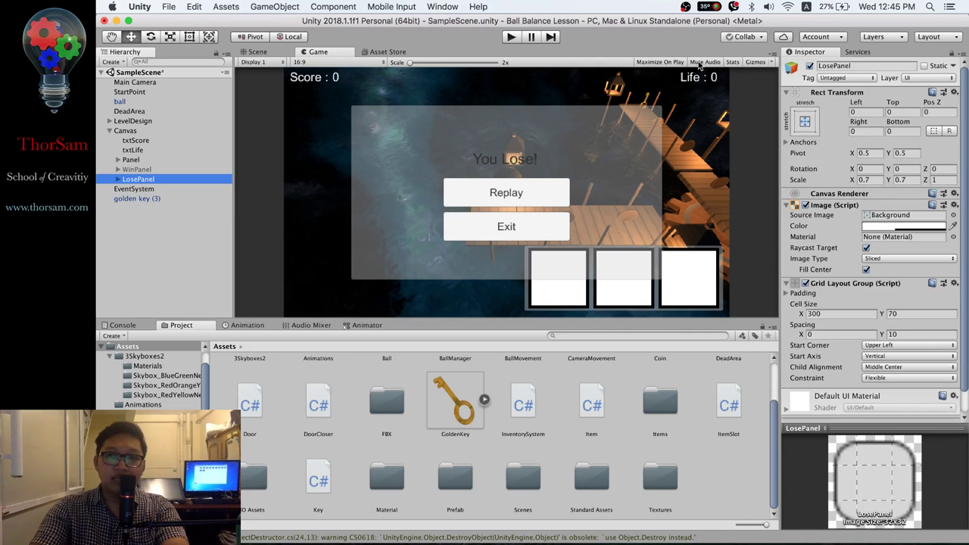
# - Deactivate both LosePanel and WinPanel so neither shows in the game view
pyautogui.click(809, 66)
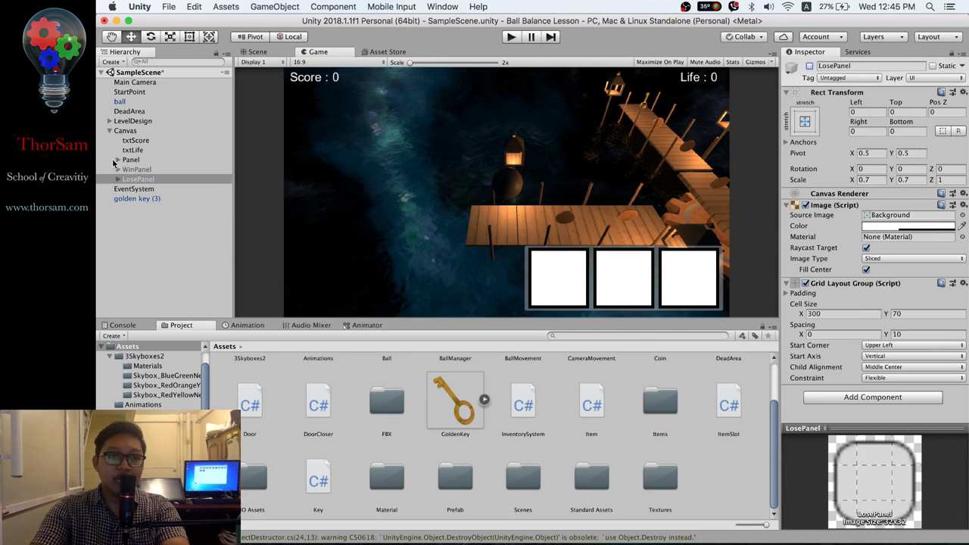
pyautogui.click(136, 169)
pyautogui.click(809, 66)
pyautogui.click(809, 66)
pyautogui.click(144, 178)
pyautogui.click(137, 169)
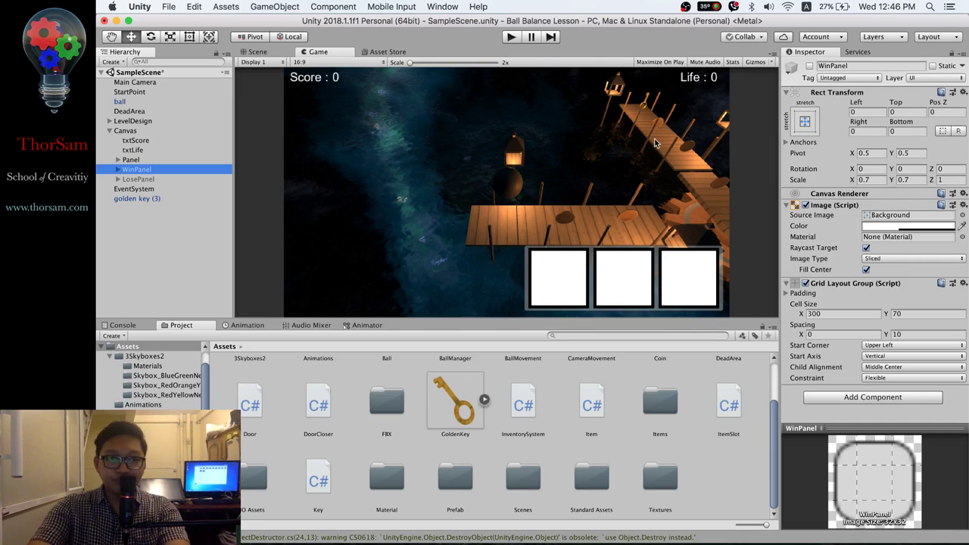
# - Collapse the Canvas in the Hierarchy and select the ball object
pyautogui.moveTo(780, 539)
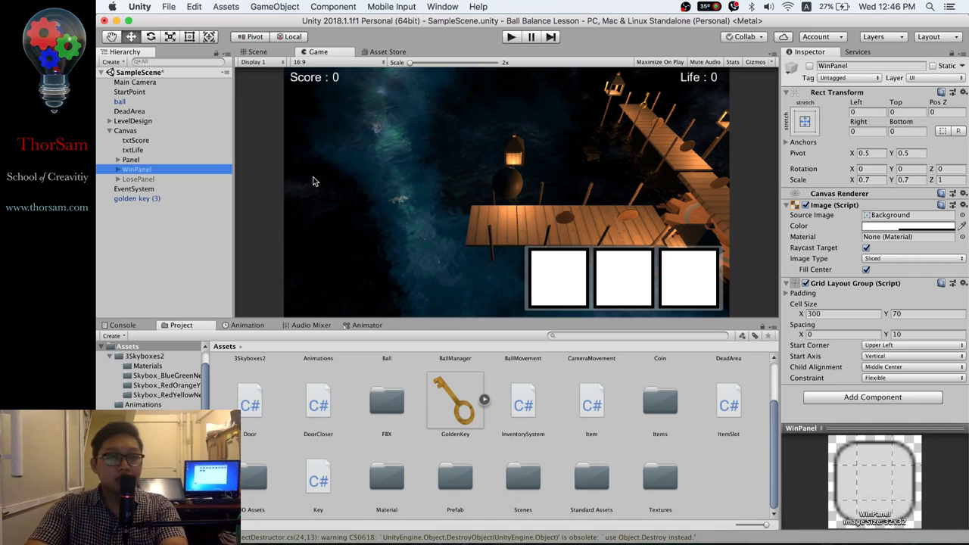
pyautogui.click(110, 132)
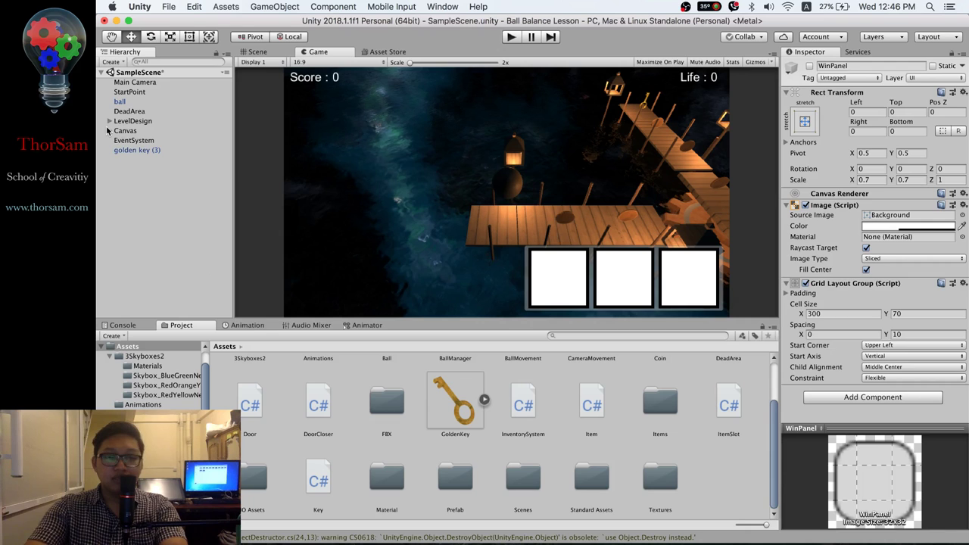
pyautogui.click(119, 102)
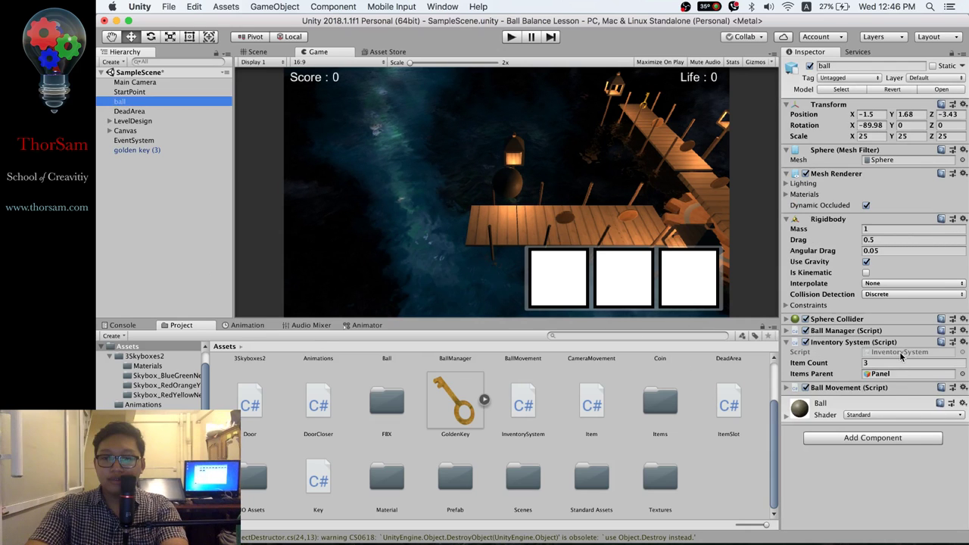
# - Expand the Ball Manager (Script) component and open BallManager.cs from its Script field
pyautogui.click(788, 331)
pyautogui.click(919, 342)
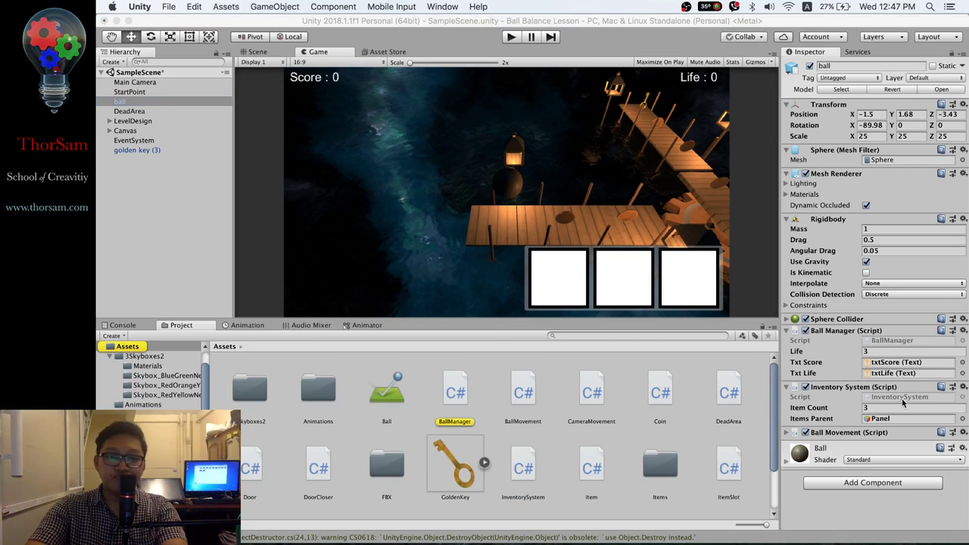
pyautogui.click(885, 342)
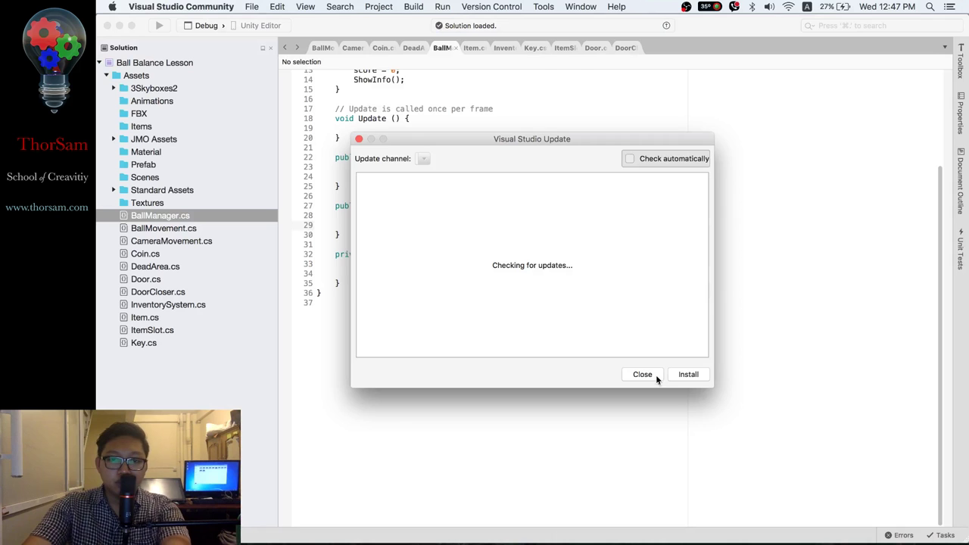
# - Dismiss the update window and add an if (life >= 0) block after life-- in ReduceLife
pyautogui.click(654, 375)
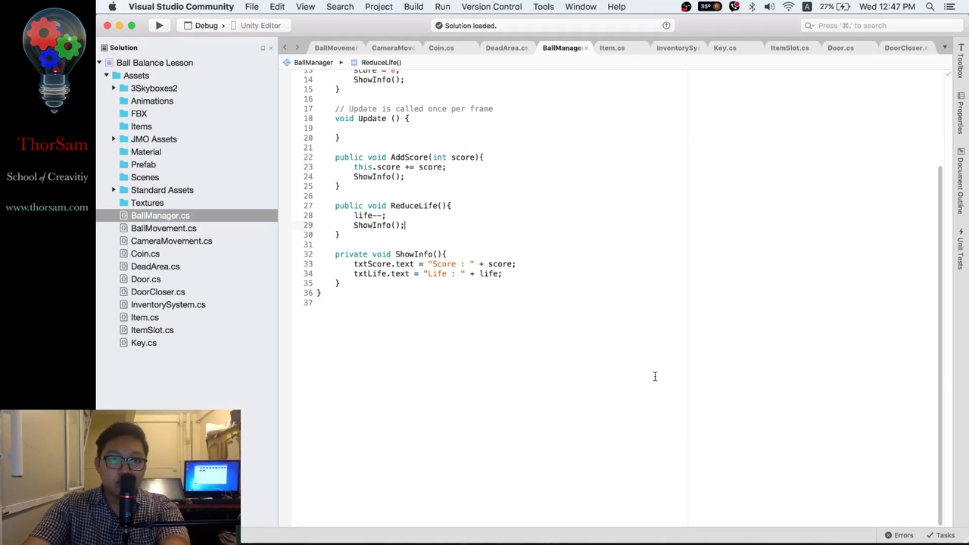
pyautogui.scroll(5, 520, 320)
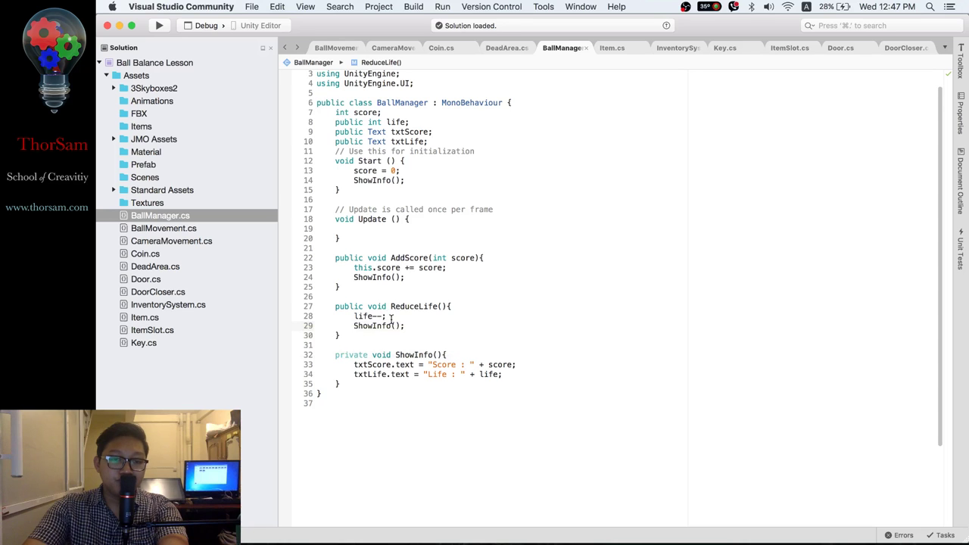
pyautogui.click(395, 317)
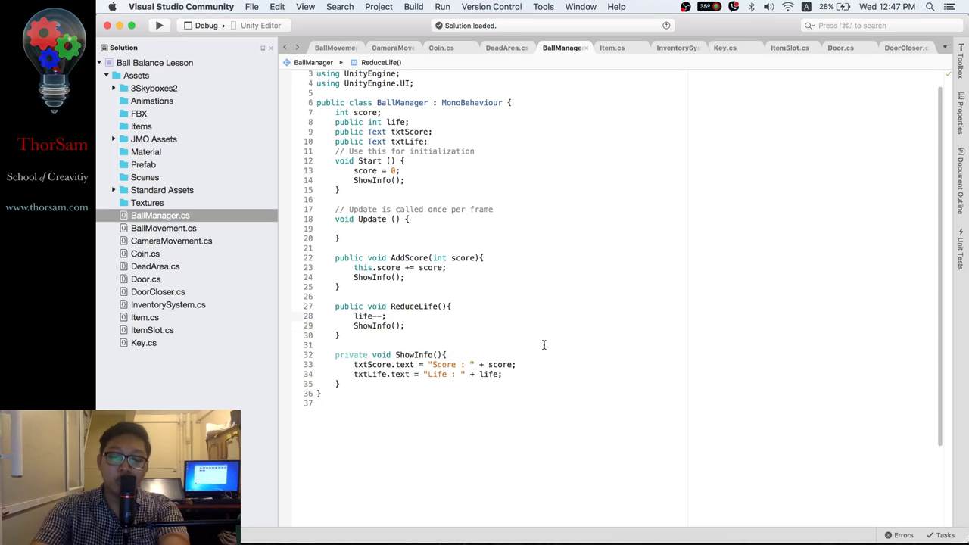
pyautogui.press('Return')
pyautogui.press('Return')
pyautogui.press('BackSpace')
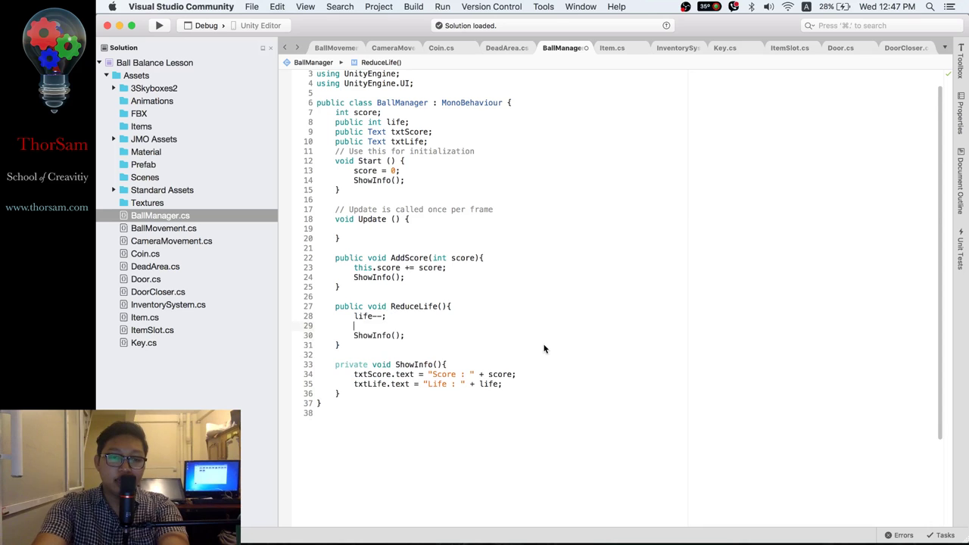
pyautogui.write('if')
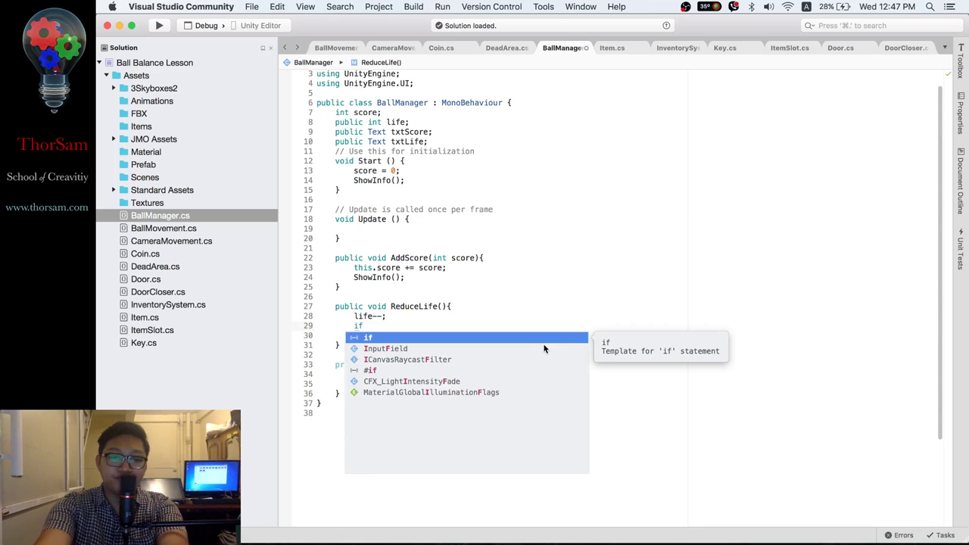
pyautogui.write('(){')
pyautogui.press('Return')
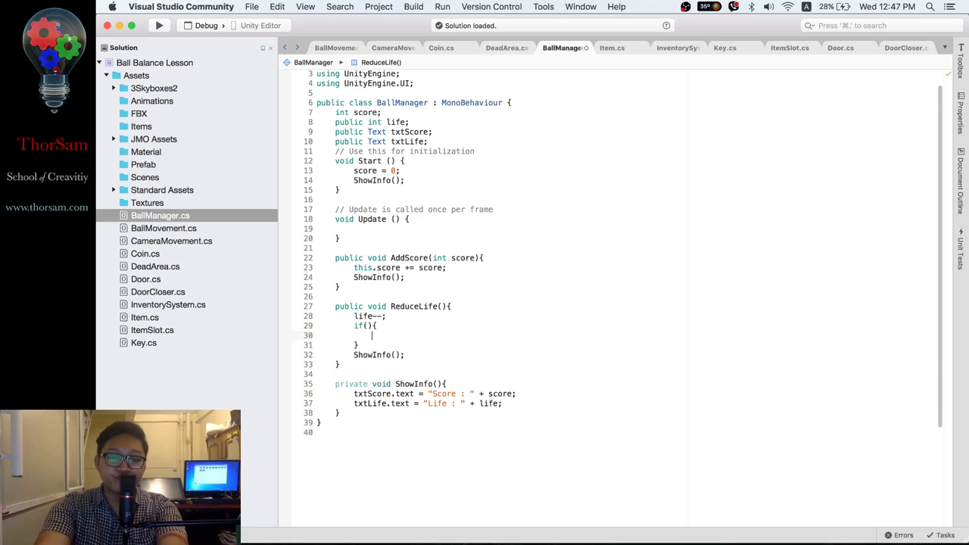
pyautogui.click(368, 326)
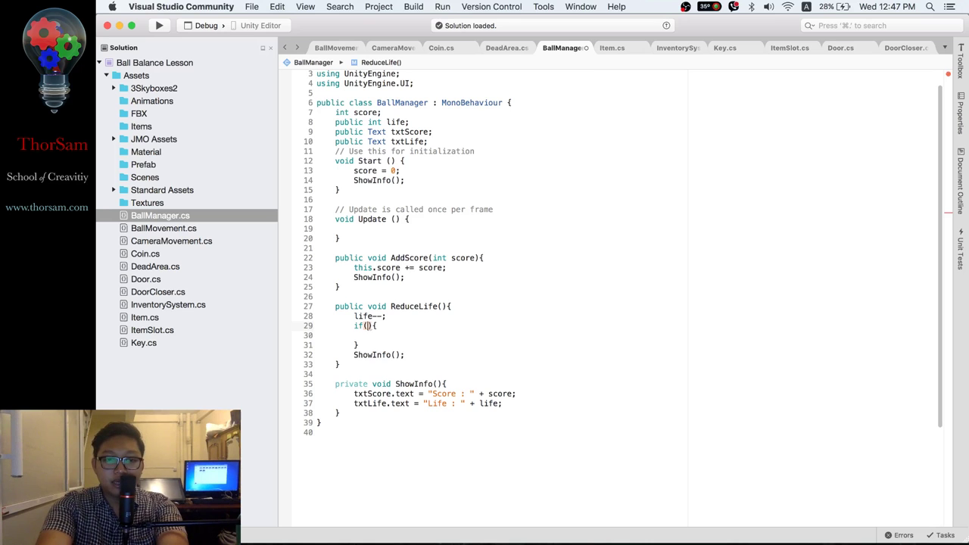
pyautogui.write('life')
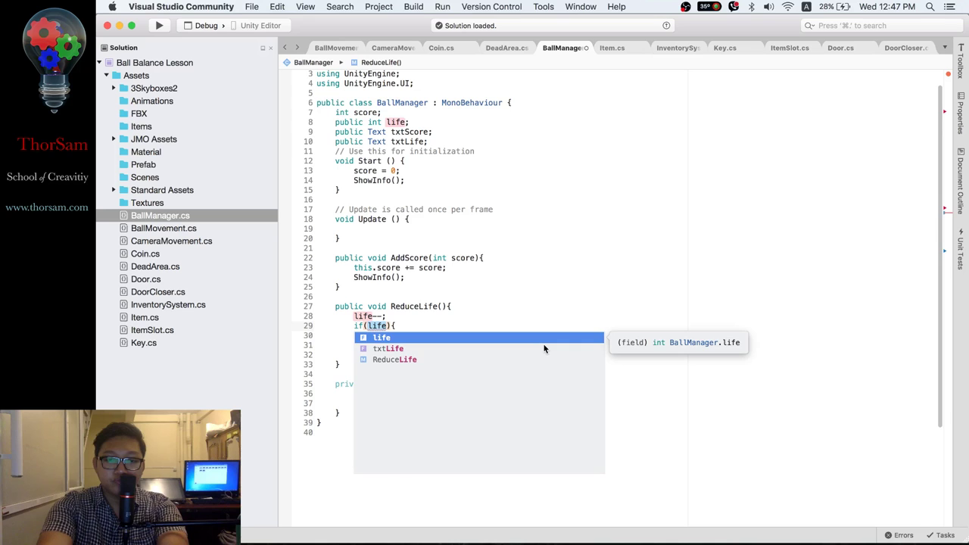
pyautogui.write(' =')
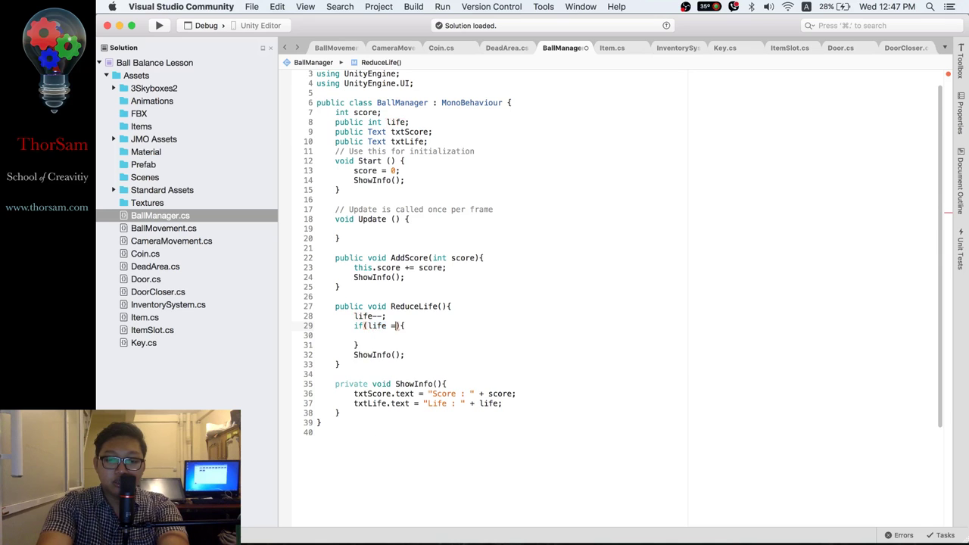
pyautogui.write('> ')
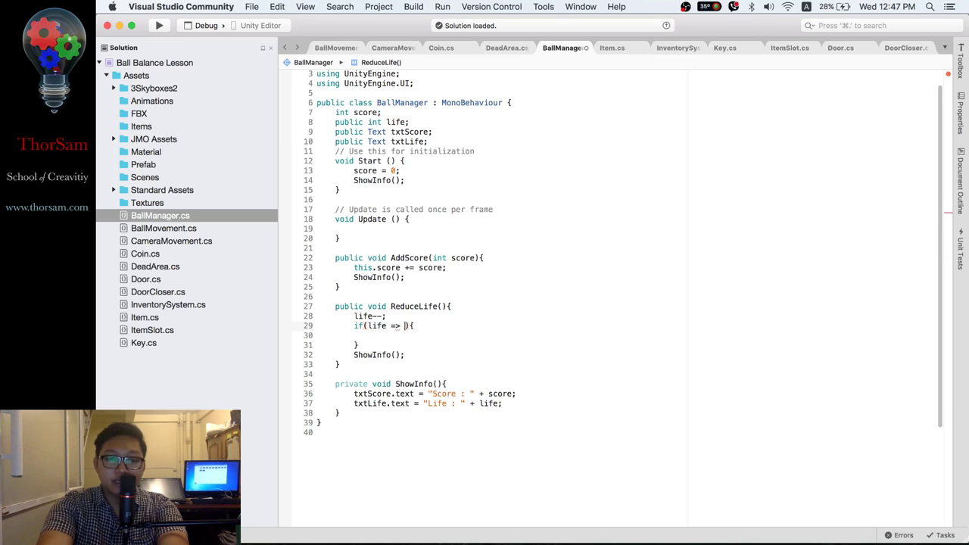
pyautogui.write('0')
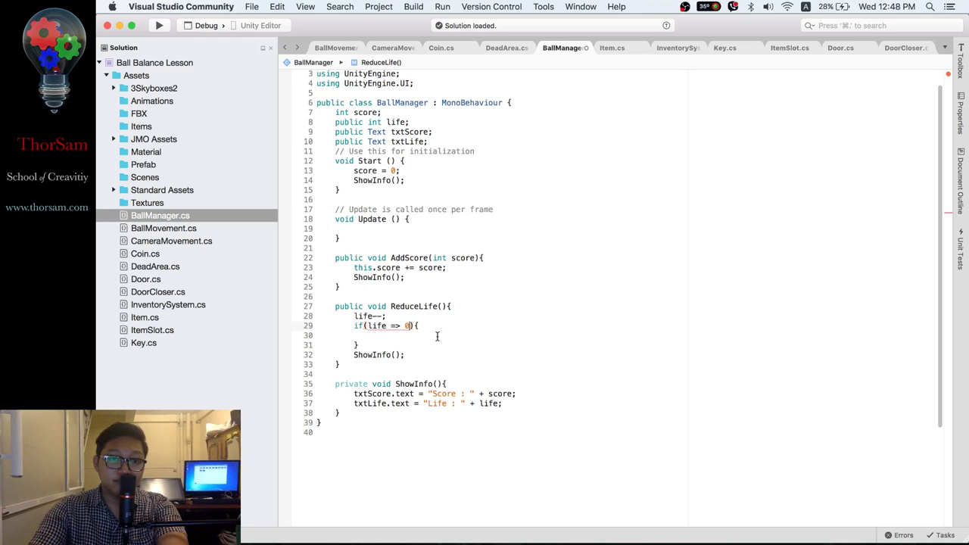
pyautogui.press('BackSpace')
pyautogui.press('BackSpace')
pyautogui.write('>=')
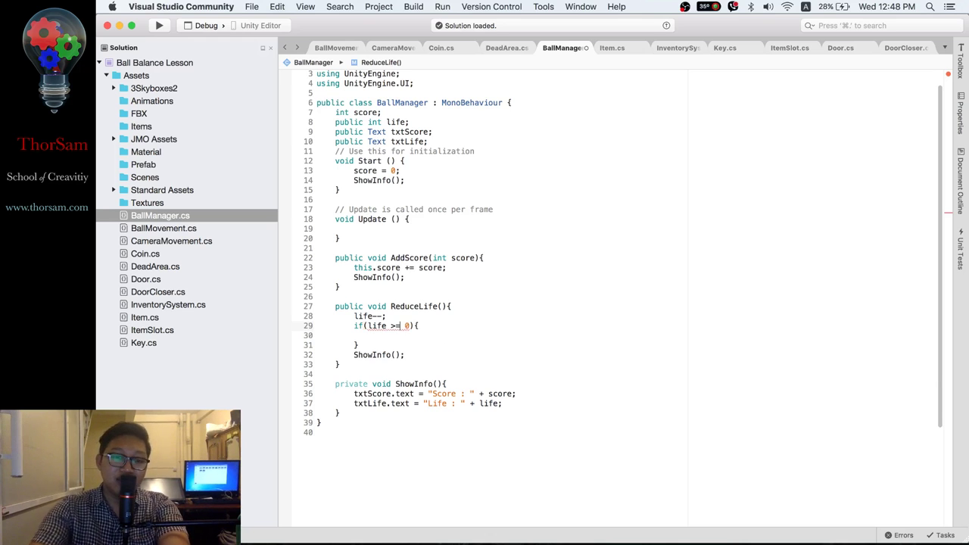
# - Move the ShowInfo(); call inside the if block and add an empty else branch
pyautogui.click(404, 354)
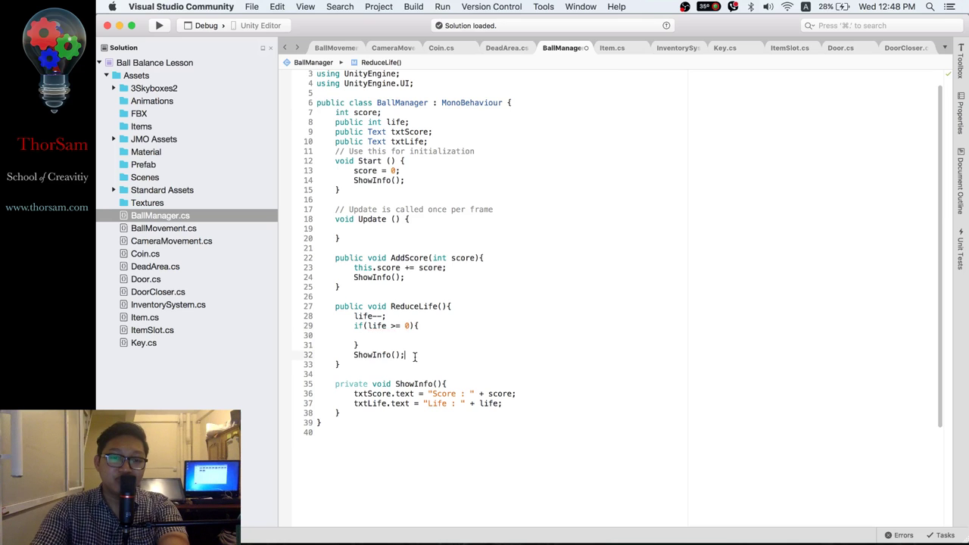
pyautogui.moveTo(415, 357); pyautogui.dragTo(357, 361)
pyautogui.press('super+x')
pyautogui.click(381, 337)
pyautogui.press('super+v')
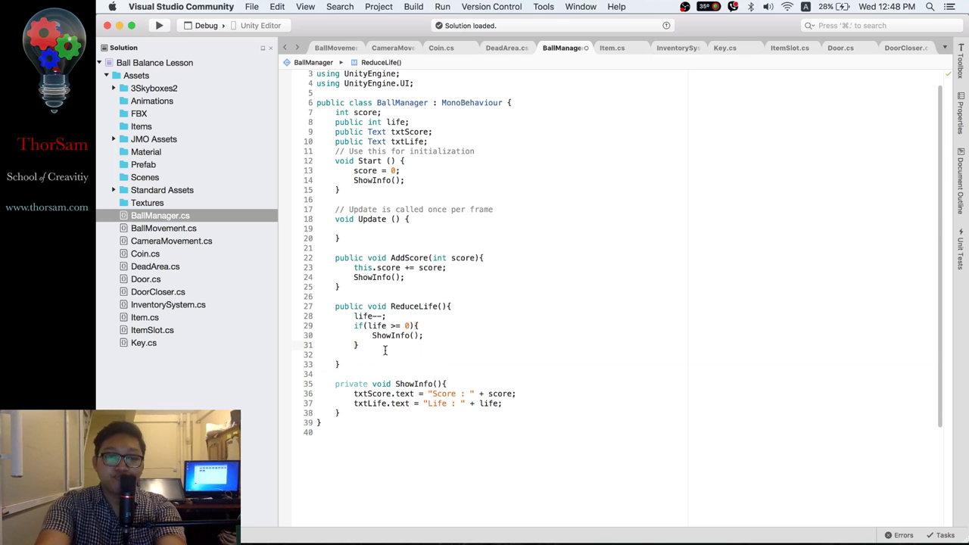
pyautogui.press('BackSpace')
pyautogui.write('else')
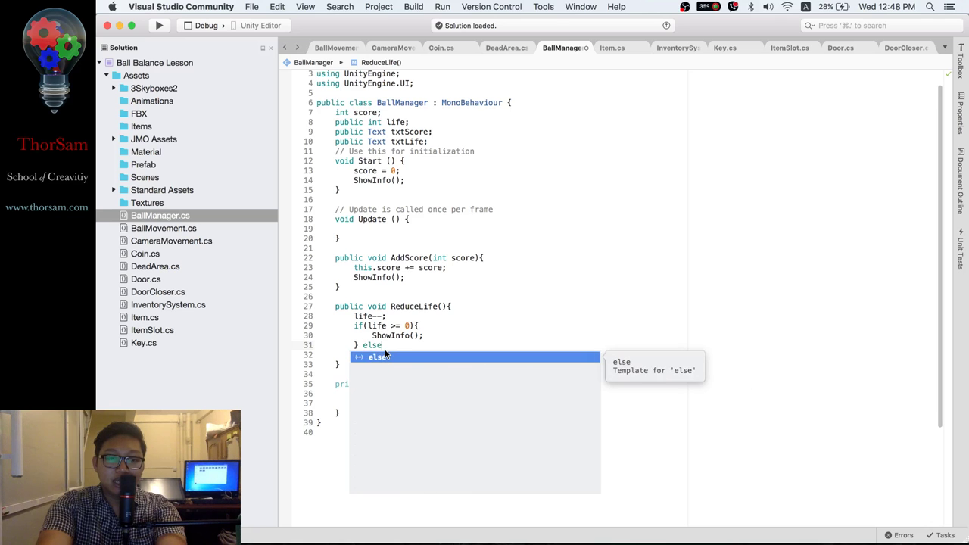
pyautogui.write('{')
pyautogui.press('Return')
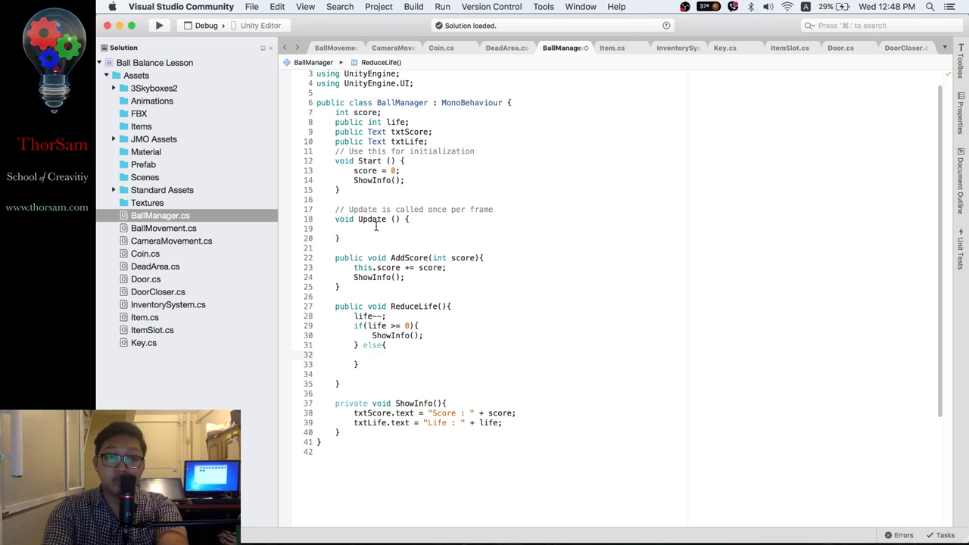
# - Add 'public GameObject winPanel;' on a new line after the txtLife declaration
pyautogui.click(438, 141)
pyautogui.press('Return')
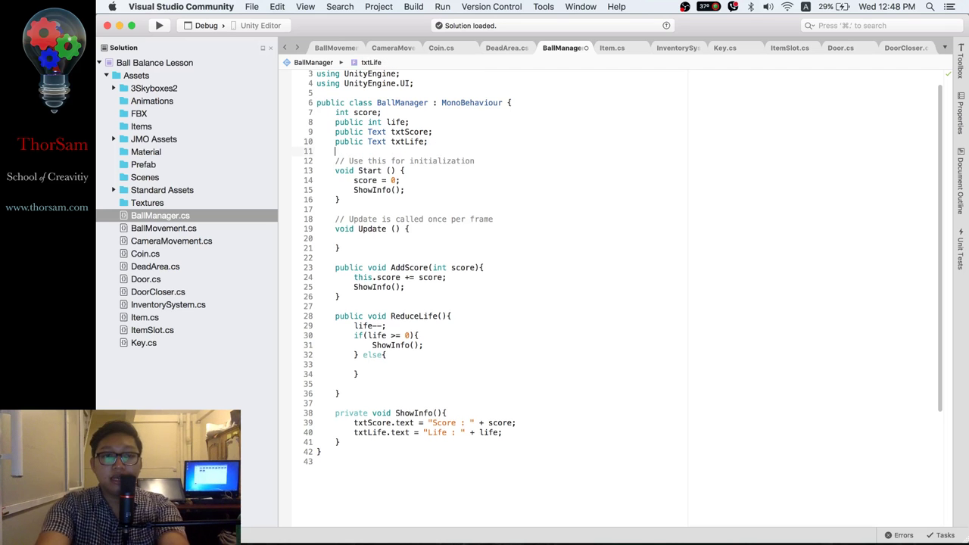
pyautogui.write('publf')
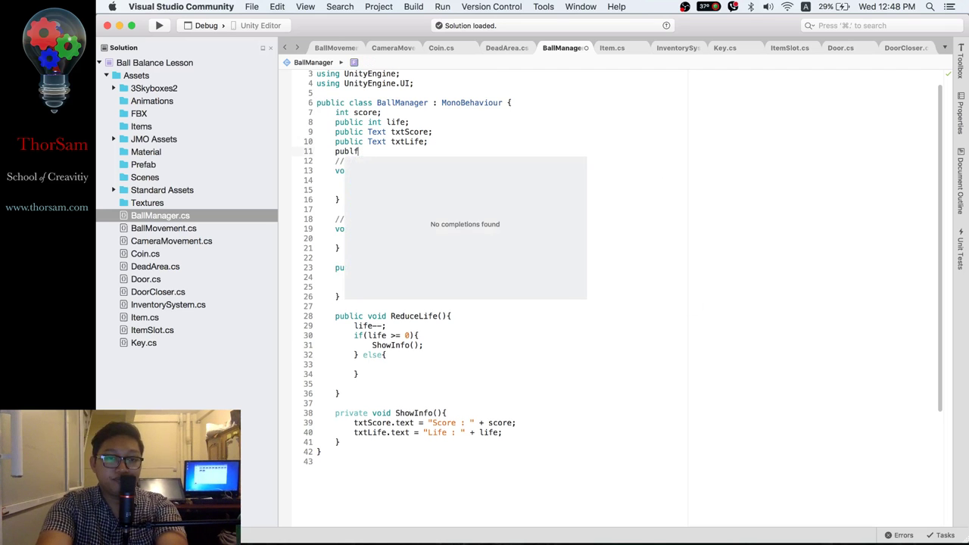
pyautogui.press('BackSpace')
pyautogui.write('ic Pane')
pyautogui.press('BackSpace')
pyautogui.press('BackSpace')
pyautogui.press('BackSpace')
pyautogui.press('BackSpace')
pyautogui.press('BackSpace')
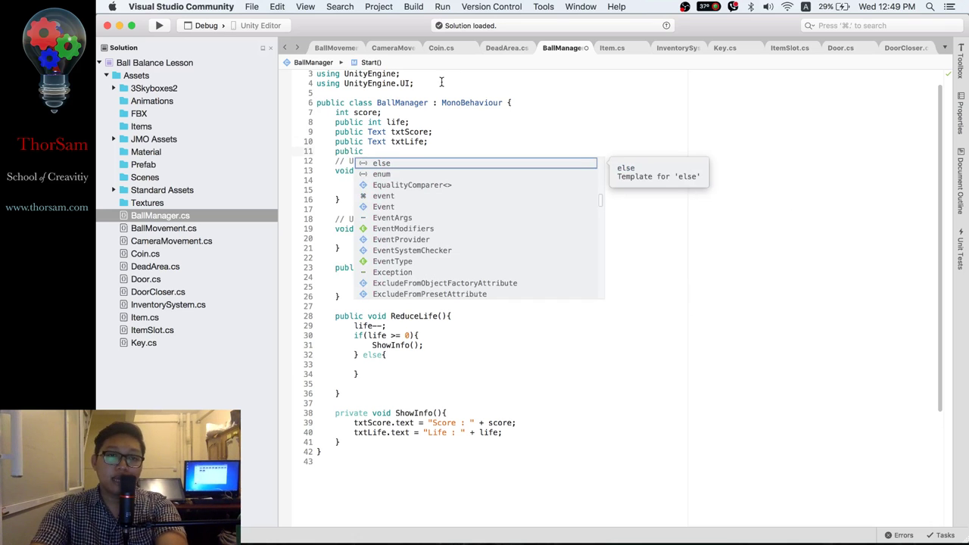
pyautogui.write('Pa')
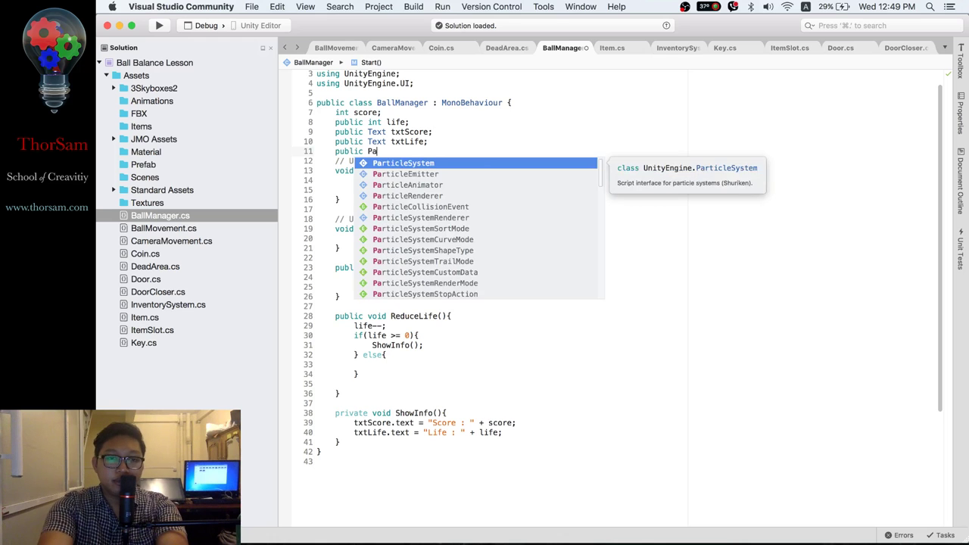
pyautogui.write('nel')
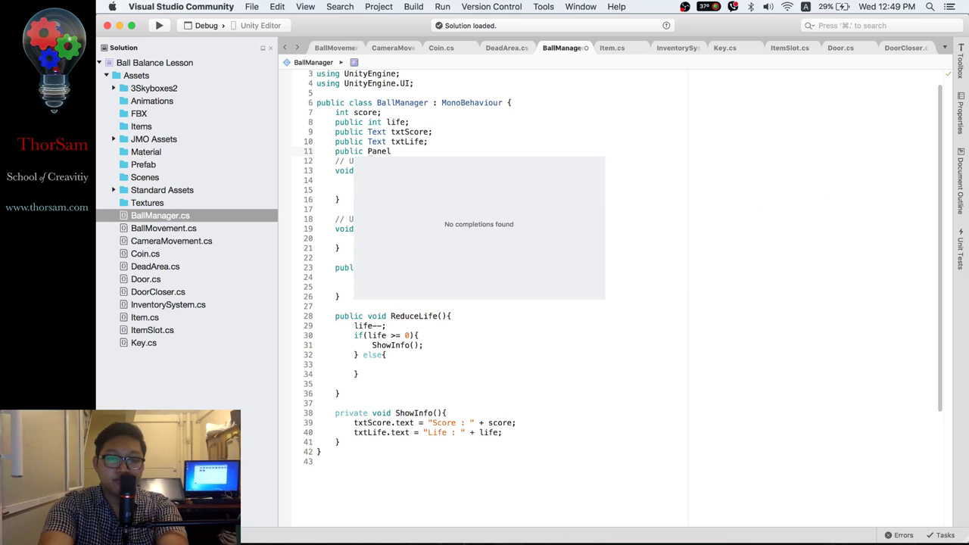
pyautogui.press('BackSpace')
pyautogui.press('BackSpace')
pyautogui.press('BackSpace')
pyautogui.press('BackSpace')
pyautogui.press('BackSpace')
pyautogui.write('GameObject')
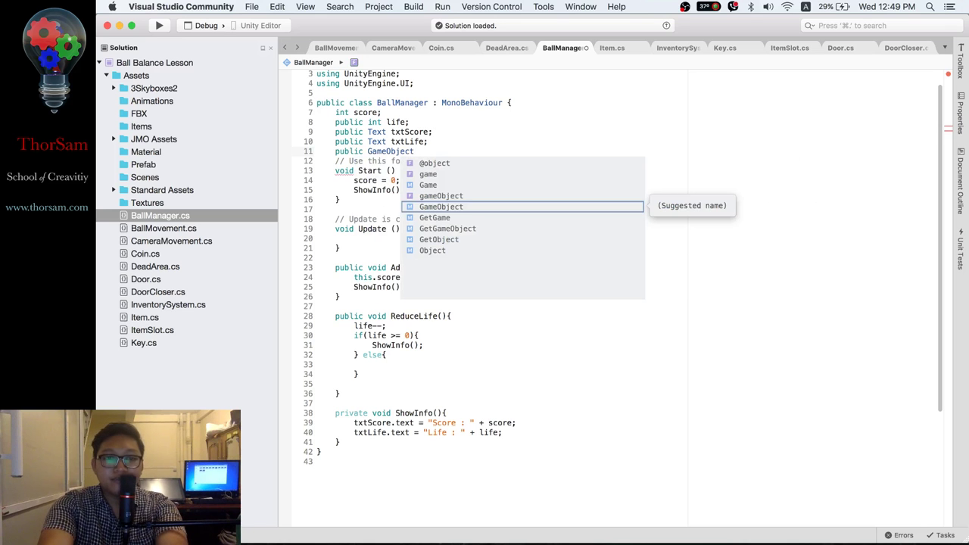
pyautogui.write(' WinPanel;')
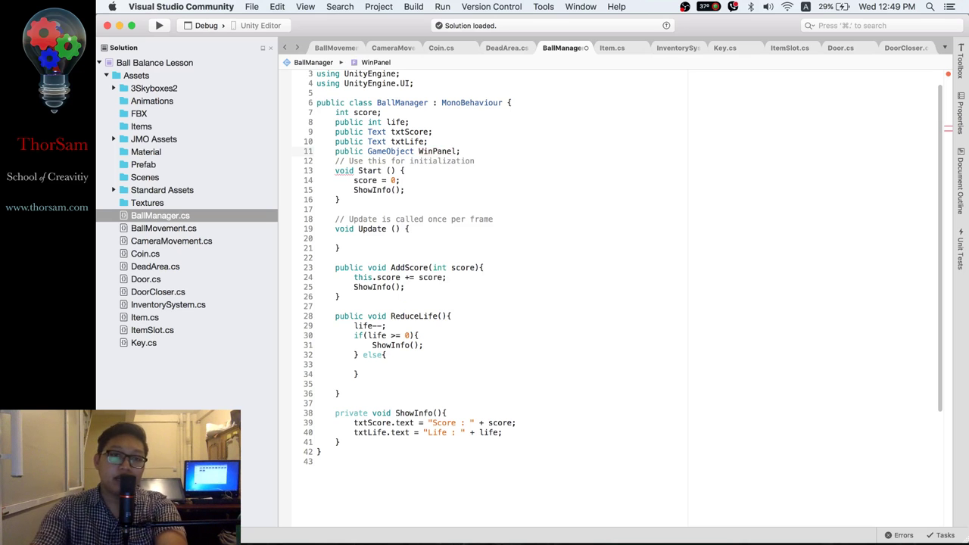
pyautogui.hotkey('alt', 'shift', 'Left')
pyautogui.hotkey('alt', 'shift', 'Left')
pyautogui.write('W')
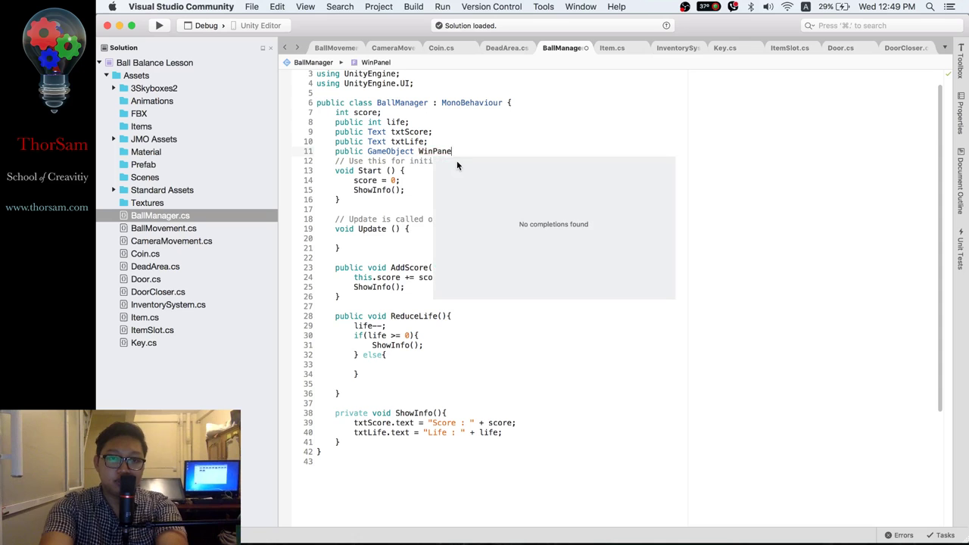
pyautogui.press('BackSpace')
pyautogui.write('winPanel;')
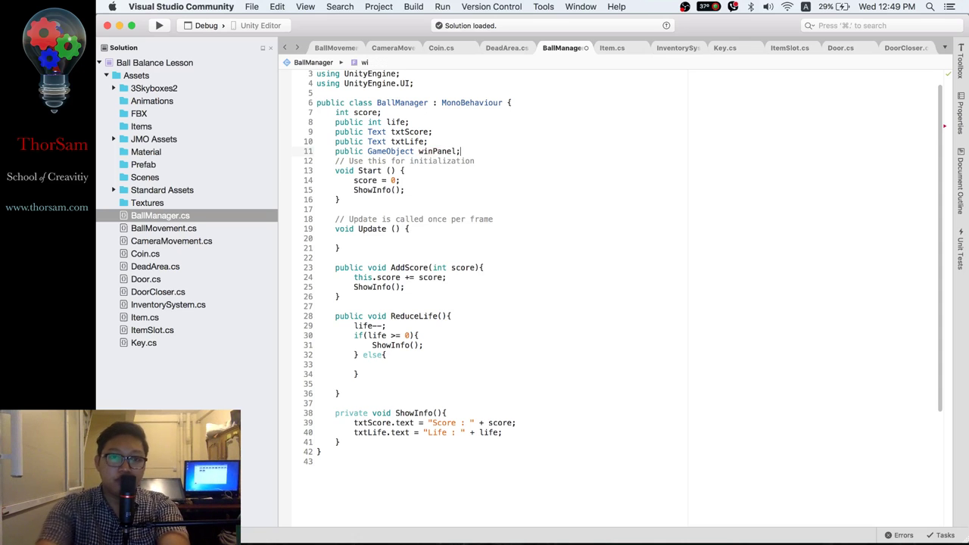
pyautogui.click(384, 364)
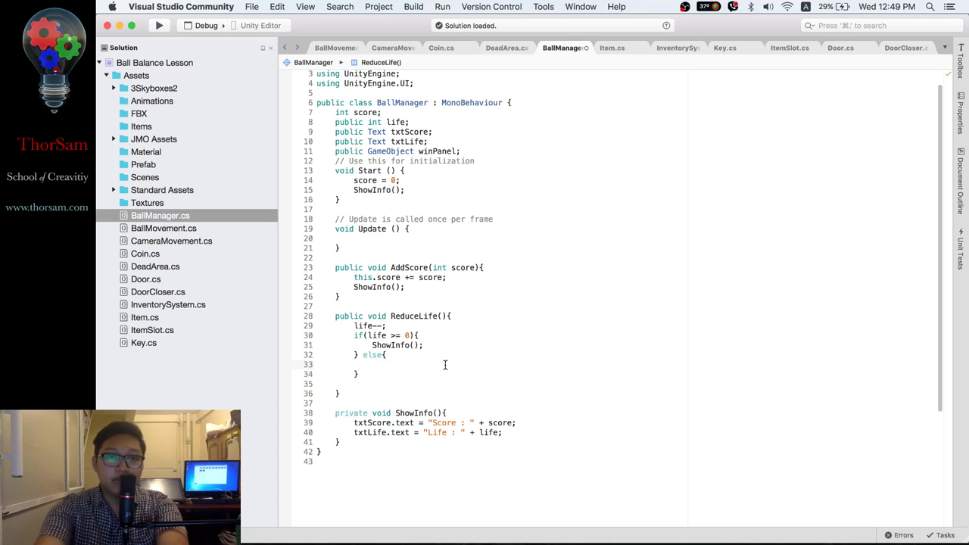
# - Make ReduceLife's else branch call winPanel.SetActive(true);
pyautogui.write('win')
pyautogui.press('Return')
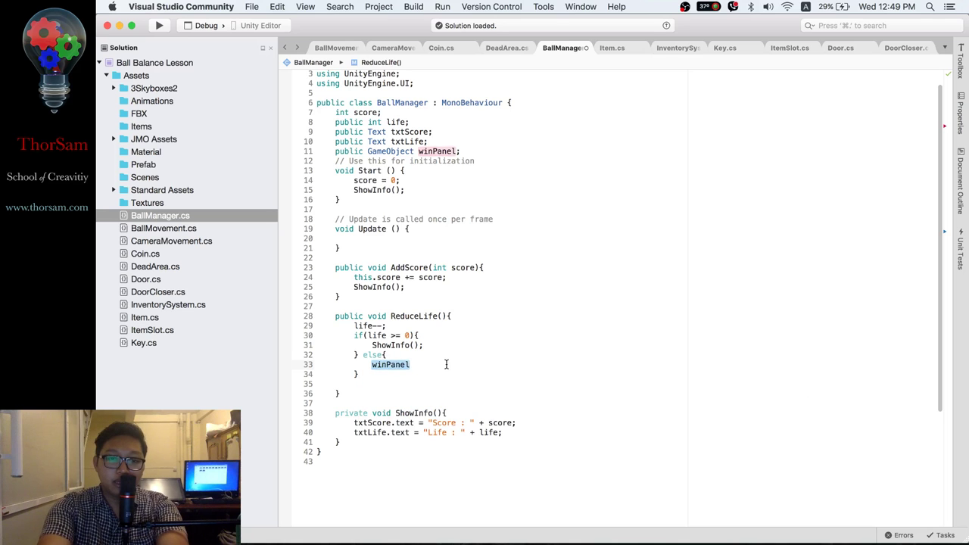
pyautogui.write('.active')
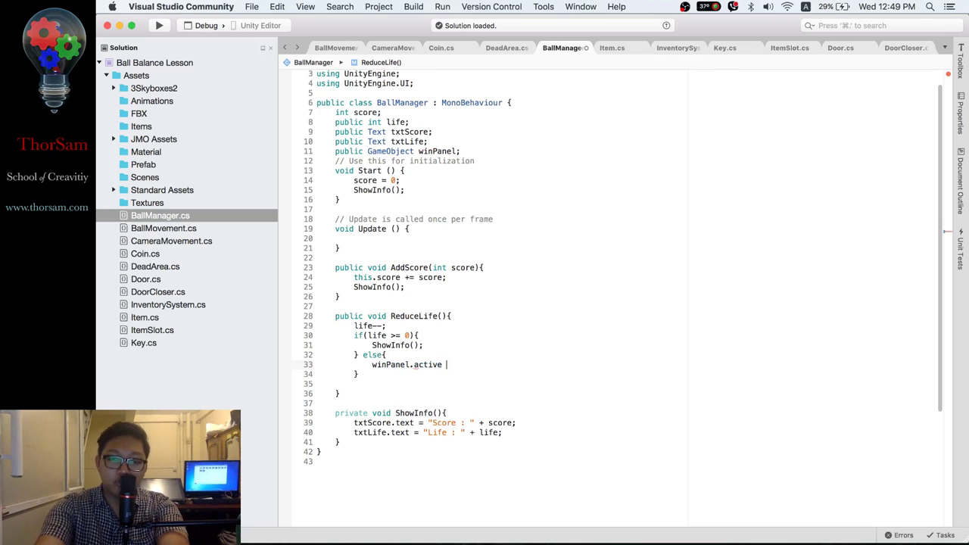
pyautogui.write(' true;')
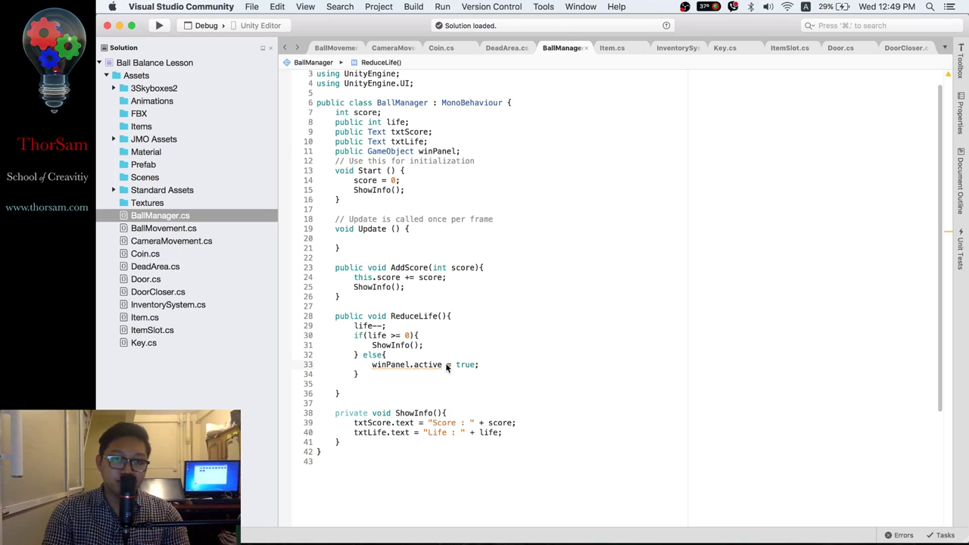
pyautogui.press('BackSpace')
pyautogui.press('BackSpace')
pyautogui.press('BackSpace')
pyautogui.press('BackSpace')
pyautogui.press('BackSpace')
pyautogui.press('BackSpace')
pyautogui.press('BackSpace')
pyautogui.press('BackSpace')
pyautogui.press('BackSpace')
pyautogui.press('BackSpace')
pyautogui.press('BackSpace')
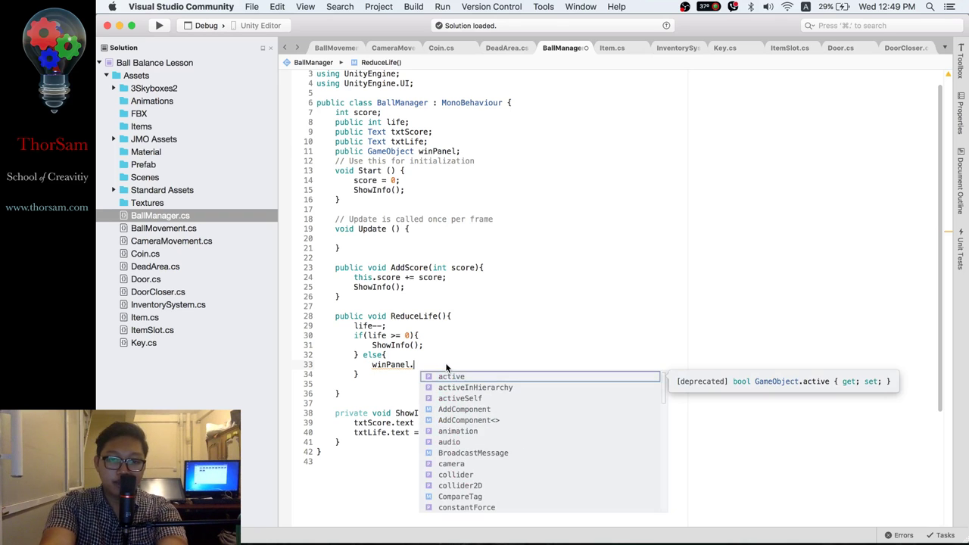
pyautogui.press('BackSpace')
pyautogui.write('.')
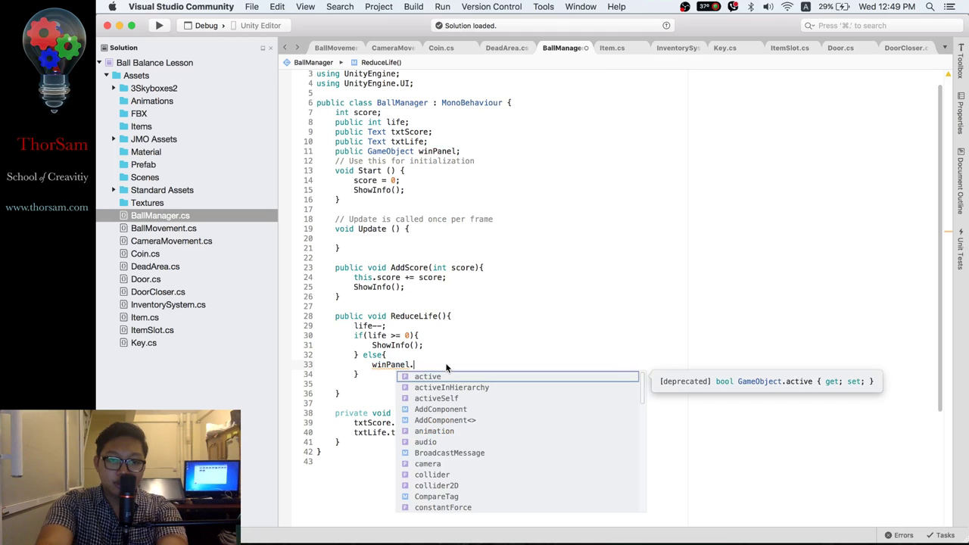
pyautogui.write('set')
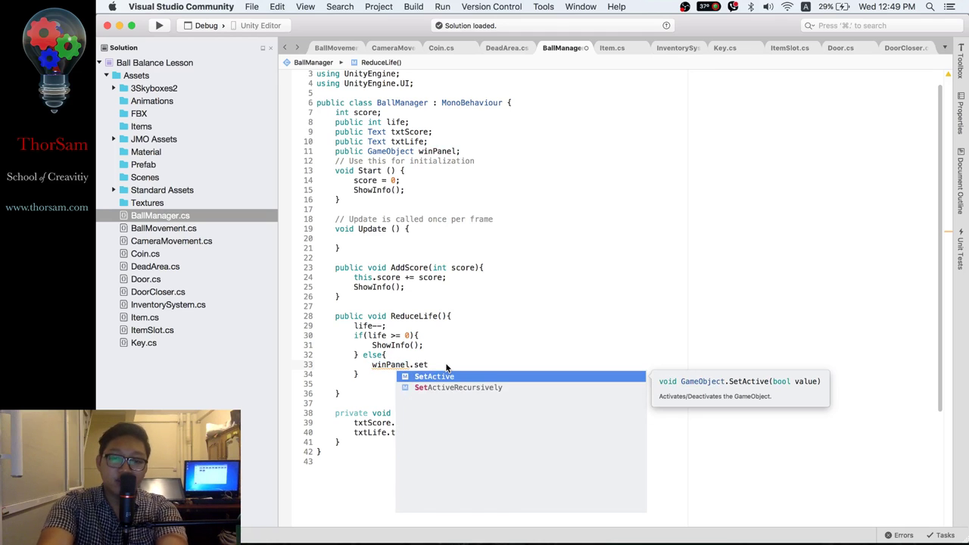
pyautogui.press('Return')
pyautogui.write('(')
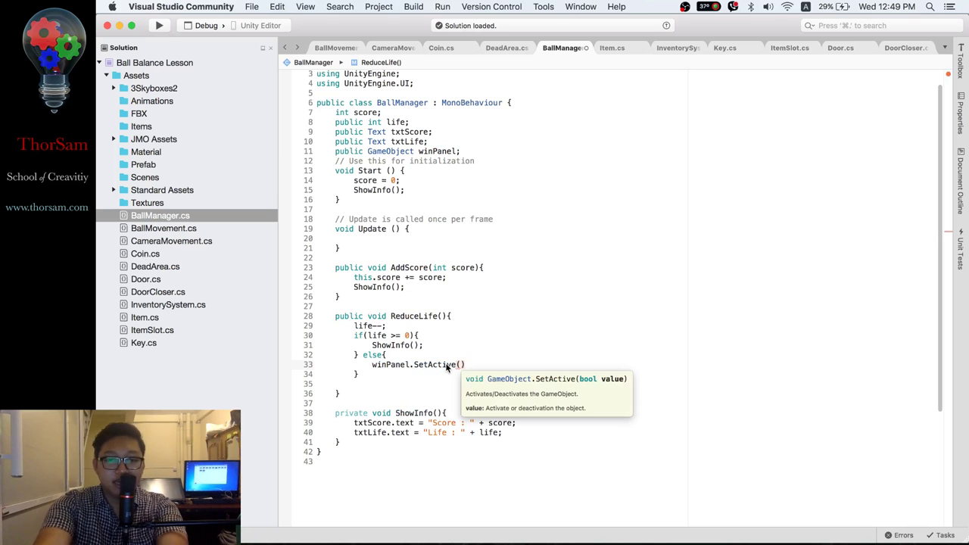
pyautogui.write('true);')
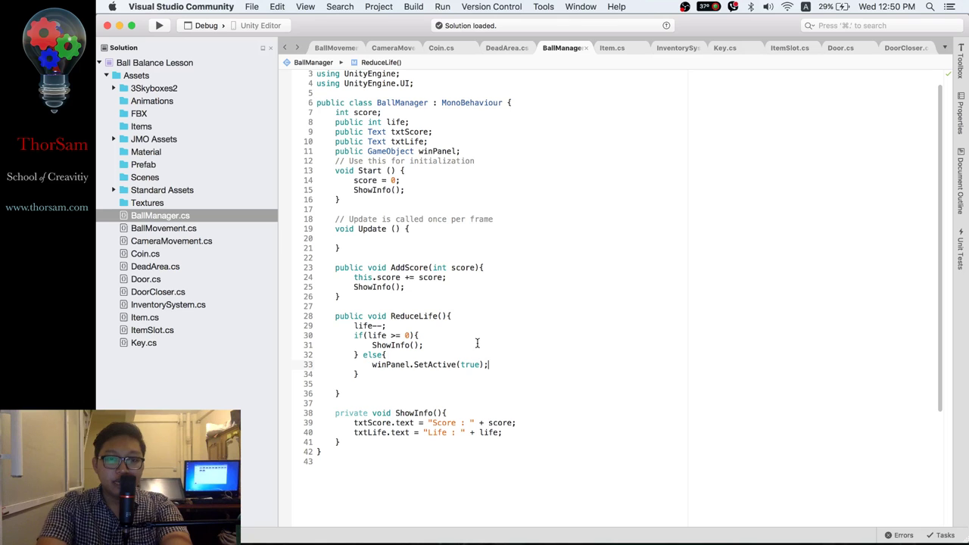
# - Rename the winPanel field and its else-branch reference to losePanel, then return to Unity
pyautogui.moveTo(568, 530)
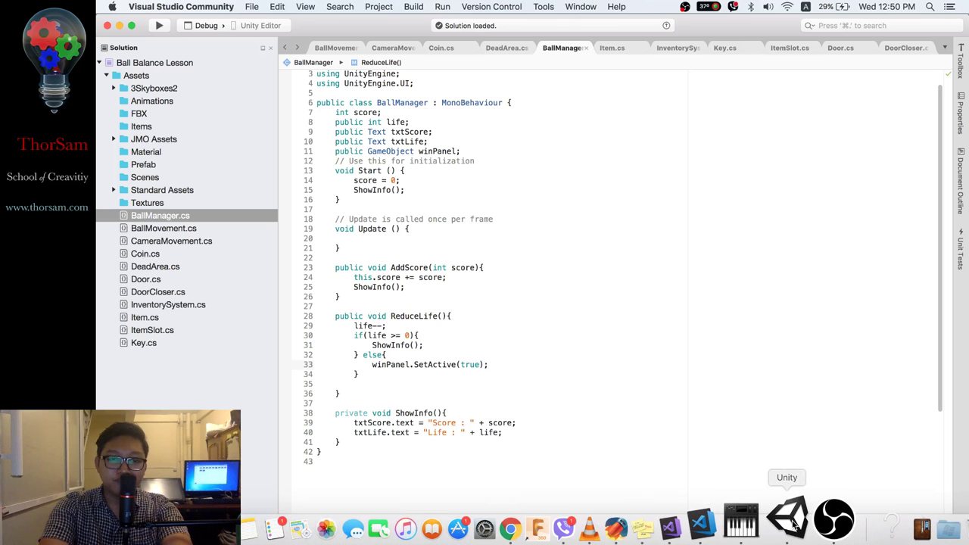
pyautogui.click(434, 151)
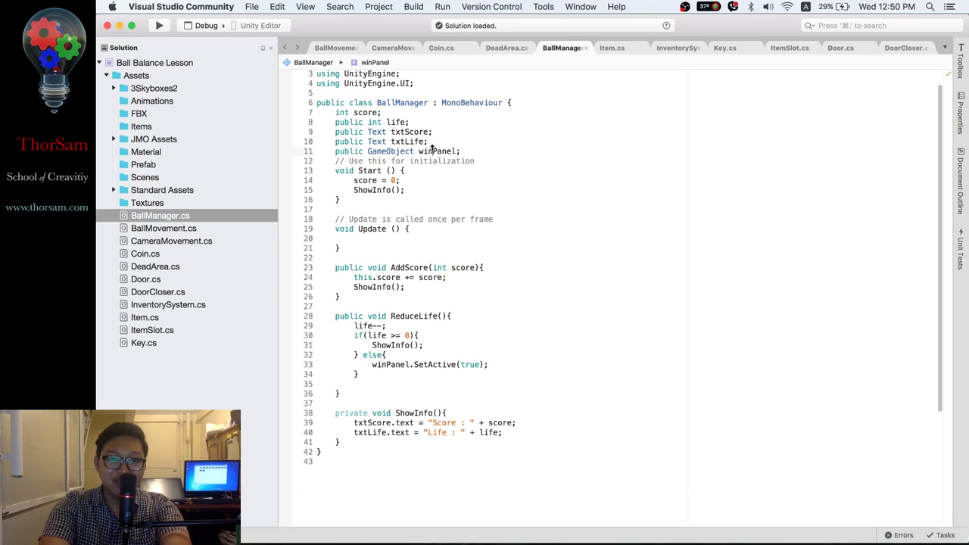
pyautogui.press('BackSpace')
pyautogui.press('BackSpace')
pyautogui.press('BackSpace')
pyautogui.write('lose')
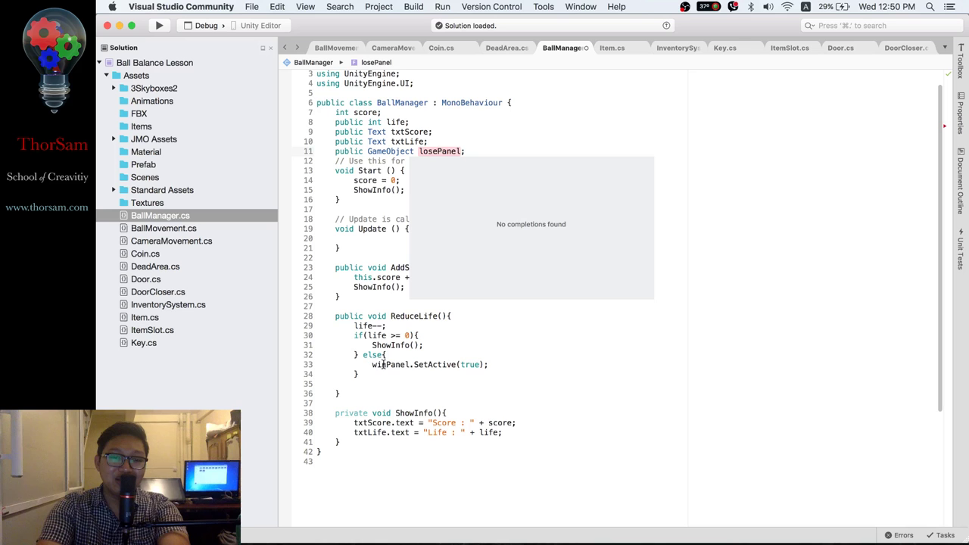
pyautogui.click(384, 364)
pyautogui.press('BackSpace')
pyautogui.press('BackSpace')
pyautogui.press('BackSpace')
pyautogui.write('lose')
pyautogui.click(444, 353)
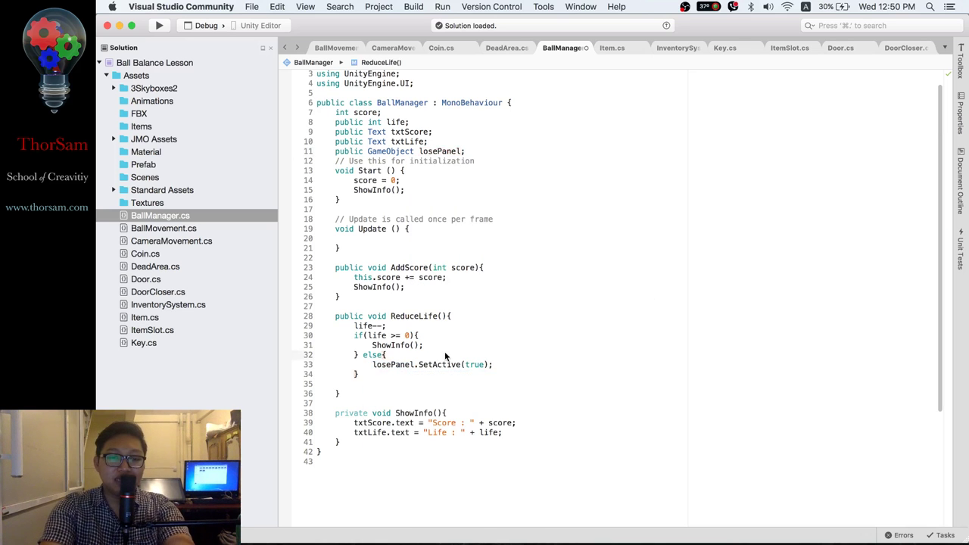
pyautogui.moveTo(812, 533)
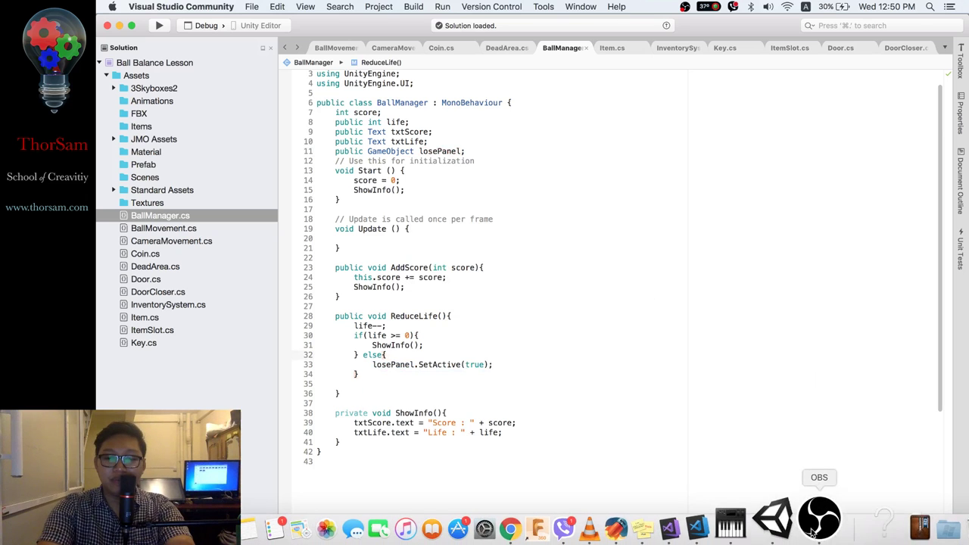
pyautogui.click(772, 518)
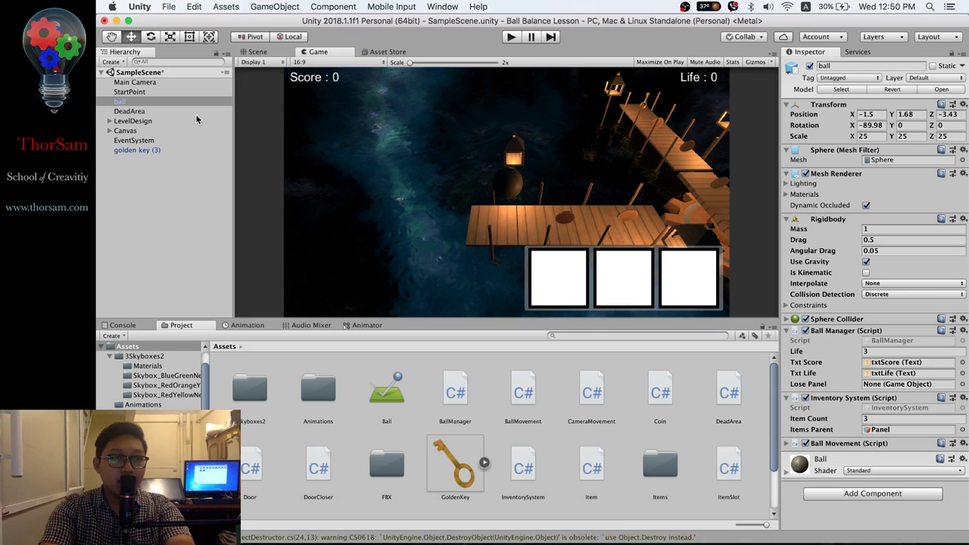
# - Assign Canvas's LosePanel to the ball's Ball Manager Lose Panel field and start a play test
pyautogui.click(110, 130)
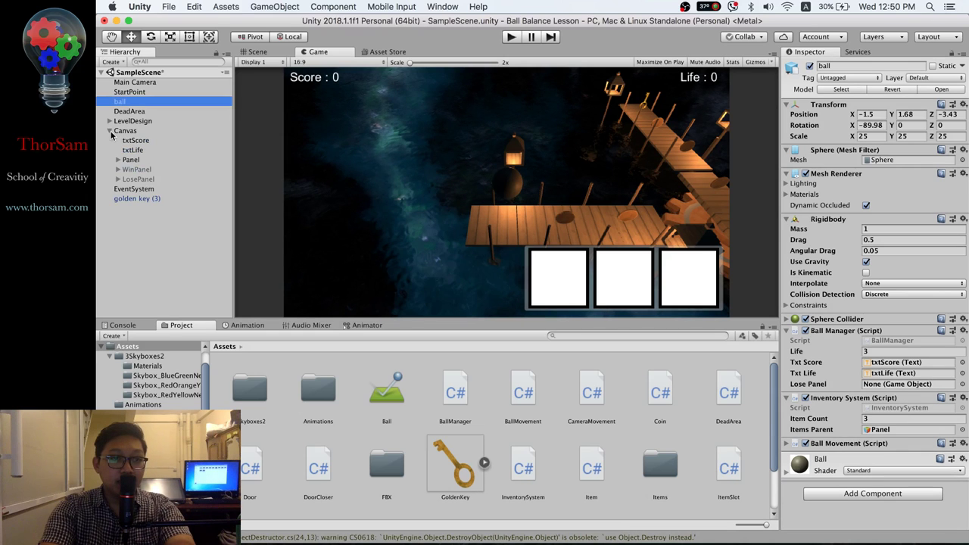
pyautogui.moveTo(134, 180); pyautogui.dragTo(882, 386)
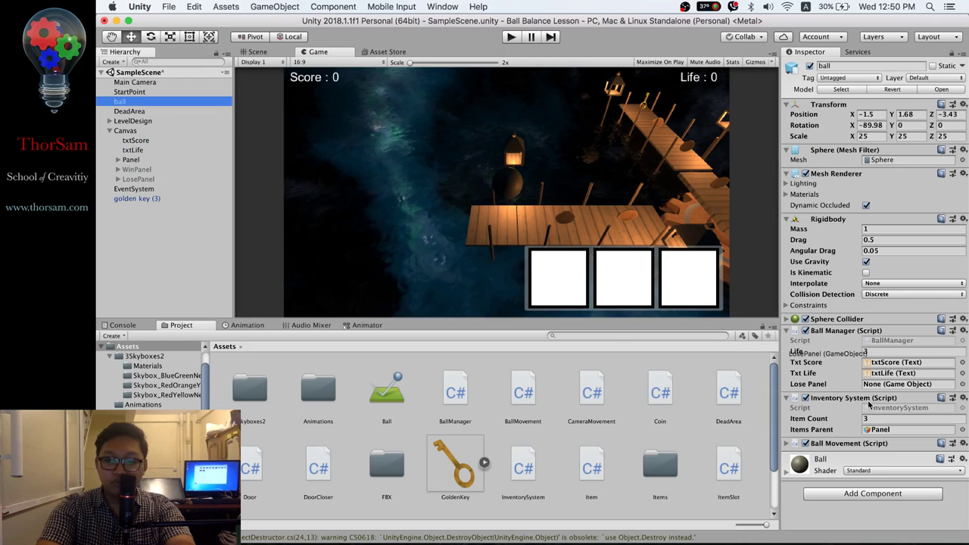
pyautogui.moveTo(882, 386); pyautogui.dragTo(882, 386)
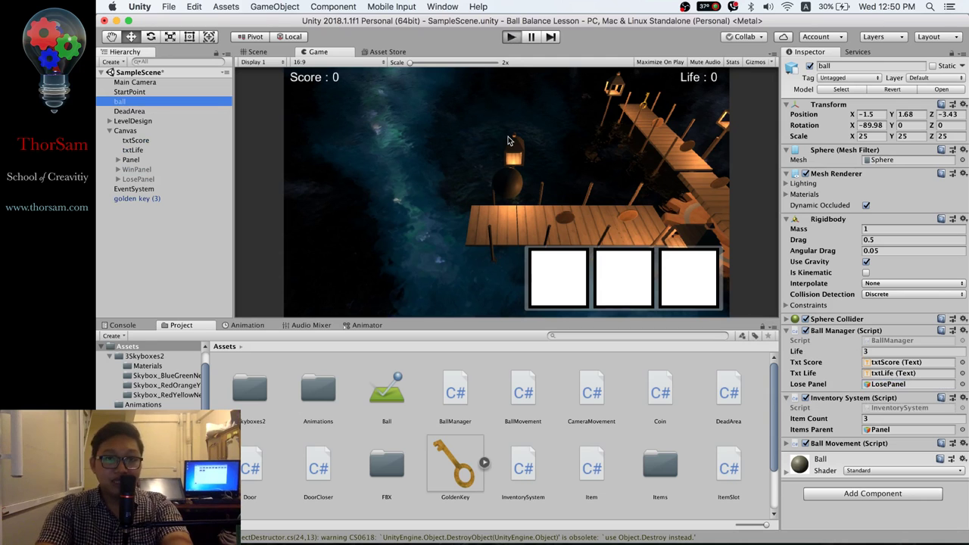
pyautogui.press('super+p')
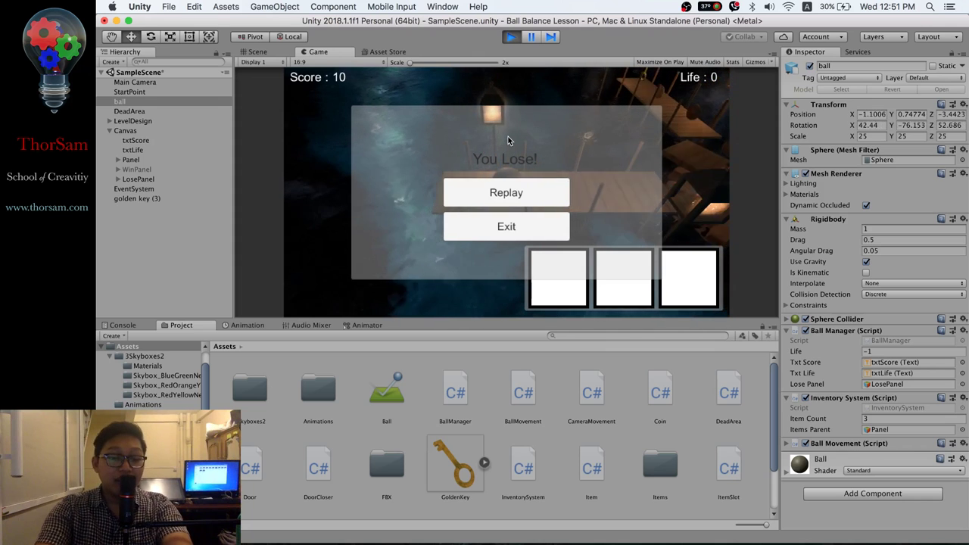
pyautogui.click(512, 37)
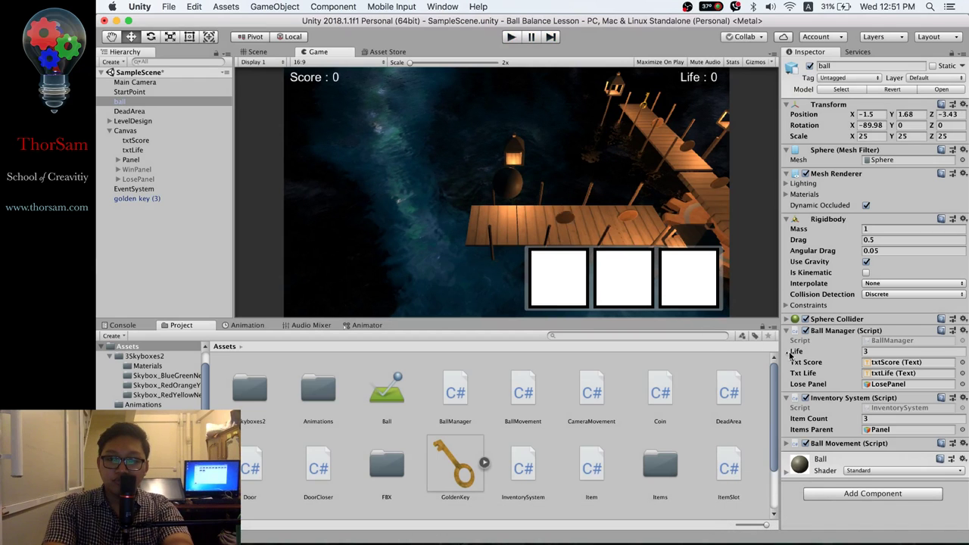
pyautogui.moveTo(697, 539)
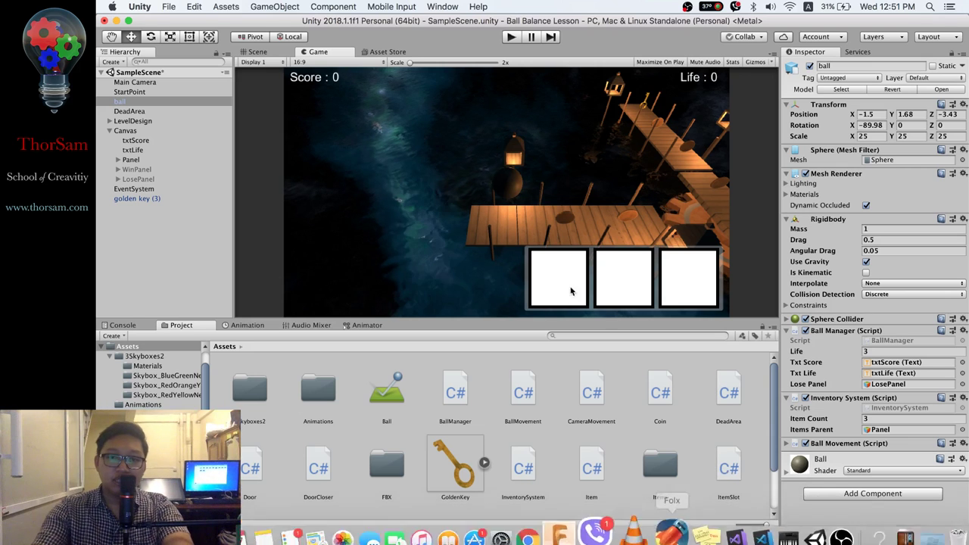
# - Switch to the Scene view and frame golden coin (7) on the bridge
pyautogui.click(257, 52)
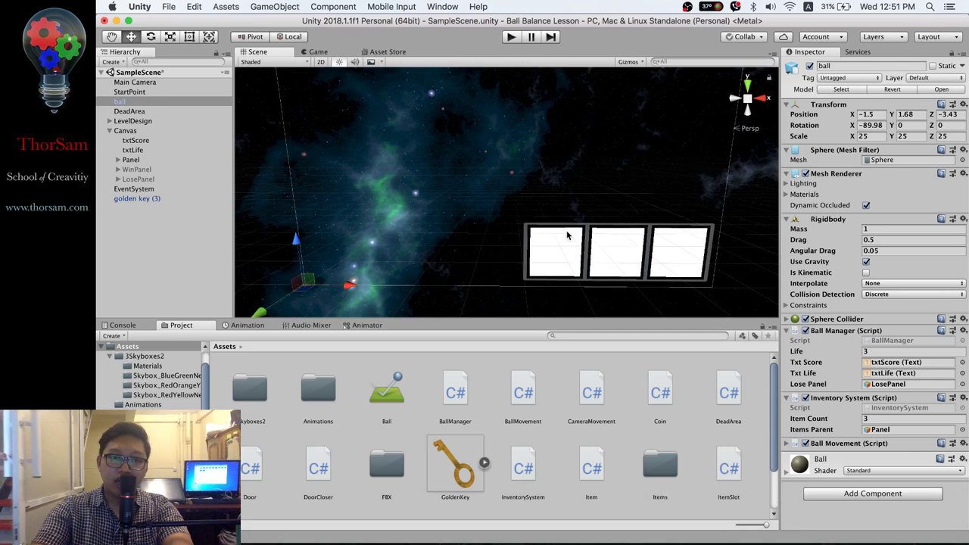
pyautogui.click(109, 121)
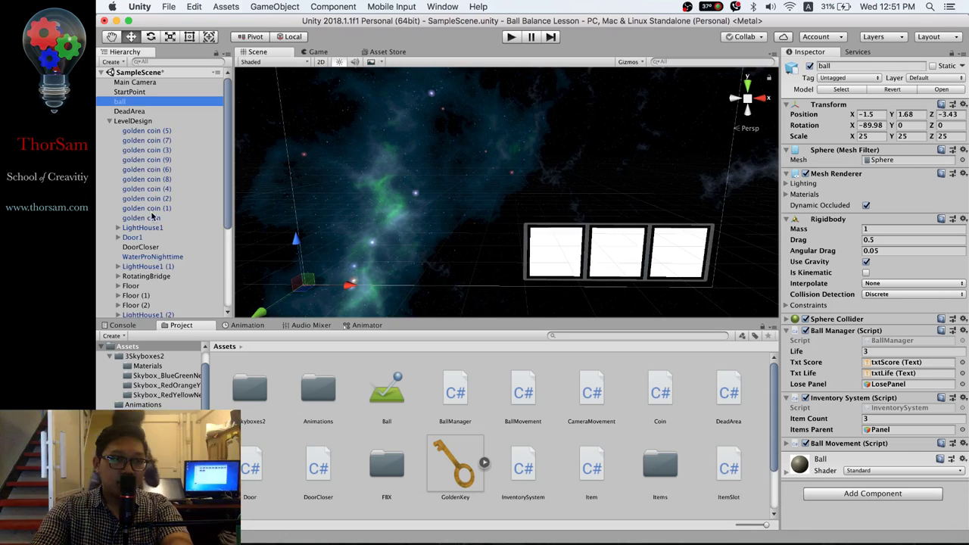
pyautogui.click(156, 141)
pyautogui.doubleClick(156, 141)
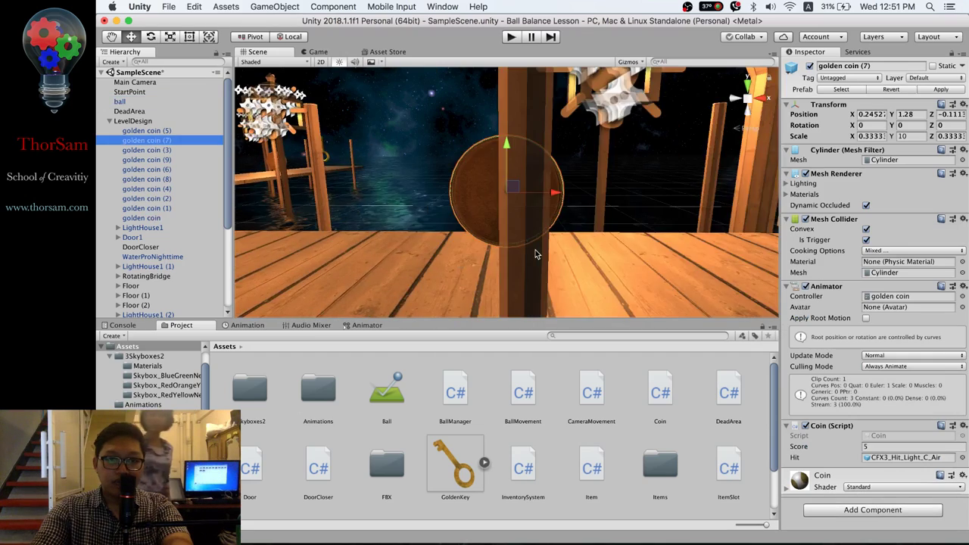
pyautogui.scroll(-5, 537, 251)
pyautogui.moveTo(557, 225); pyautogui.dragTo(635, 247, button='middle')
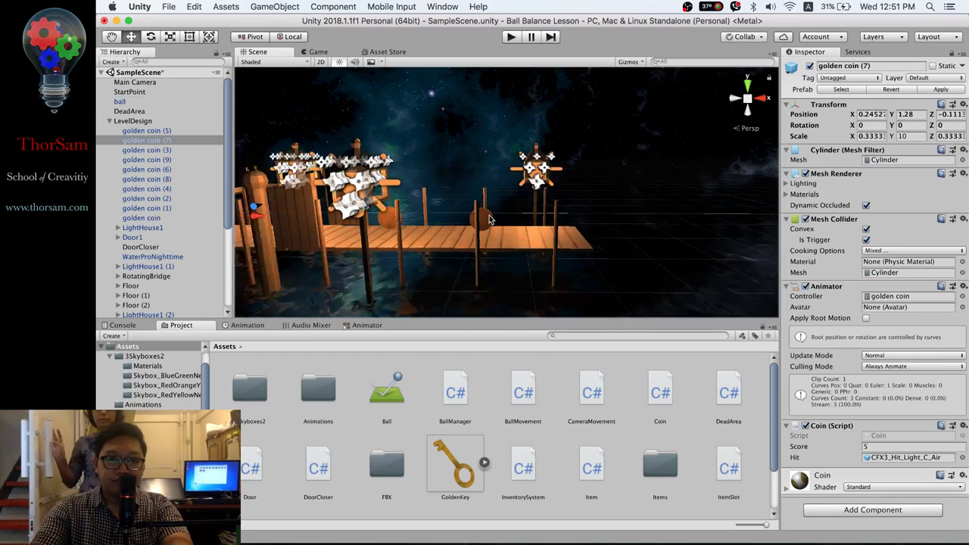
pyautogui.moveTo(636, 246)
pyautogui.keyDown('alt'); pyautogui.mouseDown()
pyautogui.moveTo(396, 290)
pyautogui.moveTo(507, 208)
pyautogui.mouseUp(); pyautogui.keyUp('alt')
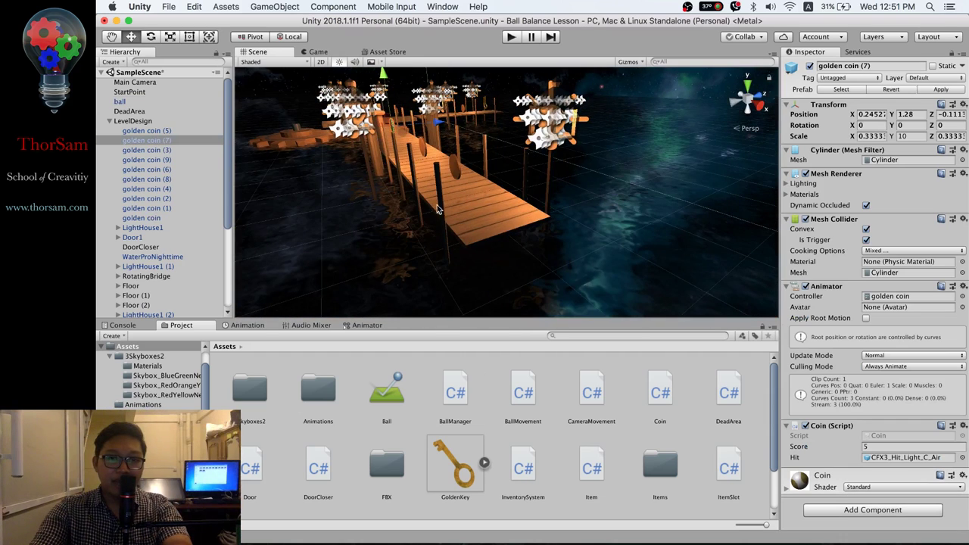
# - Look over golden coin (9) around the bridge, then collapse LevelDesign in the Hierarchy
pyautogui.click(457, 173)
pyautogui.moveTo(508, 244)
pyautogui.keyDown('alt'); pyautogui.mouseDown()
pyautogui.moveTo(522, 234)
pyautogui.moveTo(476, 223)
pyautogui.mouseUp(); pyautogui.keyUp('alt')
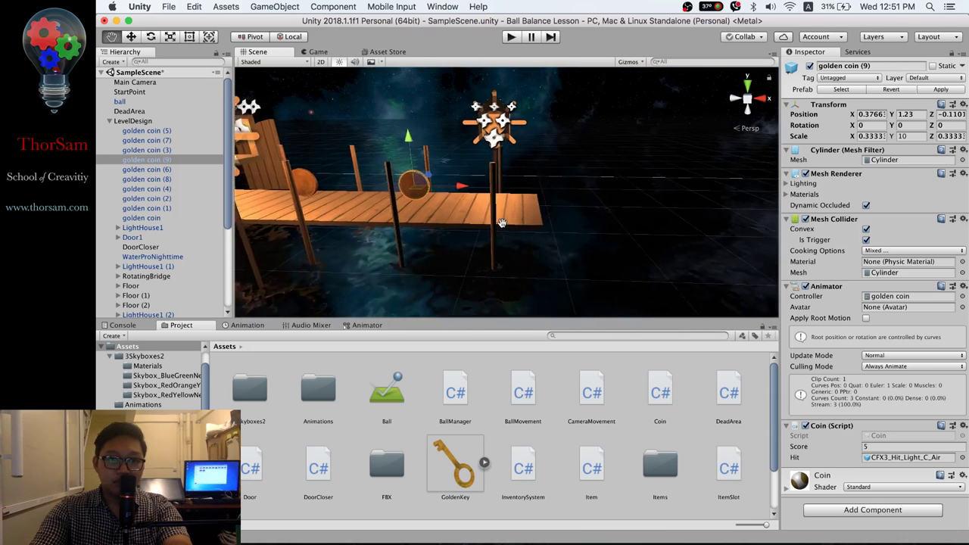
pyautogui.scroll(-3, 475, 223)
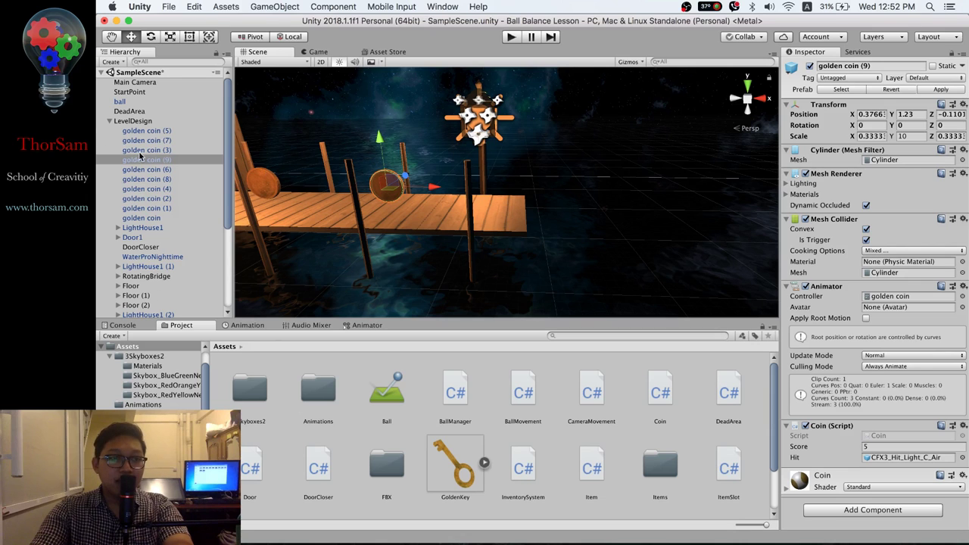
pyautogui.click(111, 121)
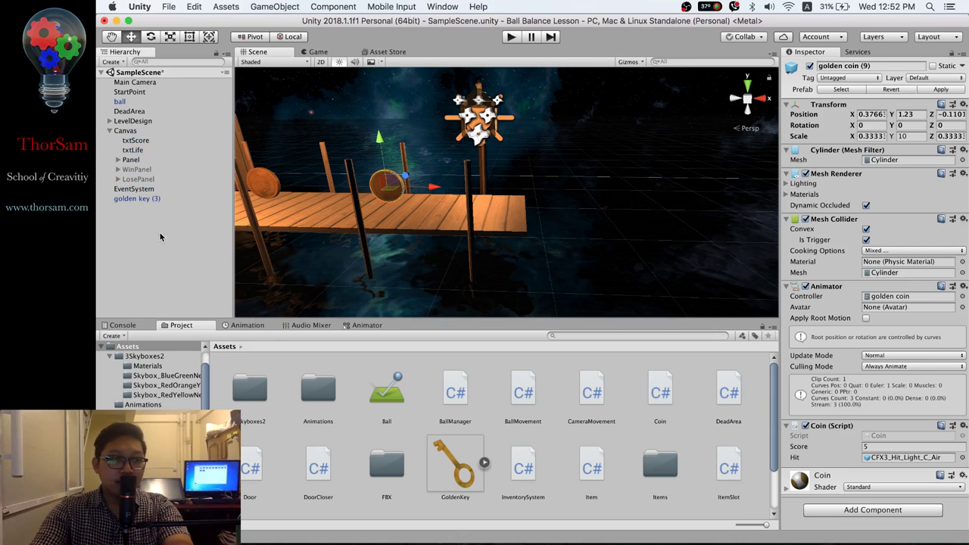
pyautogui.rightClick(128, 230)
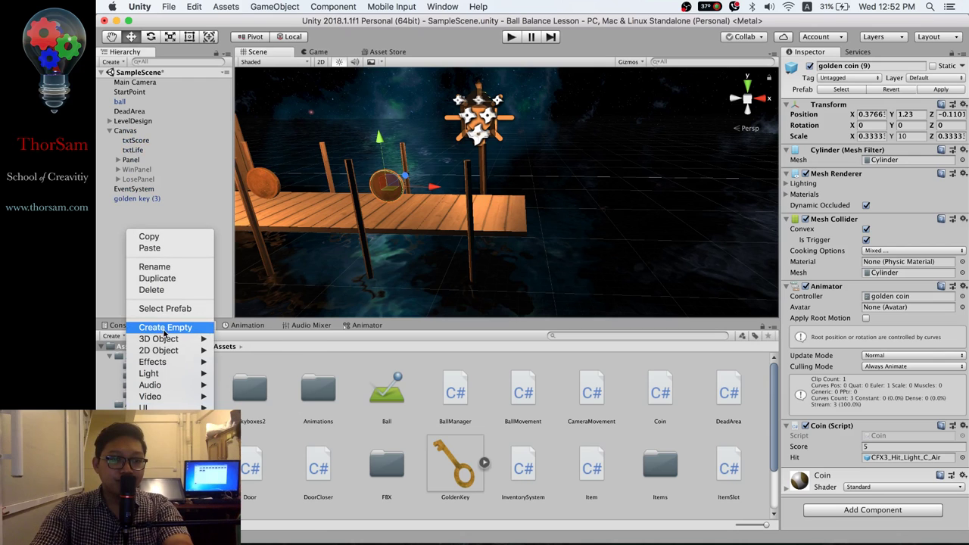
# - Create an empty object from golden coin (9) and move it to the hierarchy root
pyautogui.click(109, 122)
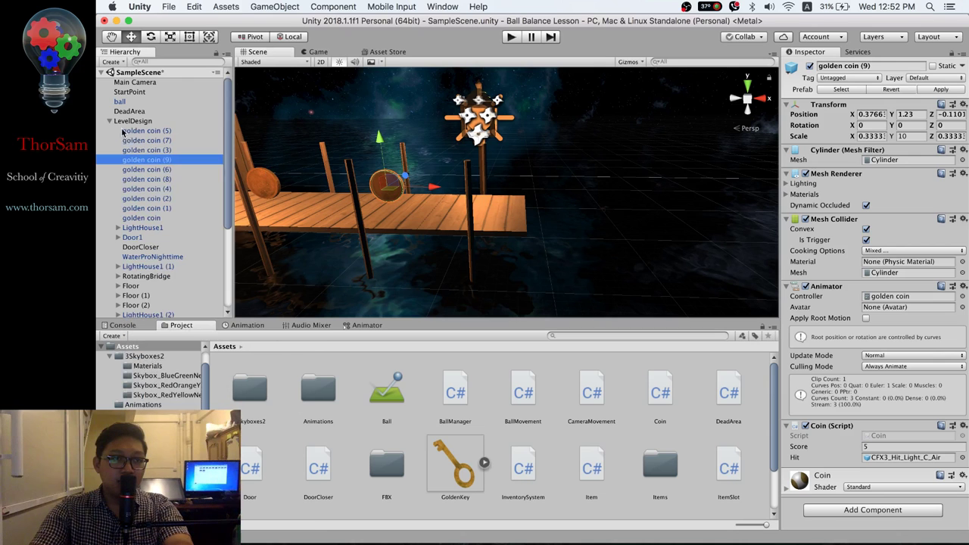
pyautogui.rightClick(159, 162)
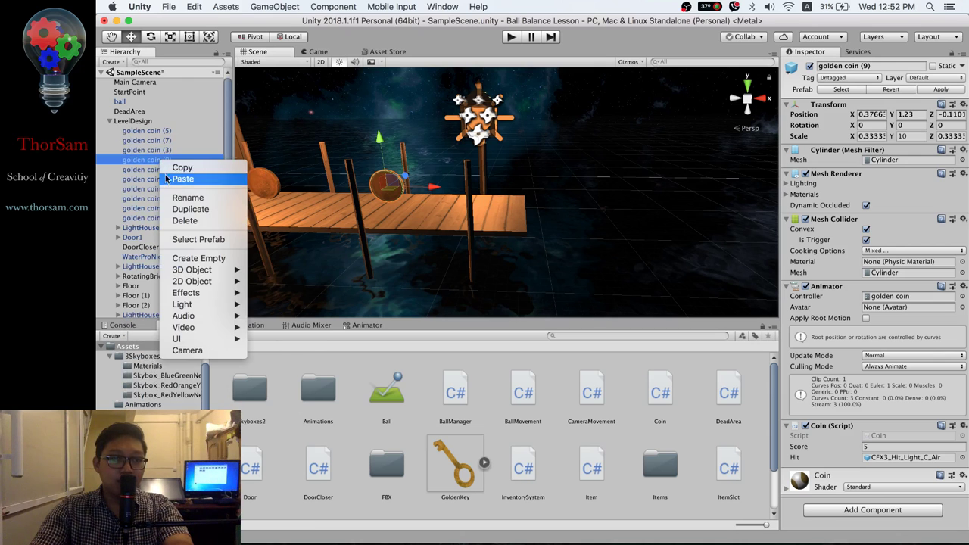
pyautogui.click(182, 259)
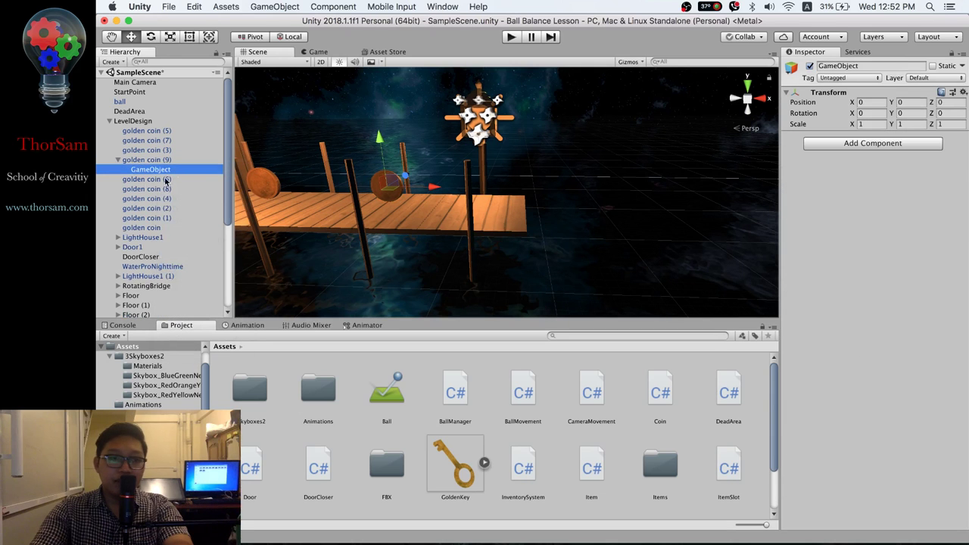
pyautogui.moveTo(140, 175); pyautogui.dragTo(137, 117)
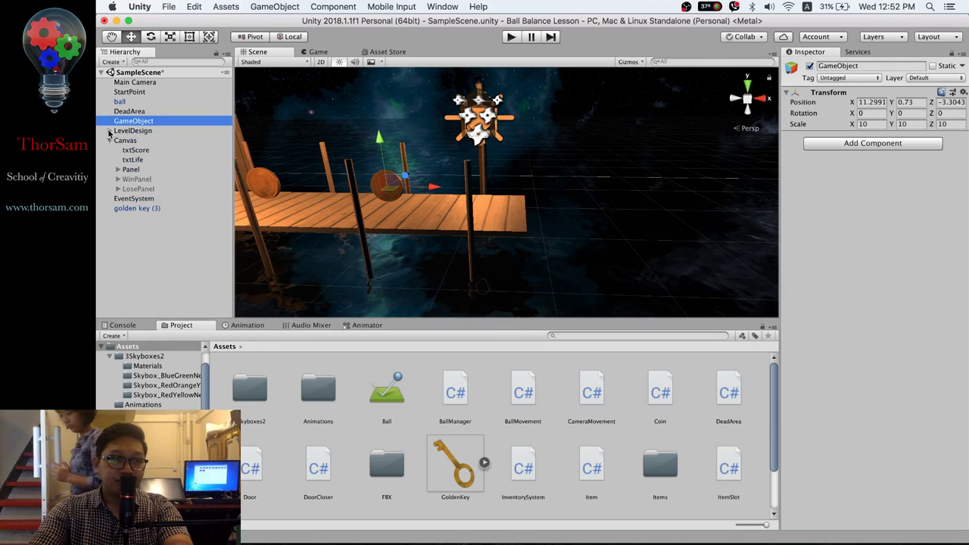
# - Rename the new object 'WinArea' and slide it right along the bridge
pyautogui.click(139, 121)
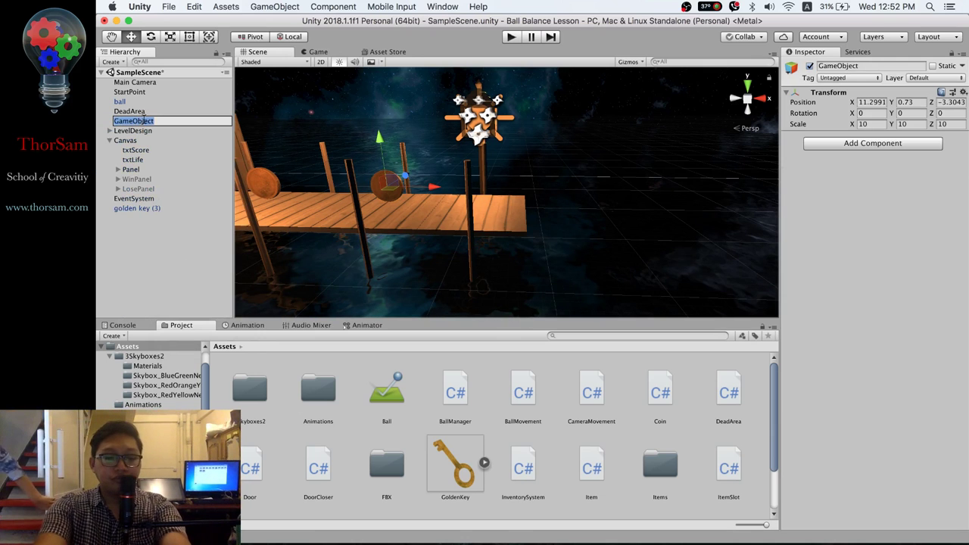
pyautogui.write('WinArea')
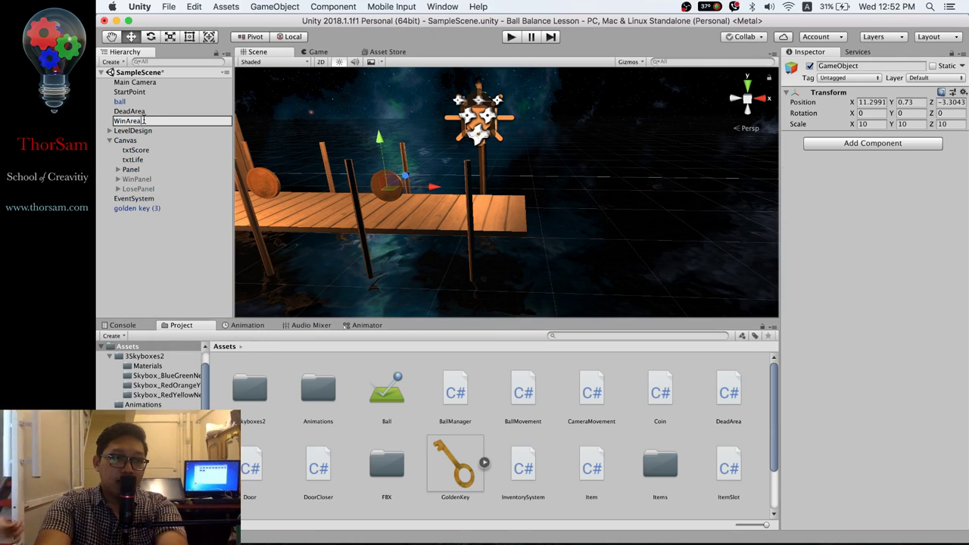
pyautogui.press('Return')
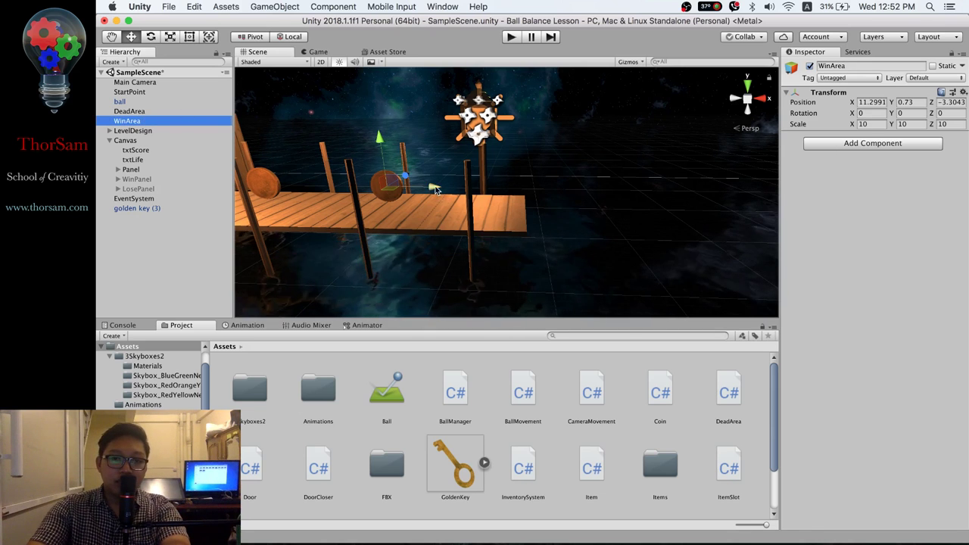
pyautogui.moveTo(433, 187); pyautogui.dragTo(527, 187)
# - Add a Box Collider component to WinArea
pyautogui.click(875, 145)
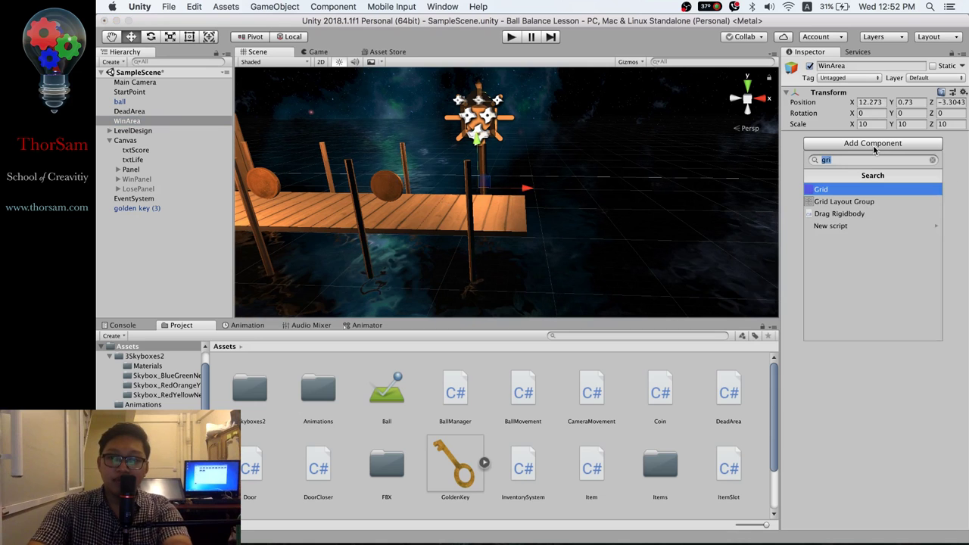
pyautogui.write('box')
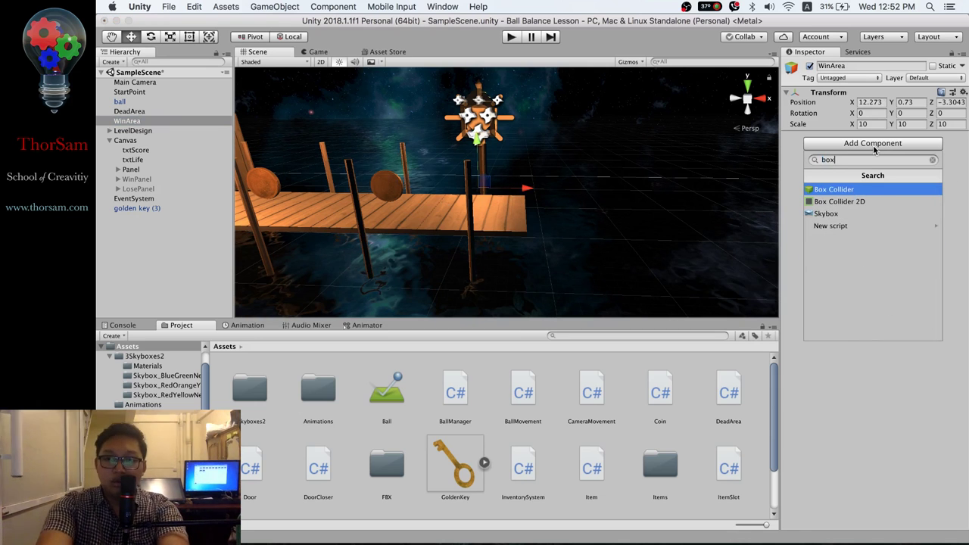
pyautogui.press('Return')
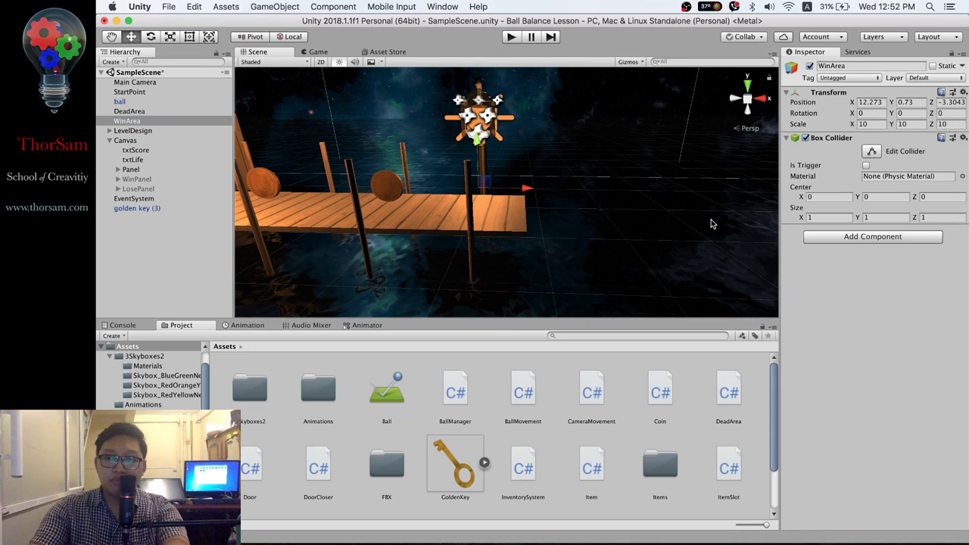
pyautogui.scroll(-3, 711, 223)
pyautogui.scroll(-3, 712, 223)
pyautogui.scroll(-3, 711, 224)
pyautogui.scroll(-2, 712, 223)
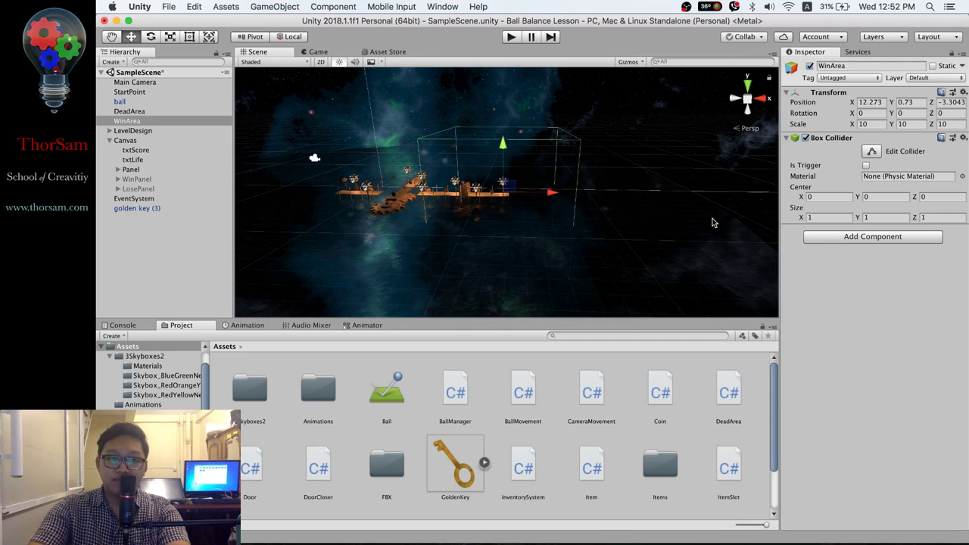
pyautogui.keyDown('alt'); pyautogui.moveTo(712, 222); pyautogui.dragTo(767, 189); pyautogui.keyUp('alt')
pyautogui.click(872, 152)
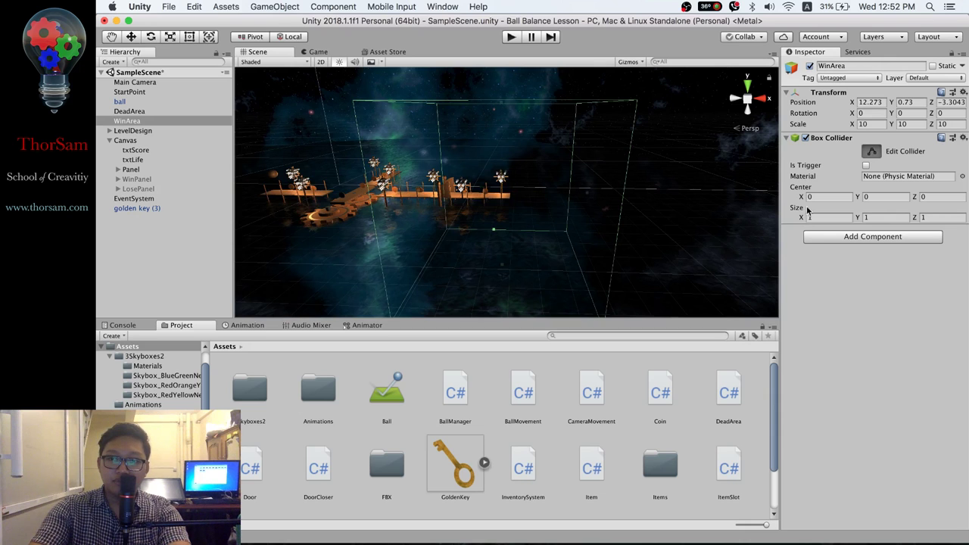
pyautogui.click(871, 152)
# - Set WinArea's scale to 1 on X, Y and Z
pyautogui.click(870, 124)
pyautogui.write('1')
pyautogui.press('Tab')
pyautogui.write('1')
pyautogui.press('Tab')
pyautogui.write('1')
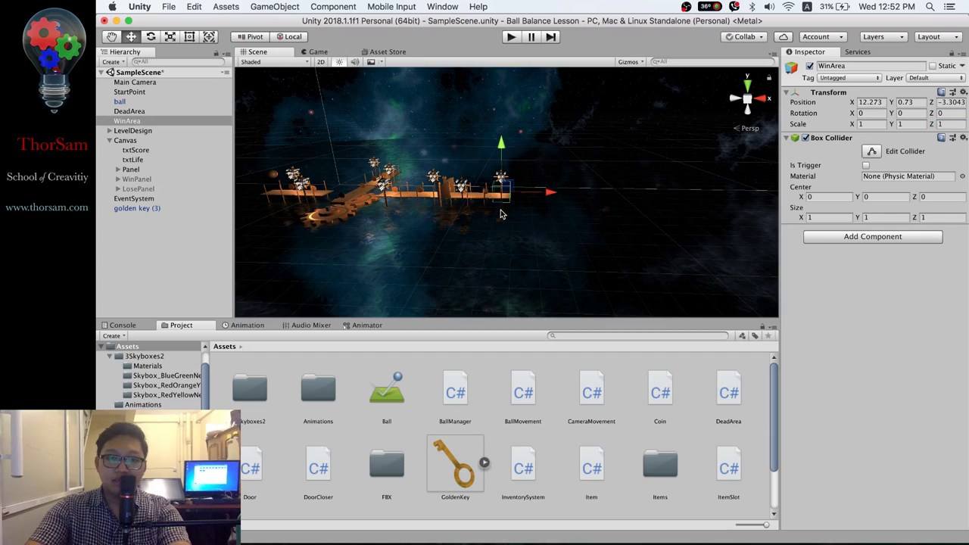
pyautogui.write('f')
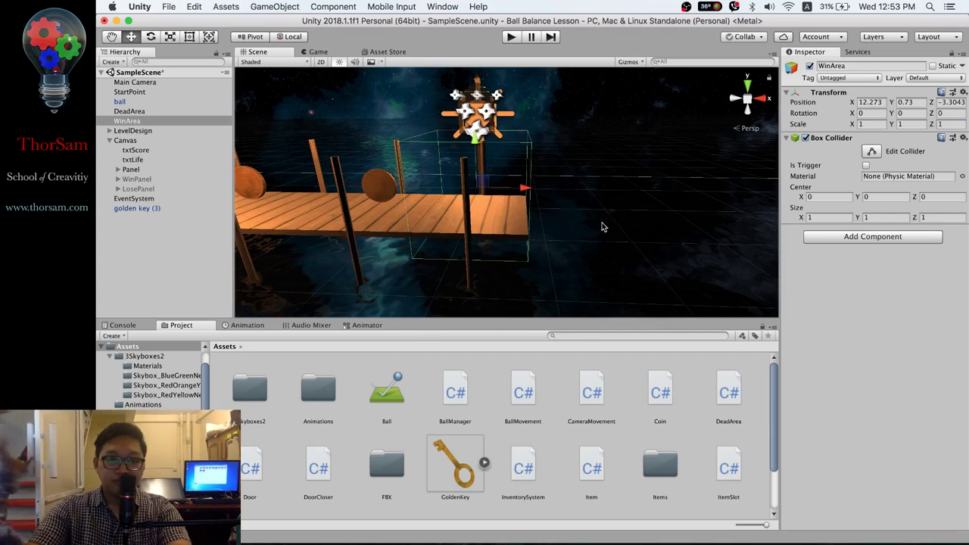
# - Raise WinArea slightly above the bridge's far end
pyautogui.moveTo(603, 227)
pyautogui.keyDown('alt'); pyautogui.mouseDown()
pyautogui.moveTo(647, 218)
pyautogui.moveTo(418, 240)
pyautogui.mouseUp(); pyautogui.keyUp('alt')
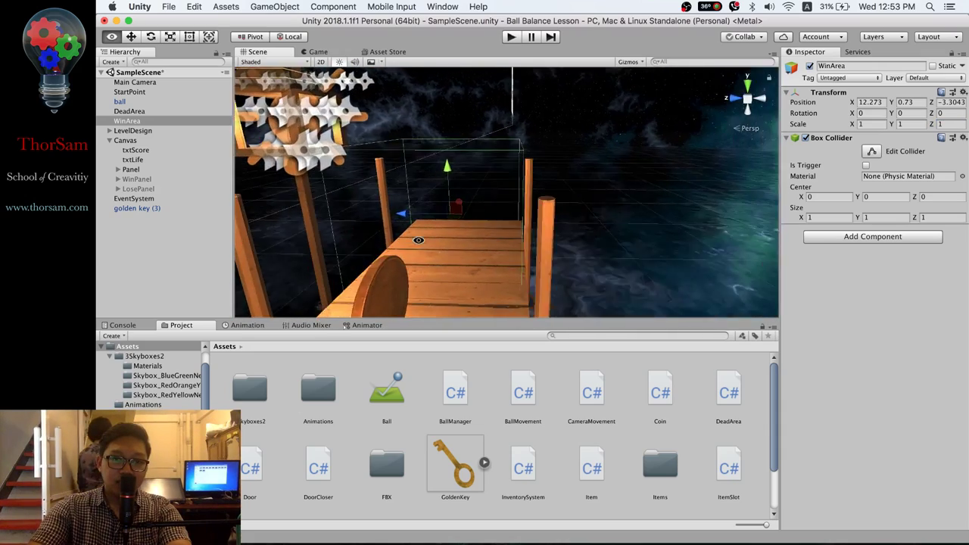
pyautogui.moveTo(418, 240)
pyautogui.keyDown('alt'); pyautogui.mouseDown()
pyautogui.moveTo(402, 216)
pyautogui.moveTo(421, 220)
pyautogui.moveTo(417, 242)
pyautogui.moveTo(457, 163)
pyautogui.mouseUp(); pyautogui.keyUp('alt')
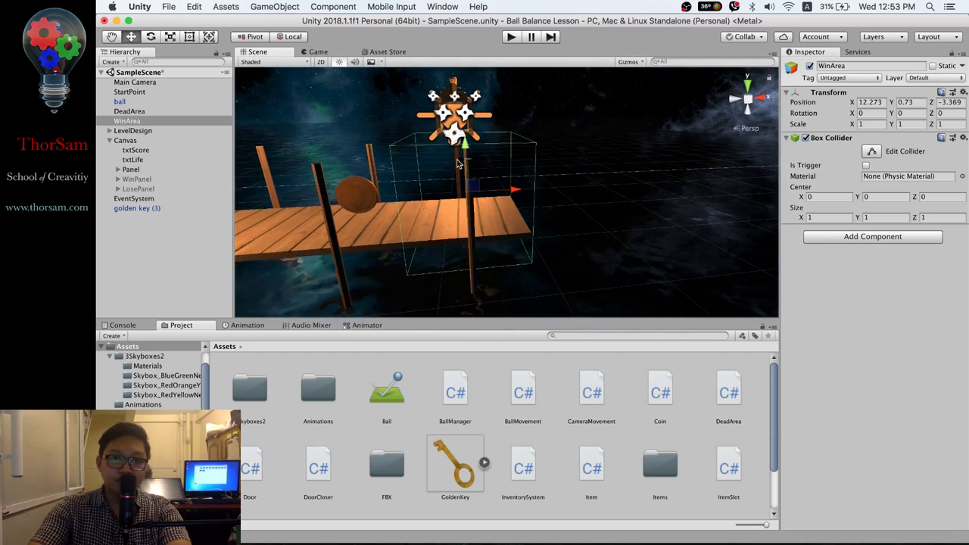
pyautogui.moveTo(456, 162); pyautogui.dragTo(456, 144)
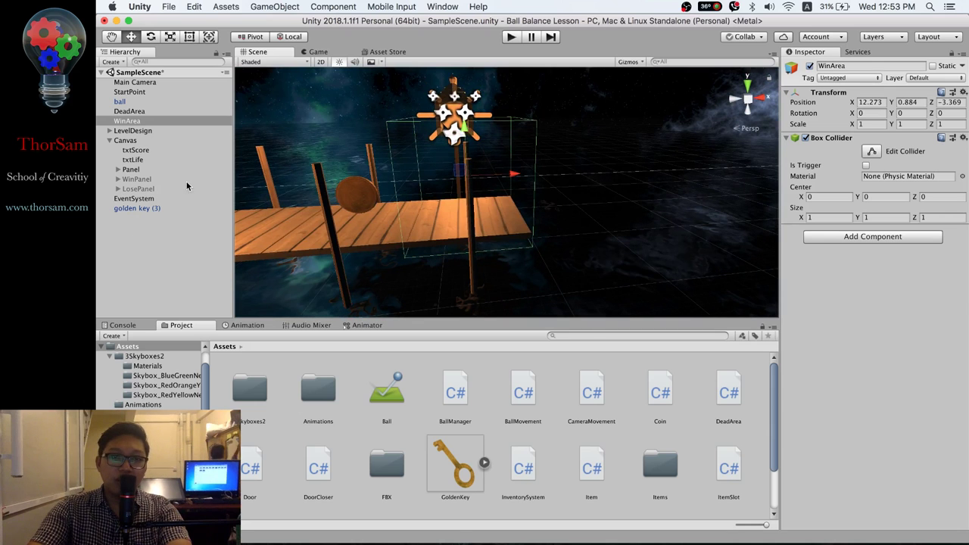
# - Make WinArea's Box Collider a trigger, attach a new 'WinArea' script, and open it for editing
pyautogui.click(865, 165)
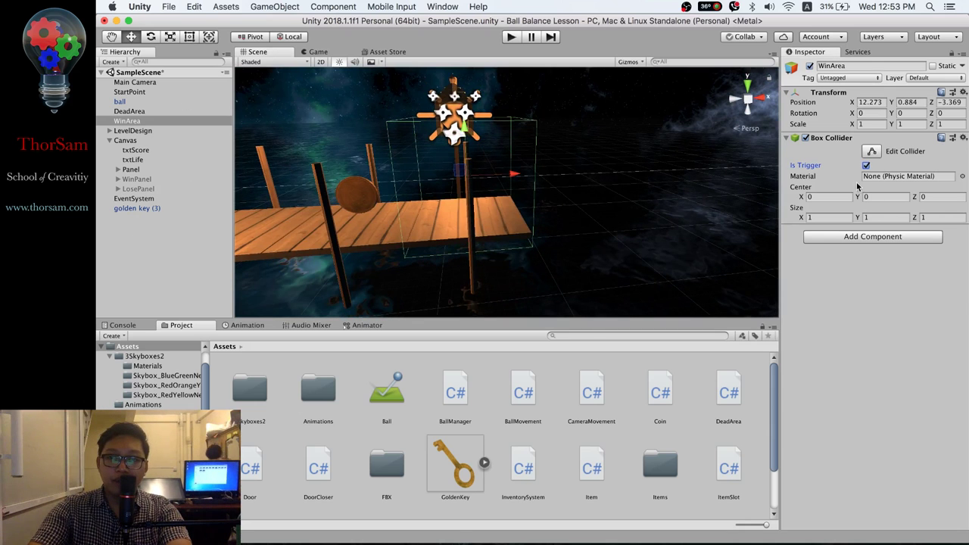
pyautogui.click(873, 238)
pyautogui.write('Win')
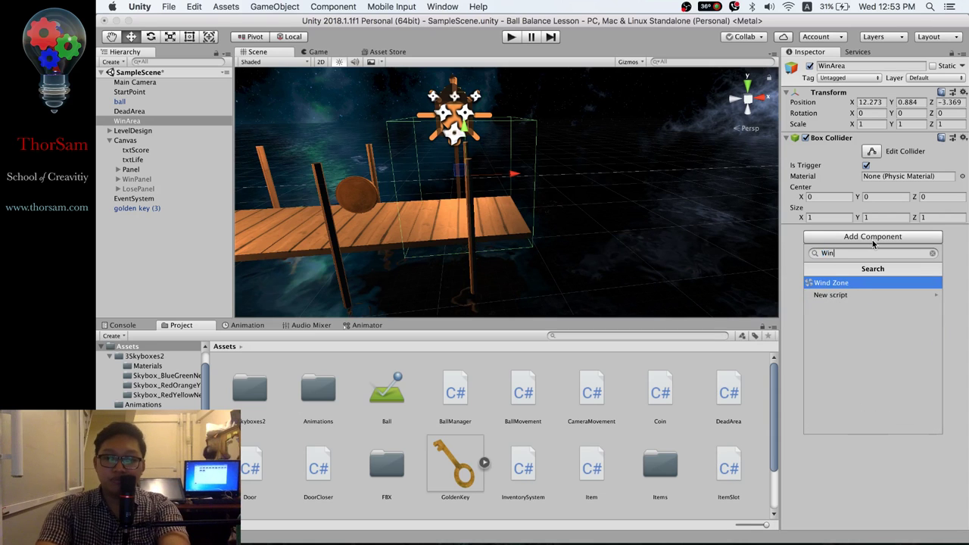
pyautogui.press('Down')
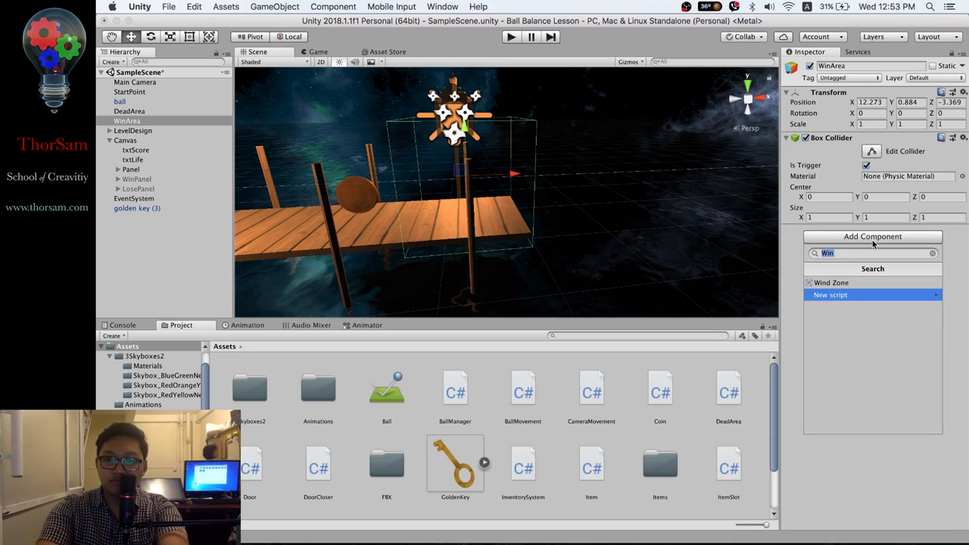
pyautogui.press('Return')
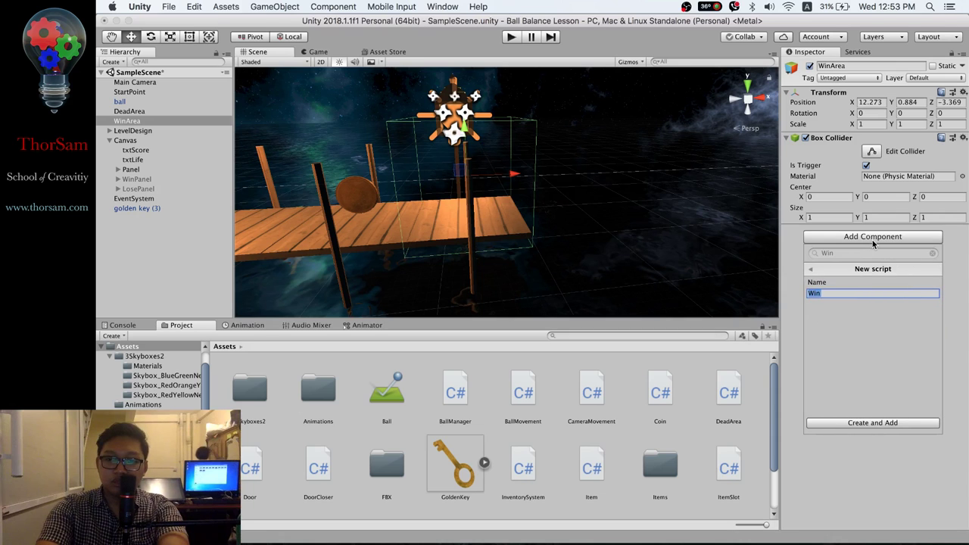
pyautogui.press('Right')
pyautogui.write('Area')
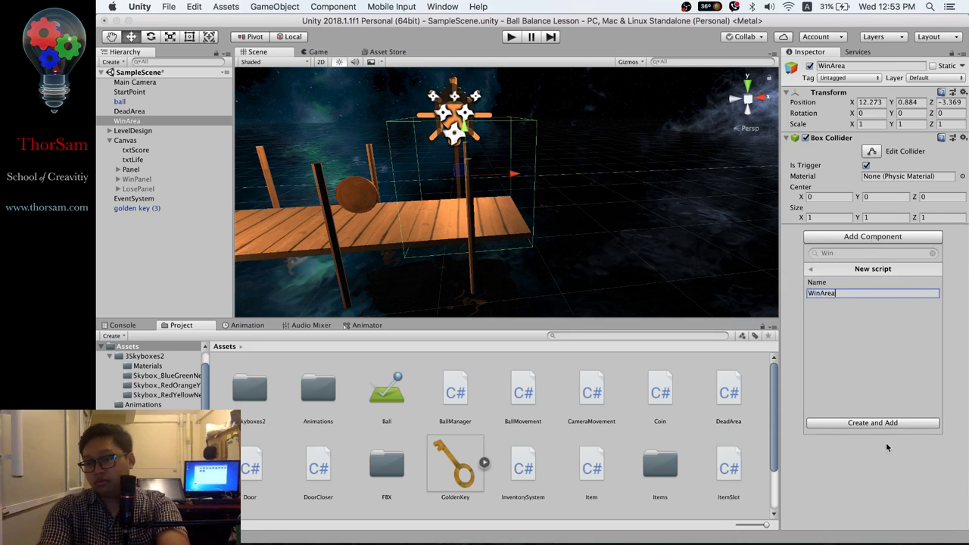
pyautogui.click(883, 424)
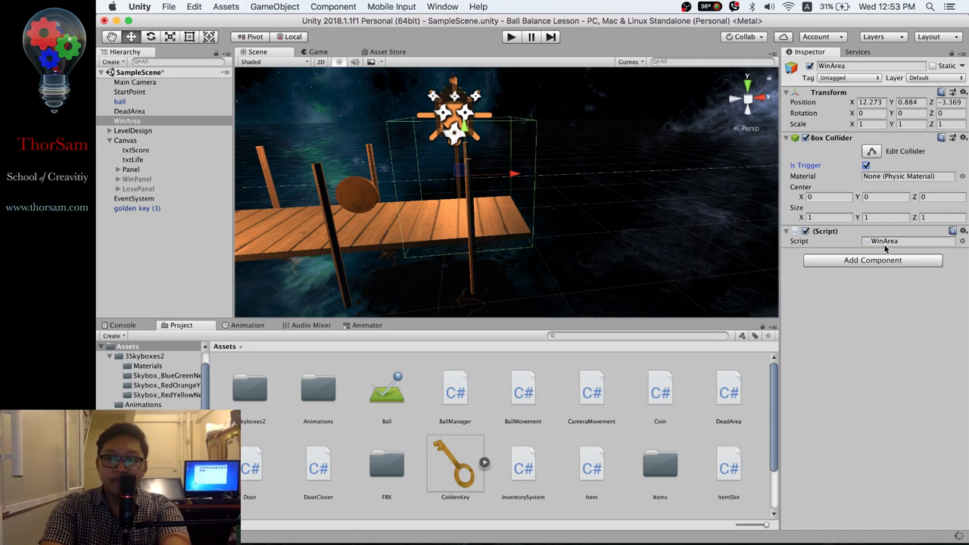
pyautogui.doubleClick(891, 242)
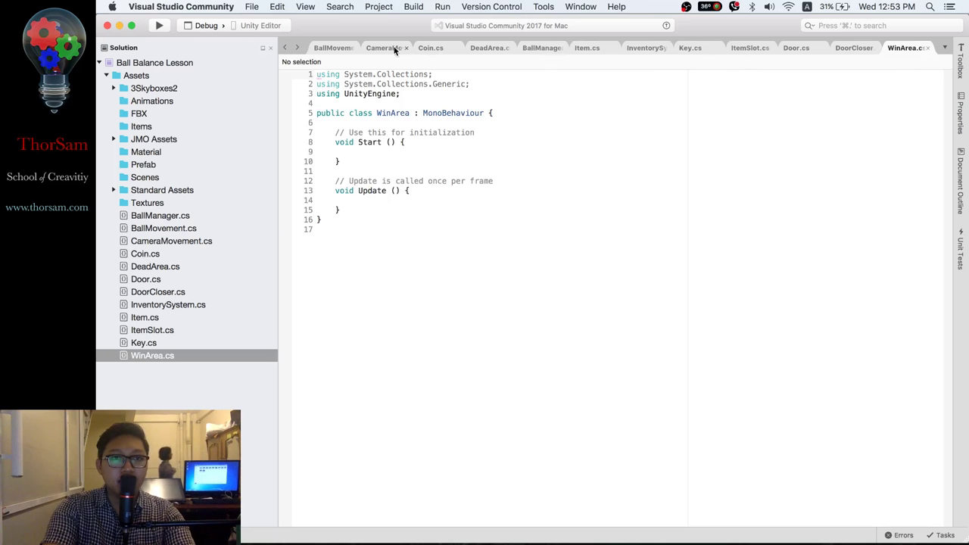
# - Copy Coin.cs's OnTriggerEnter method into WinArea.cs and remove the coin-specific lines
pyautogui.click(430, 47)
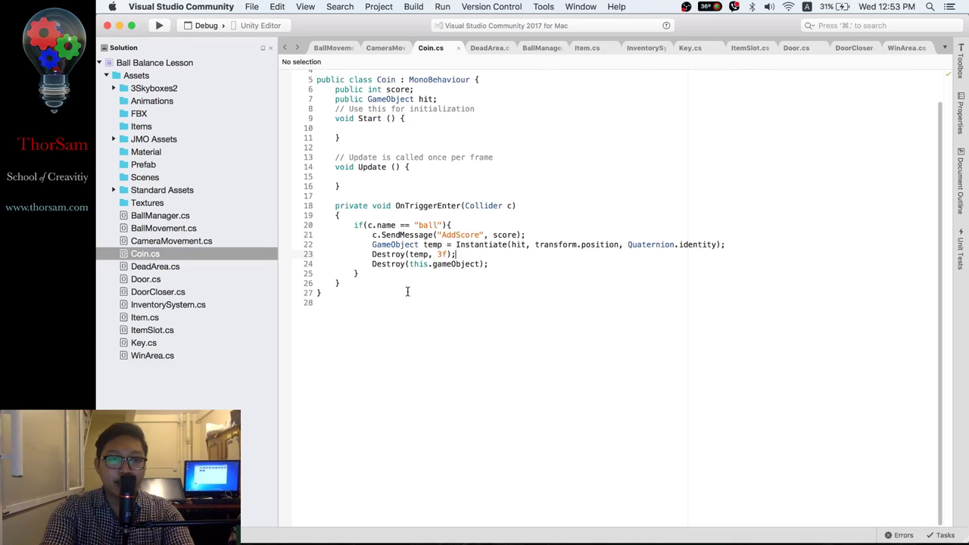
pyautogui.moveTo(342, 284); pyautogui.dragTo(336, 208)
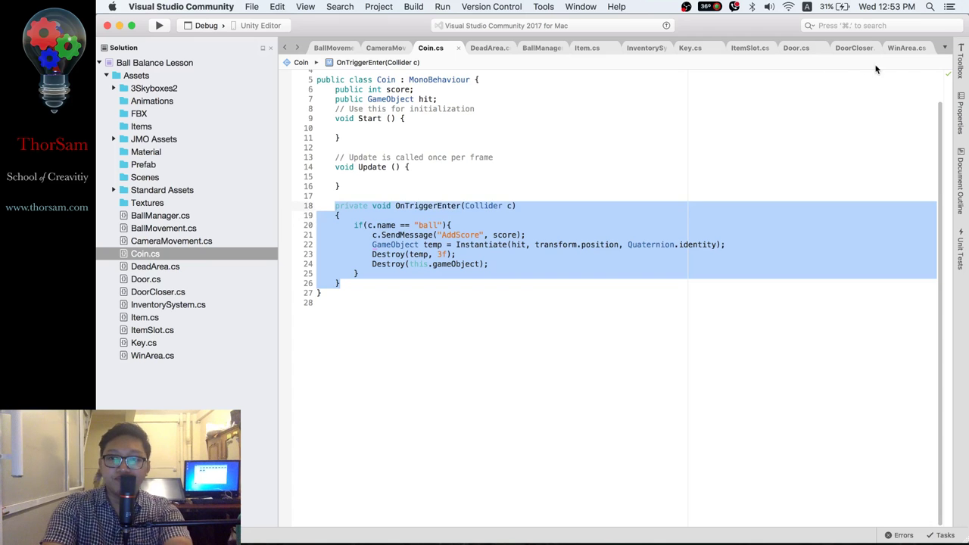
pyautogui.click(902, 47)
pyautogui.click(396, 212)
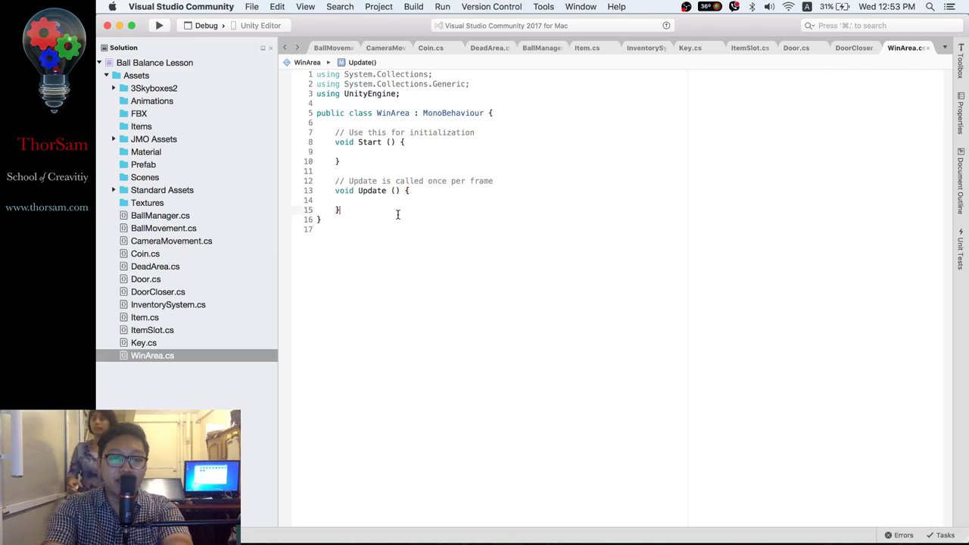
pyautogui.press('Return')
pyautogui.write('private void OnTriggerEnter(Collider c)     {         if (c.name == "ball")         {             c.SendMessage("AddScore", score);             GameObject temp = Instantiate(hit, transform.position, Quaternion.identity);             Destroy(temp, 3f);             Destroy(this.gameObject);         }     }')
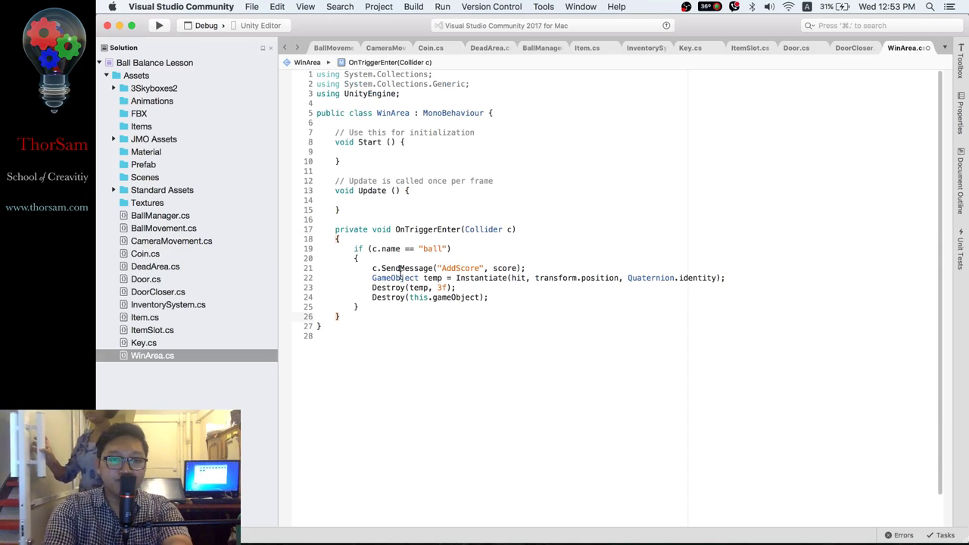
pyautogui.moveTo(488, 297); pyautogui.dragTo(368, 270)
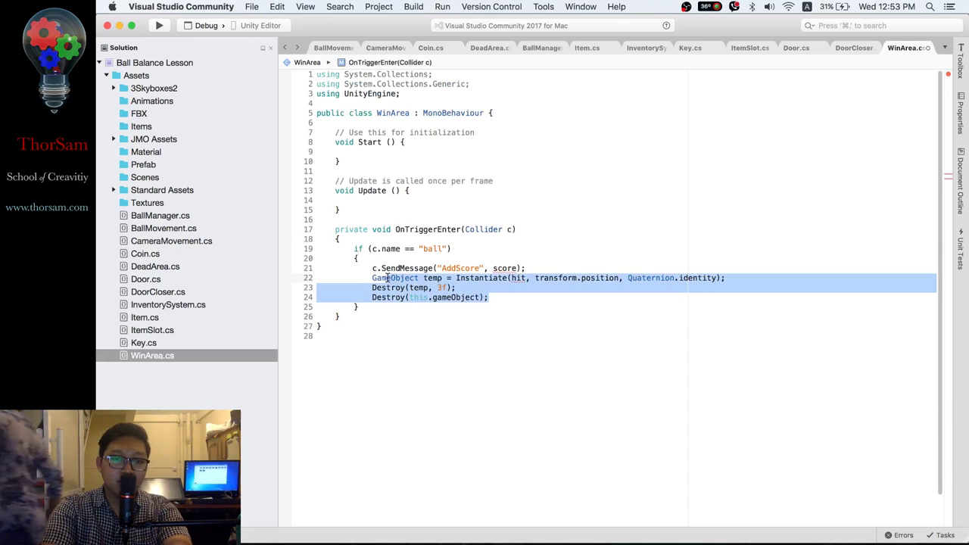
pyautogui.press('BackSpace')
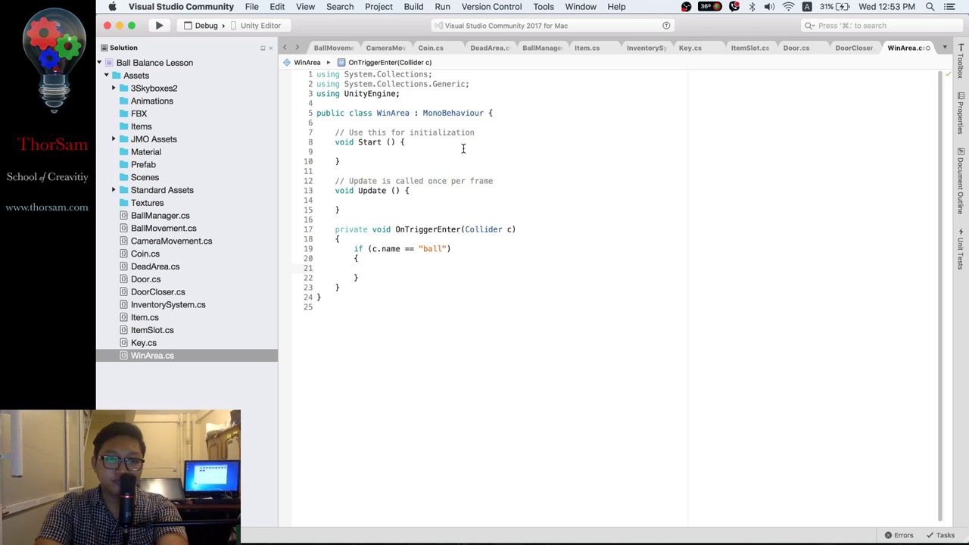
# - Declare 'public GameObject winPanel;' and call winPanel.SetActive(true) inside the ball check
pyautogui.click(502, 113)
pyautogui.press('Return')
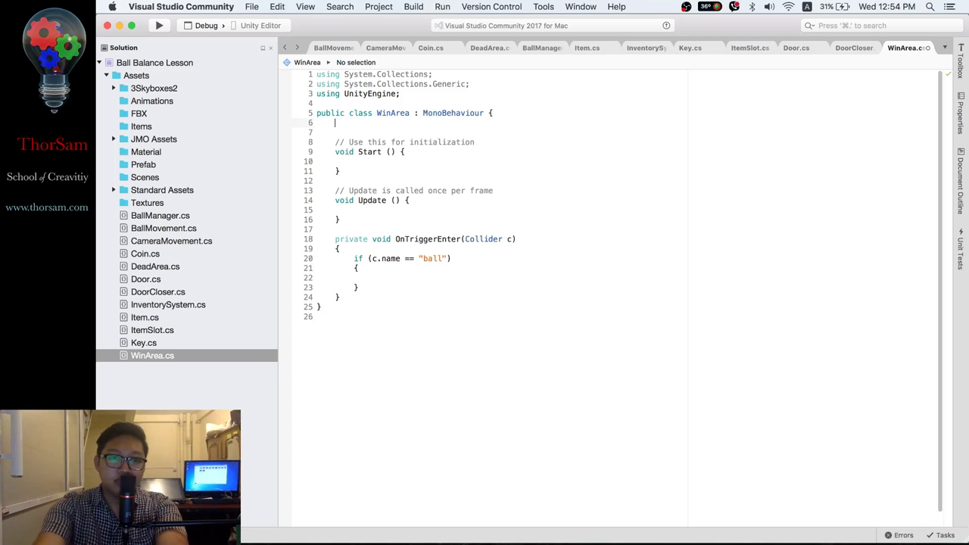
pyautogui.write('public Ga')
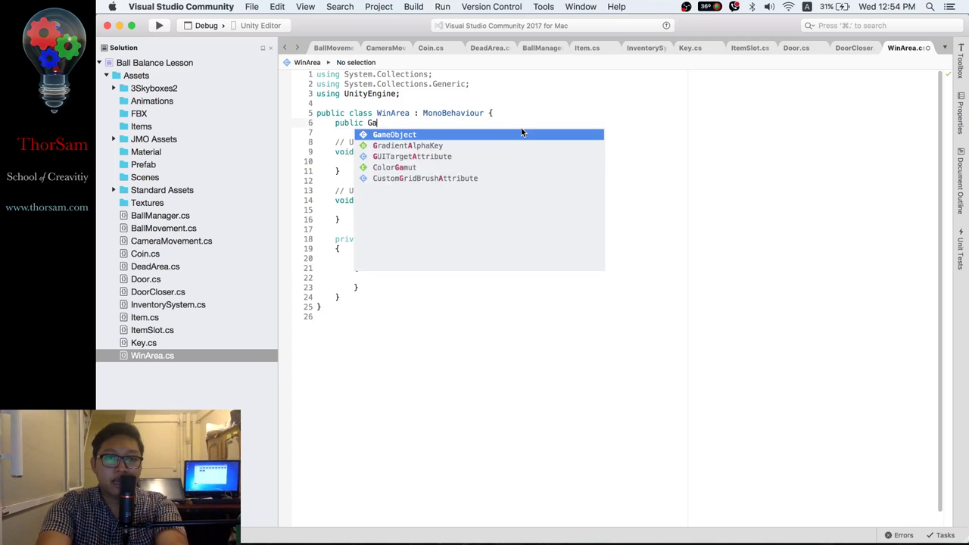
pyautogui.write('me')
pyautogui.press('Tab')
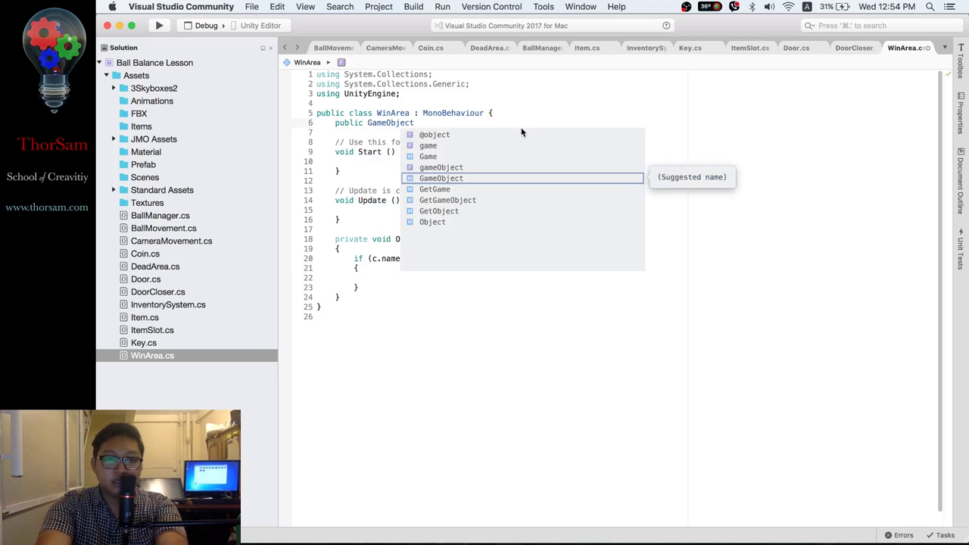
pyautogui.write('winPanel')
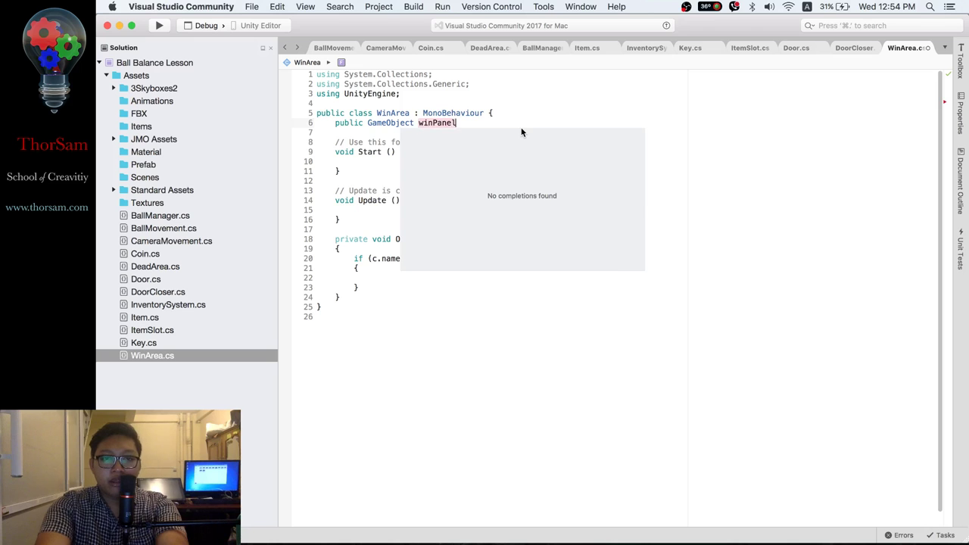
pyautogui.write(';')
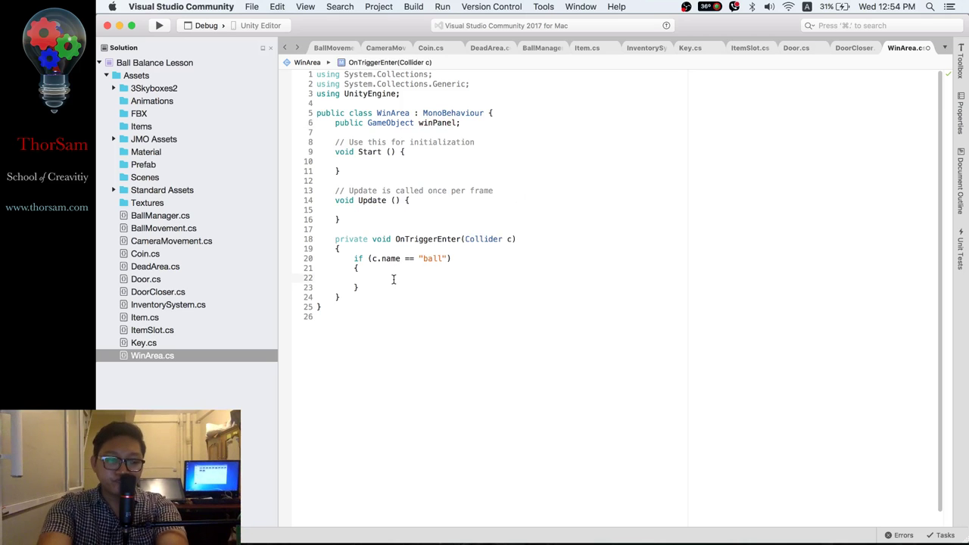
pyautogui.write('win')
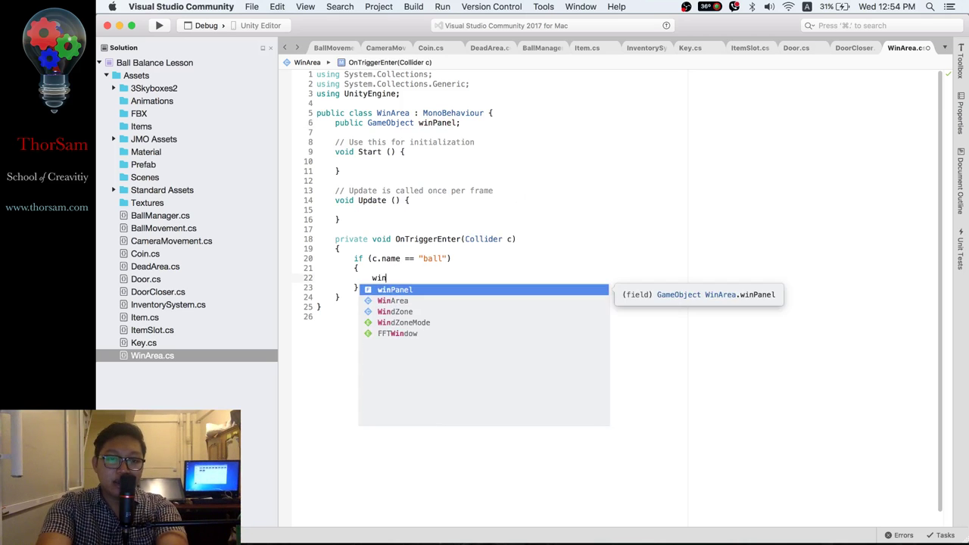
pyautogui.press('Return')
pyautogui.write('.')
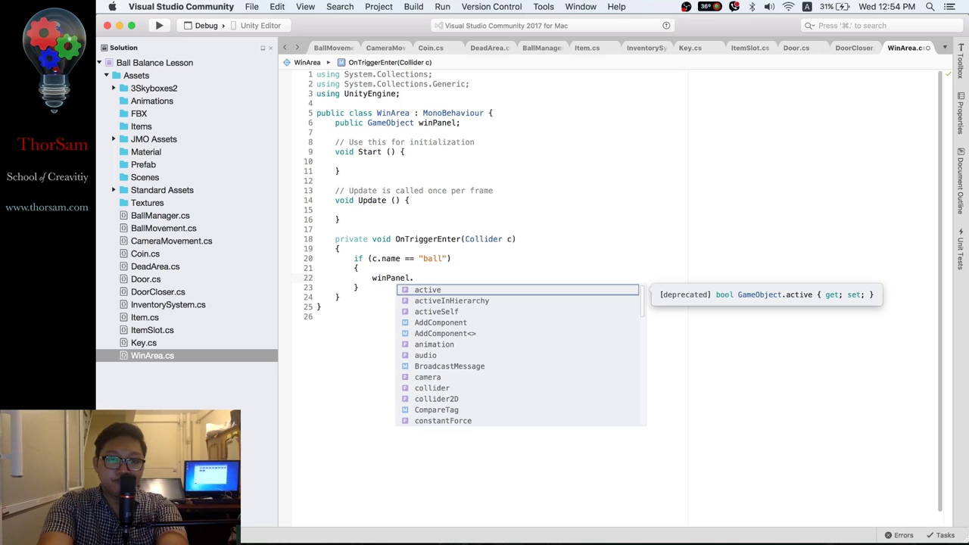
pyautogui.write('set')
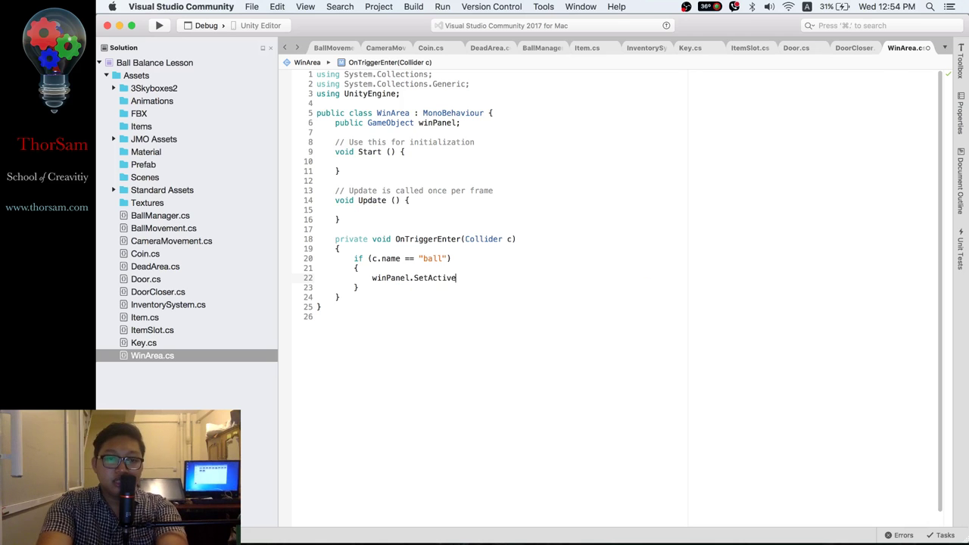
pyautogui.write('(tru')
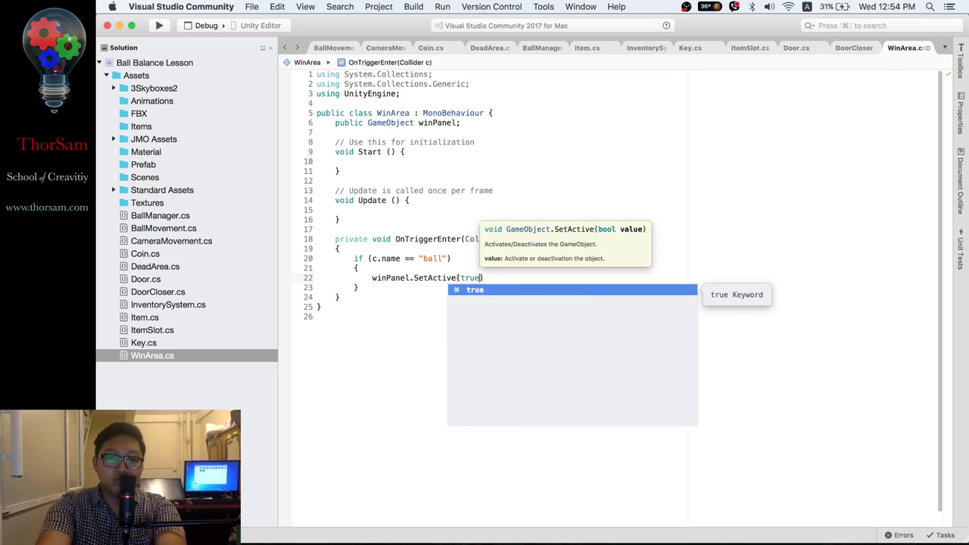
pyautogui.write('e)')
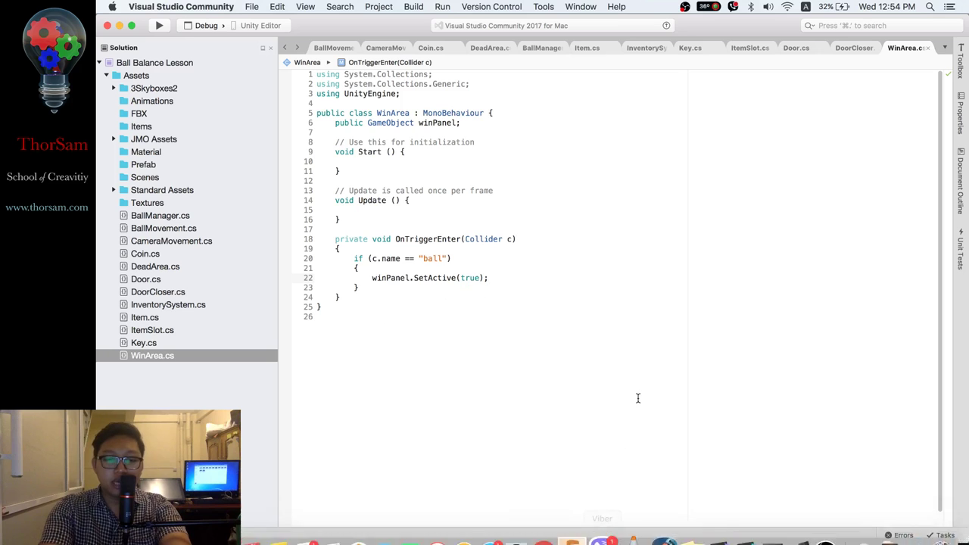
# - Back in Unity, link the WinPanel object to the WinArea script's Win Panel field
pyautogui.moveTo(768, 539)
pyautogui.click(772, 521)
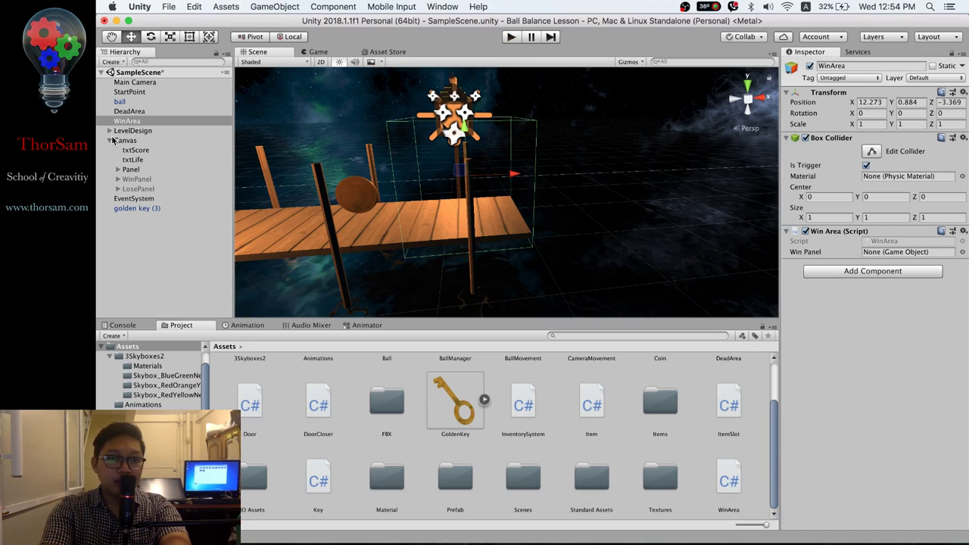
pyautogui.moveTo(138, 183); pyautogui.dragTo(878, 255)
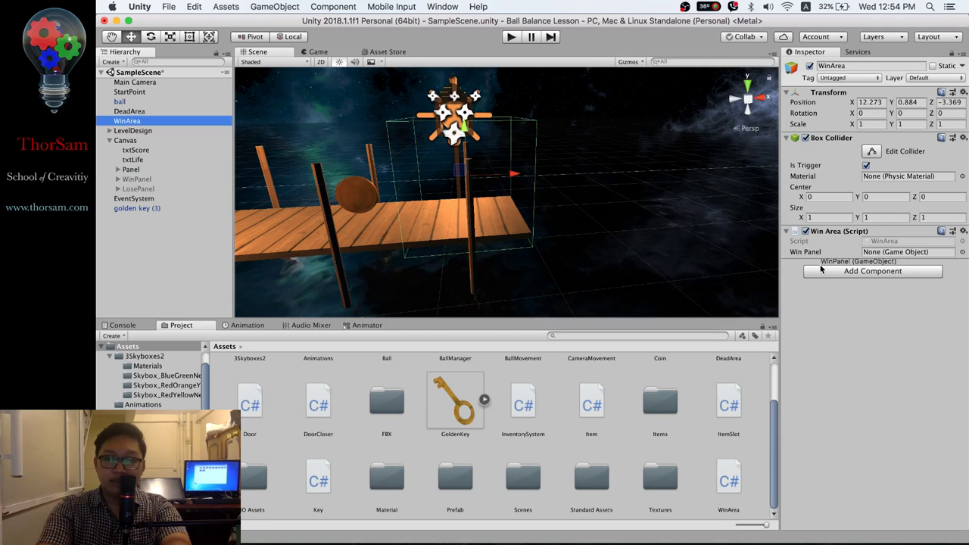
# - Play the level until 'You Win!' appears, then turn on Is Kinematic for the ball's Rigidbody
pyautogui.click(511, 38)
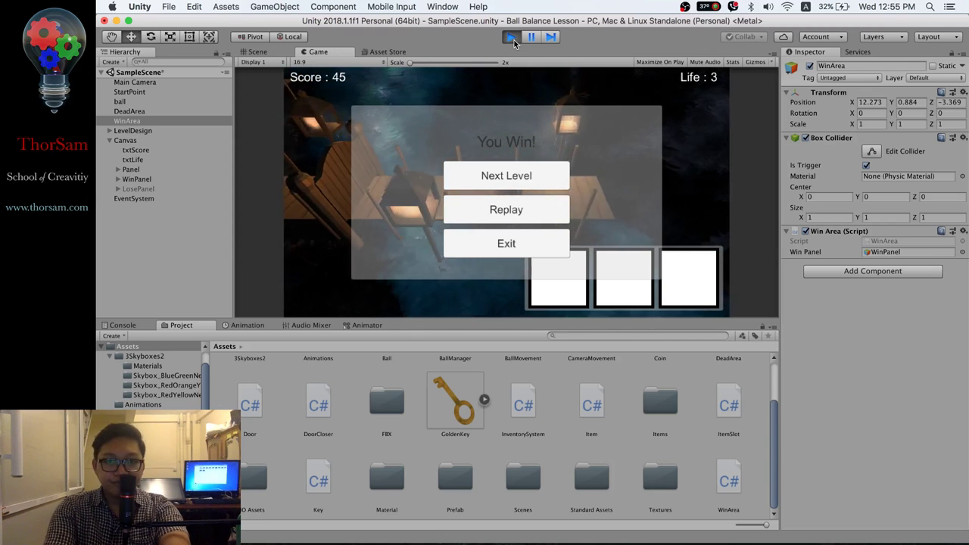
pyautogui.click(514, 40)
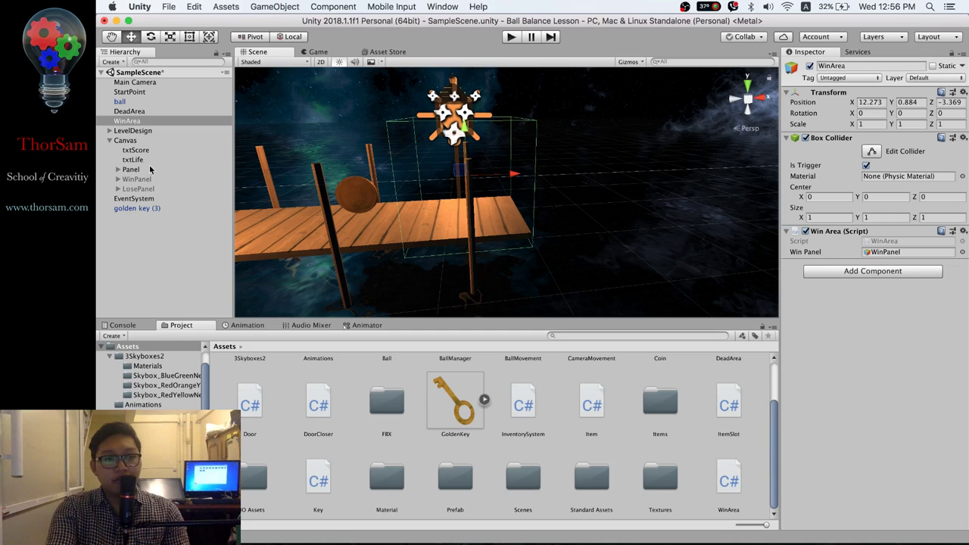
pyautogui.click(122, 102)
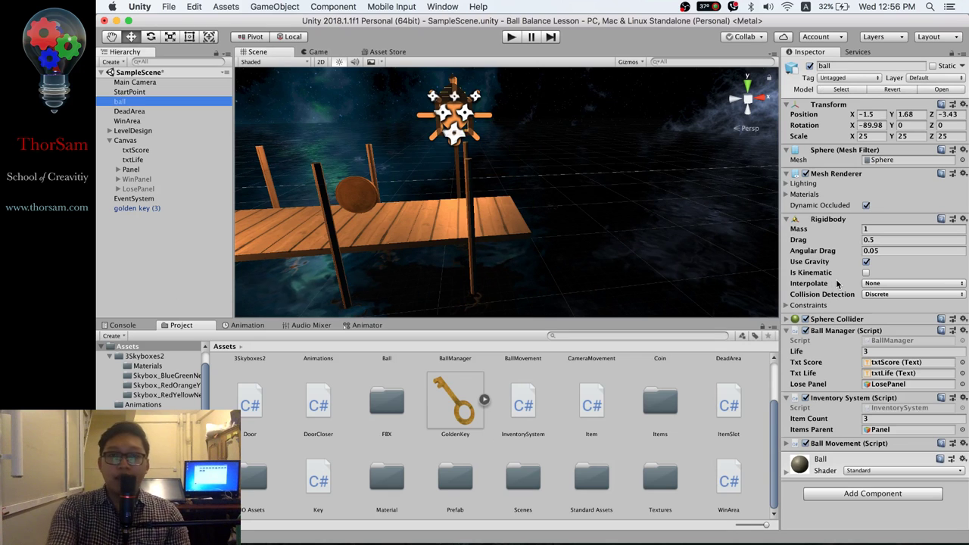
pyautogui.click(867, 273)
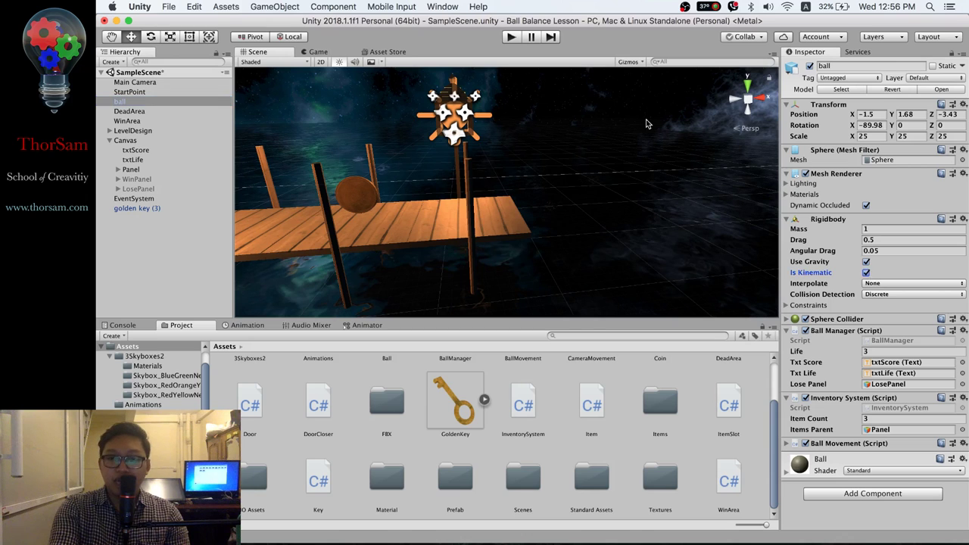
# - Play-test the kinematic ball, switch its Rigidbody's Is Kinematic off again, and open BallManager.cs
pyautogui.click(514, 39)
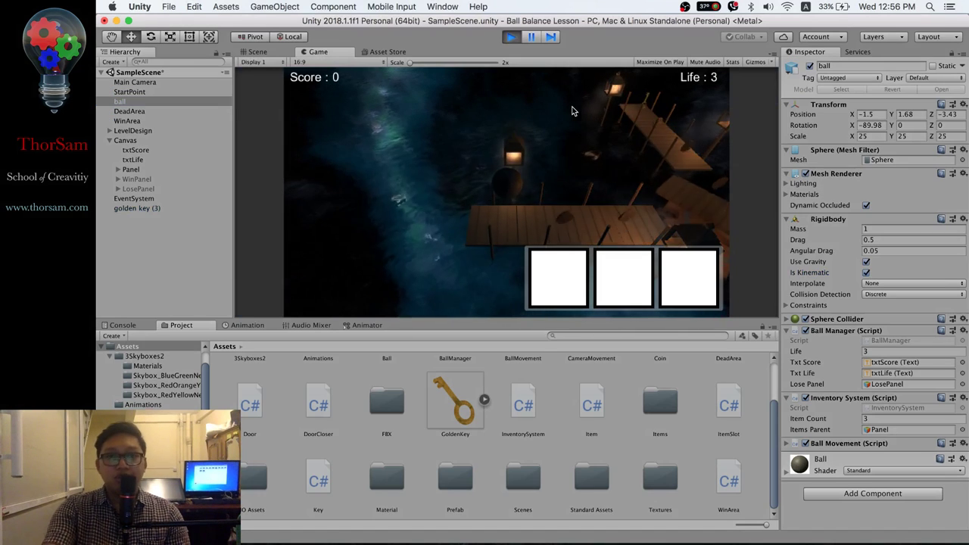
pyautogui.press('super+p')
pyautogui.click(866, 274)
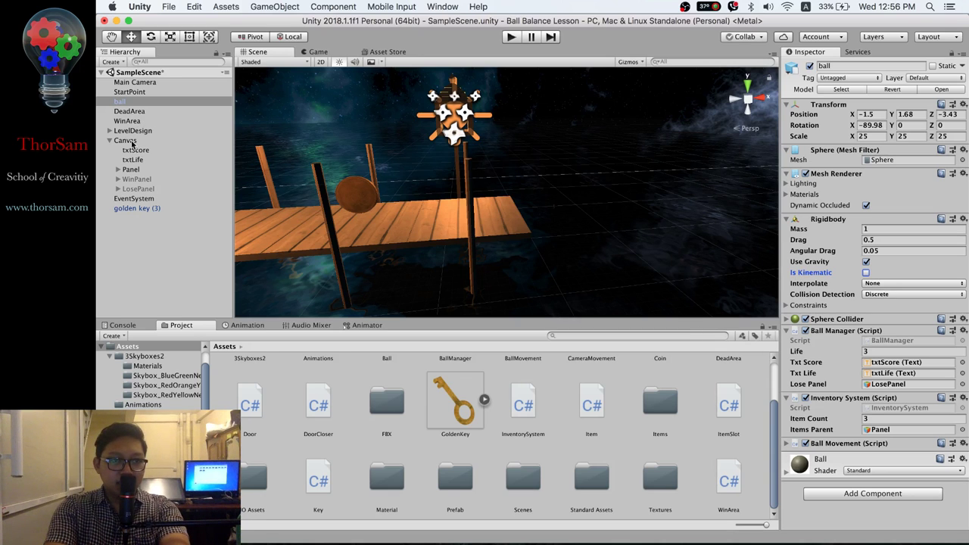
pyautogui.click(132, 170)
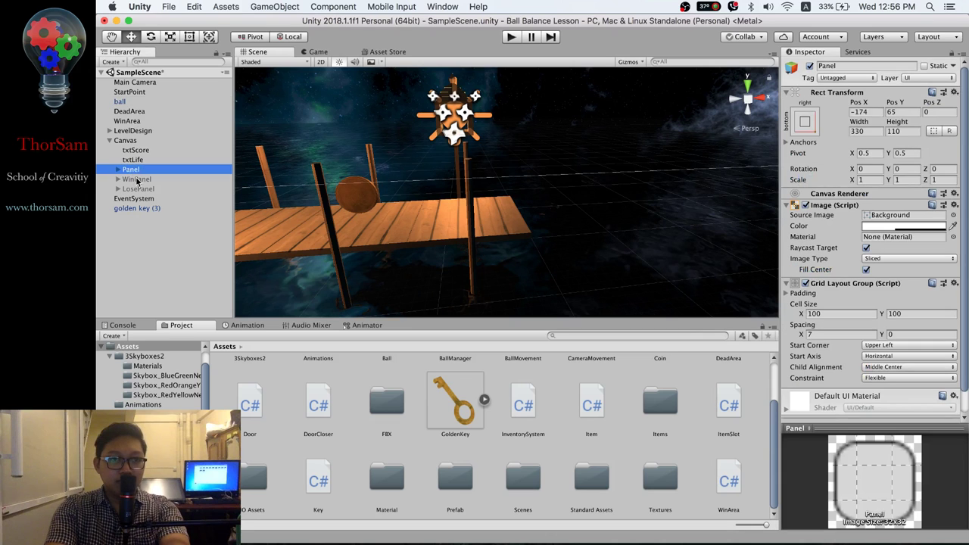
pyautogui.click(125, 102)
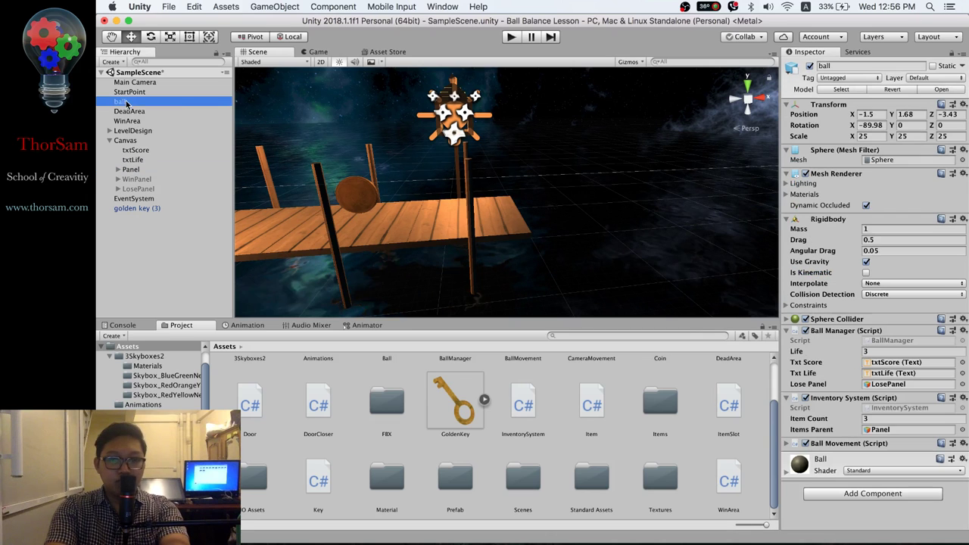
pyautogui.doubleClick(896, 343)
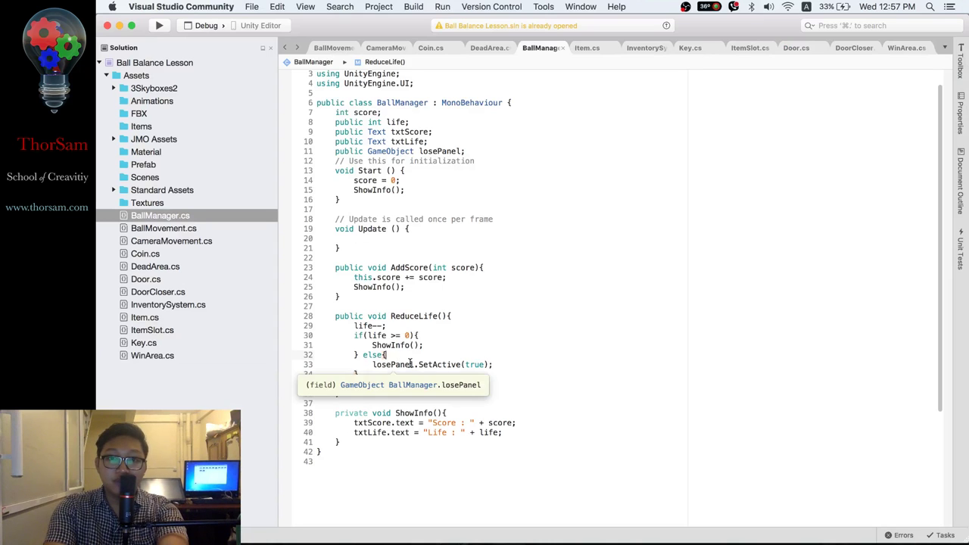
# - Declare a 'Rigidbody rb;' field below losePanel in BallManager
pyautogui.click(501, 363)
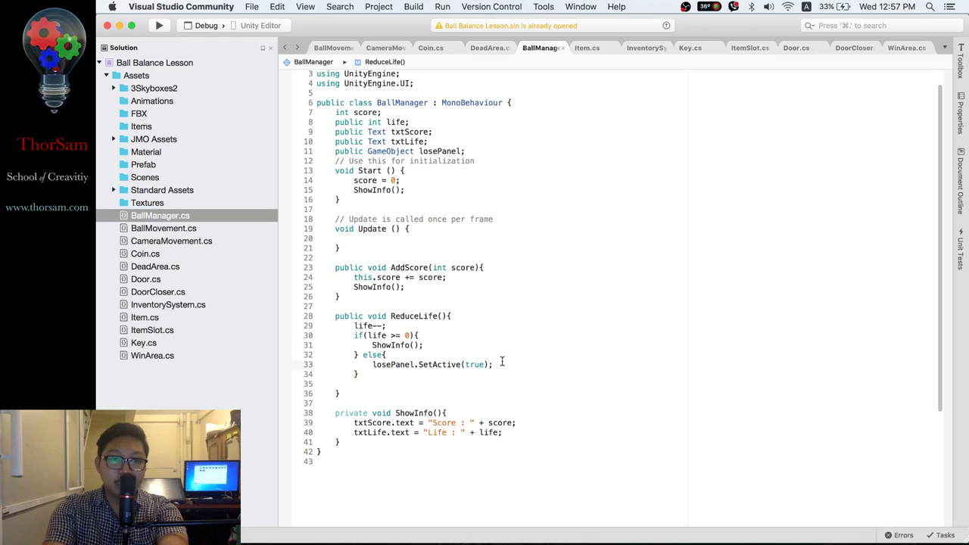
pyautogui.press('Return')
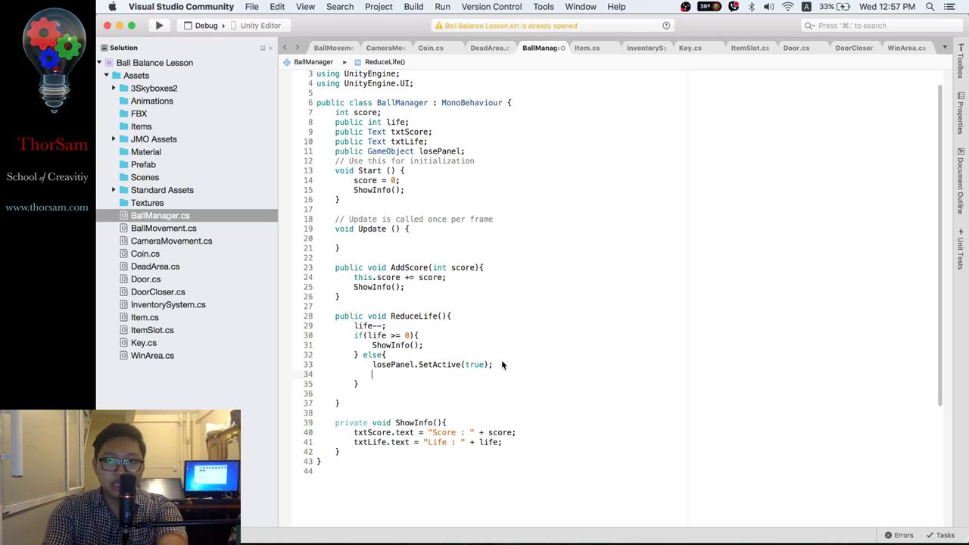
pyautogui.click(477, 152)
pyautogui.press('Return')
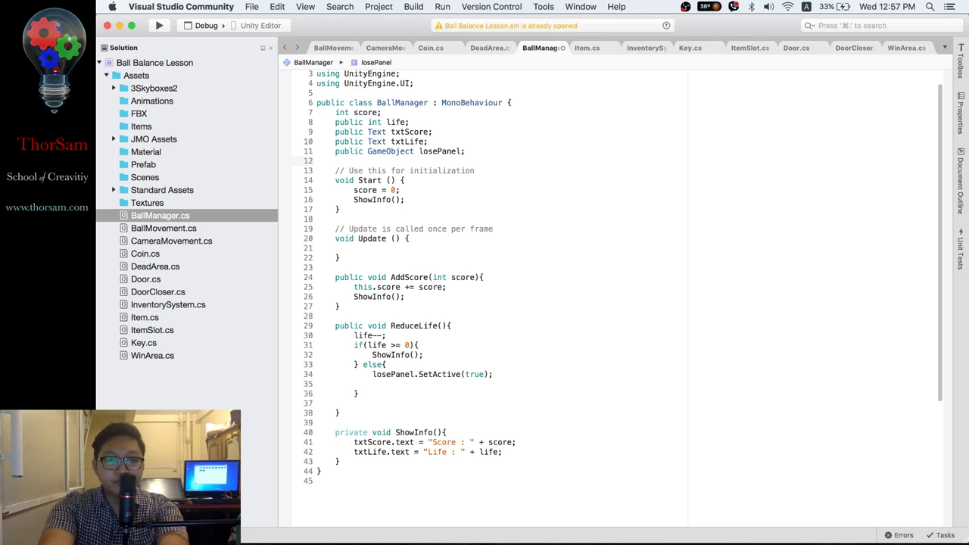
pyautogui.write('Rigidbody rb;')
# - Add 'rb = GetComponent<Rigidbody>();' at the end of Start() after ShowInfo
pyautogui.click(430, 203)
pyautogui.press('Return')
pyautogui.write('rb')
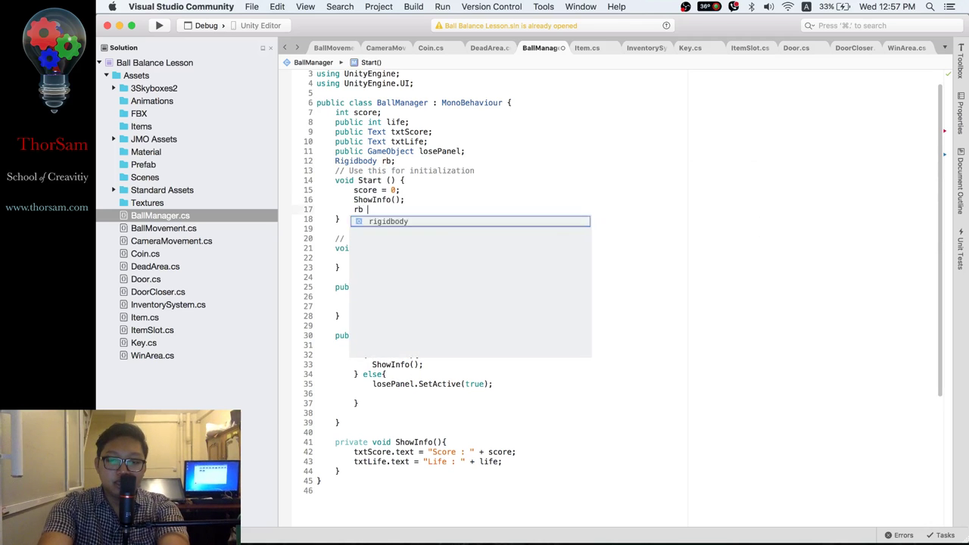
pyautogui.write(' = GetComponent<Ri>')
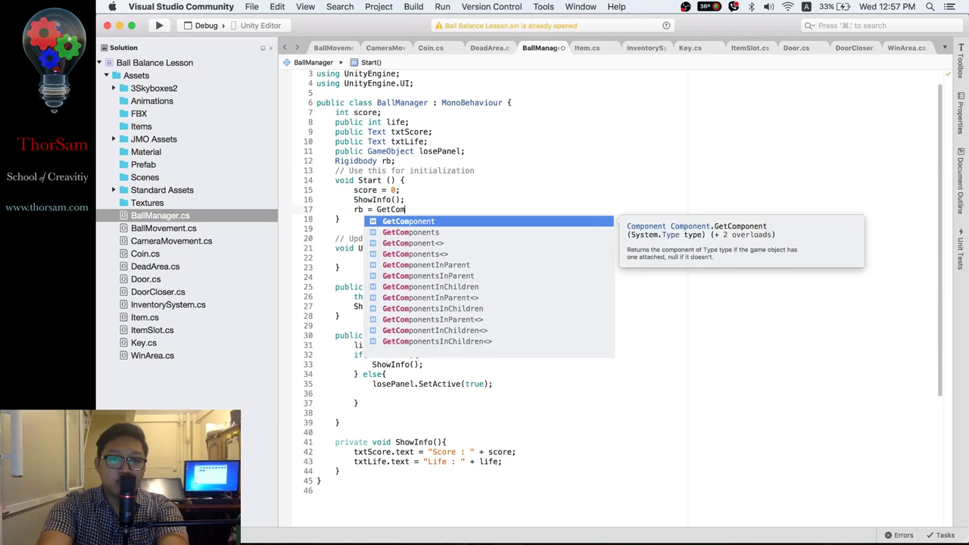
pyautogui.press('Return')
pyautogui.write('<Ri>')
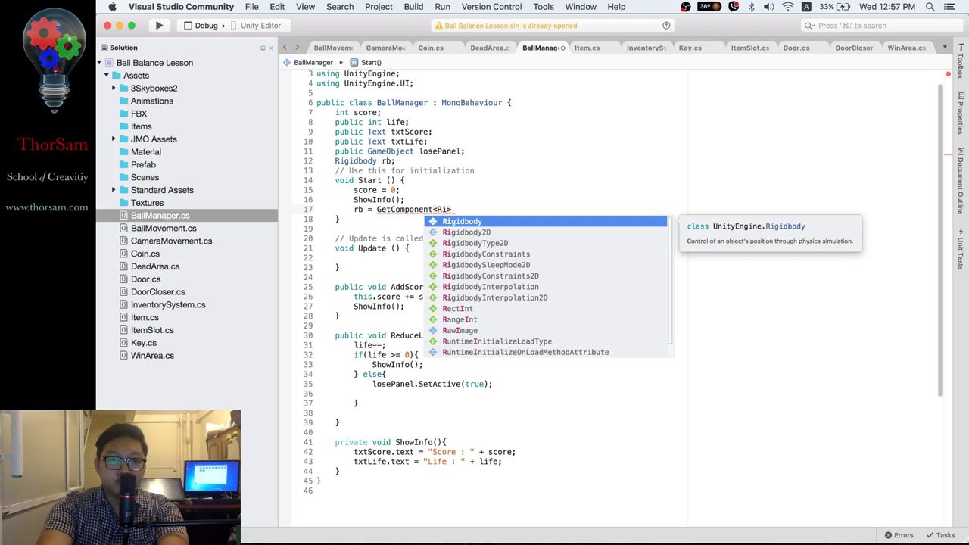
pyautogui.press('Return')
pyautogui.write('>();')
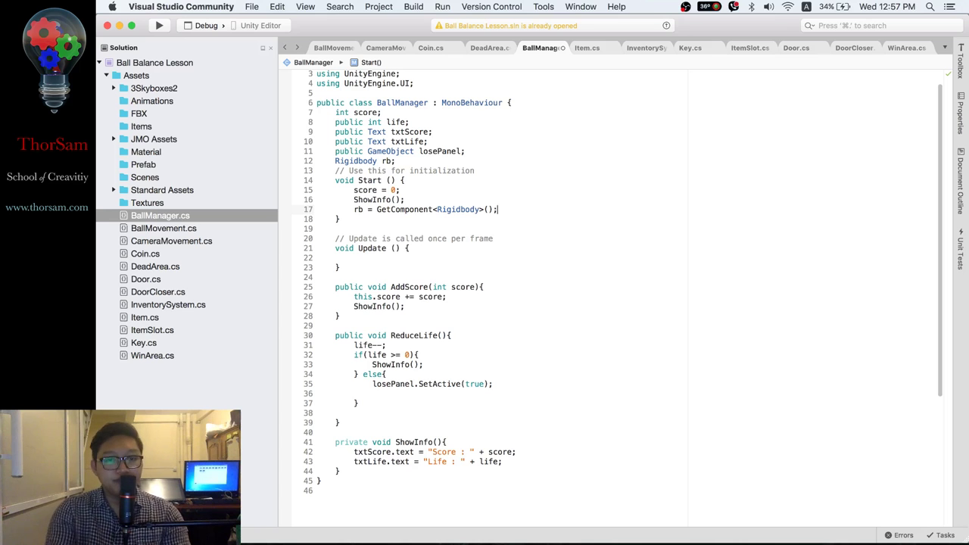
# - In ReduceLife's else block, add 'rb.isKinematic = true;' below losePanel.SetActive(true);, then return to Unity
pyautogui.click(415, 394)
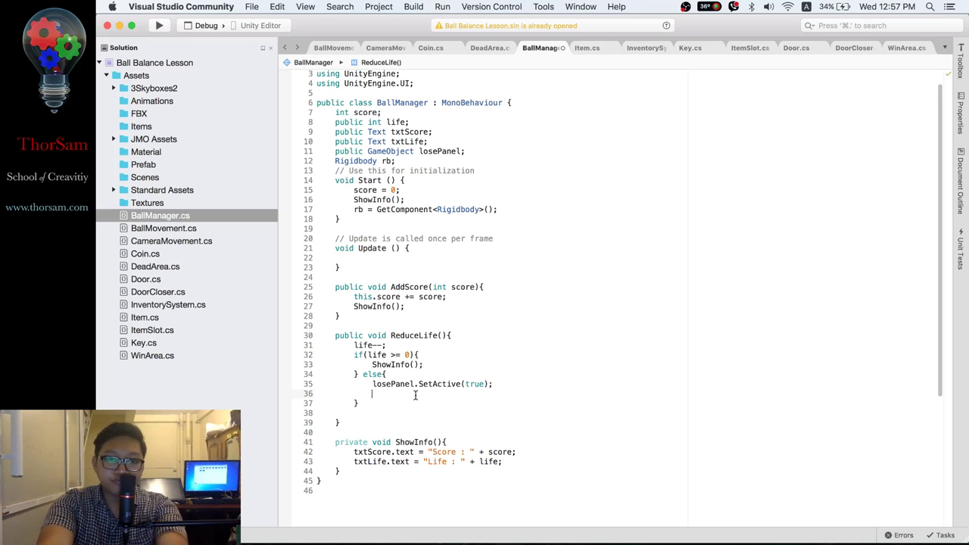
pyautogui.write('rb.is')
pyautogui.press('Return')
pyautogui.write('= ')
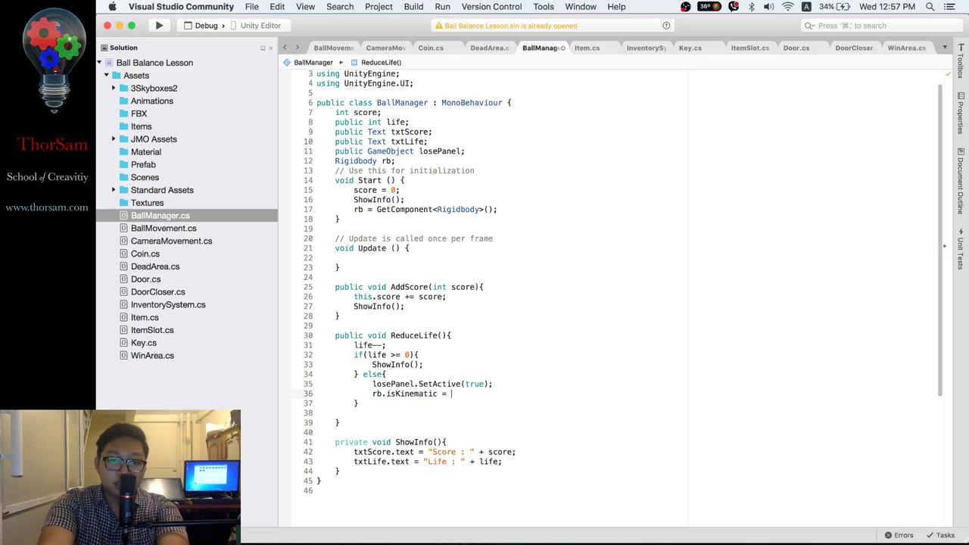
pyautogui.write('true')
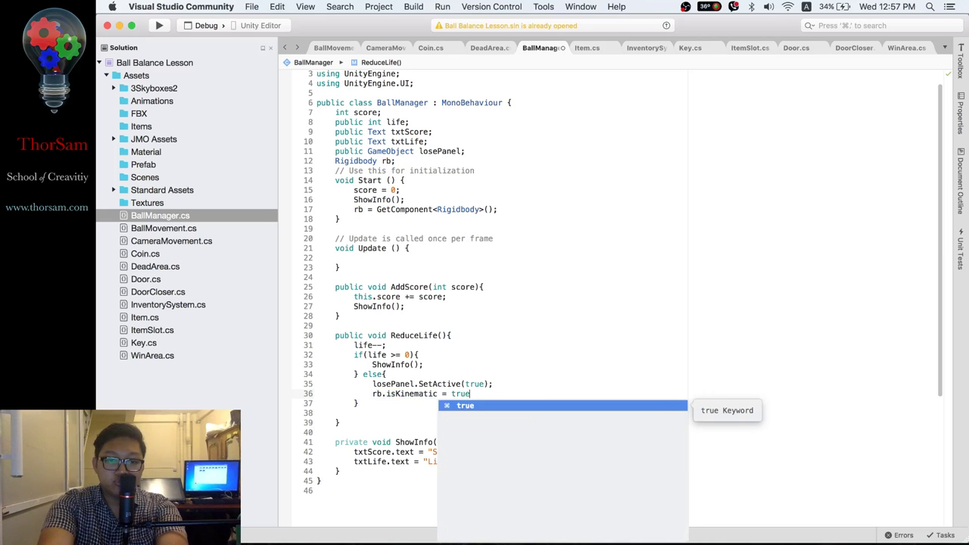
pyautogui.write(';')
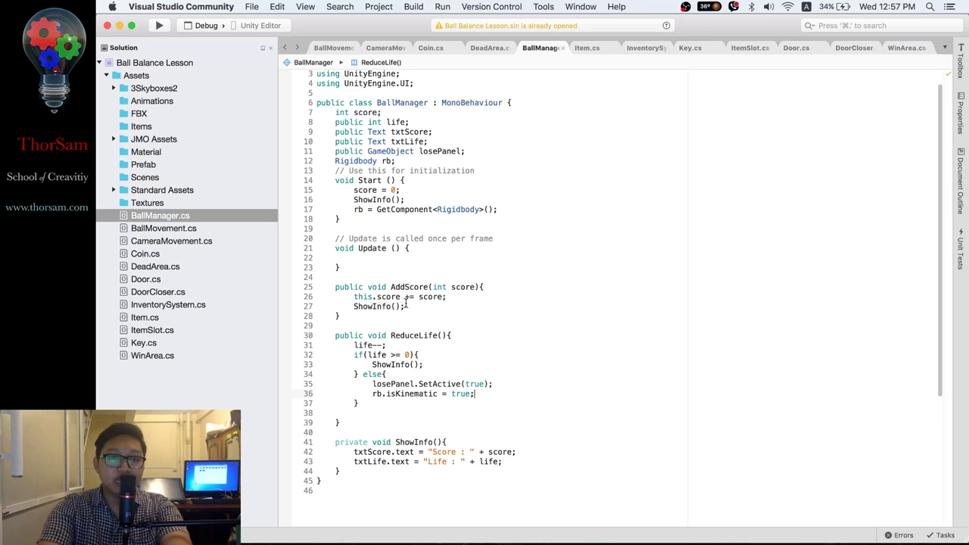
pyautogui.moveTo(660, 534)
pyautogui.click(803, 523)
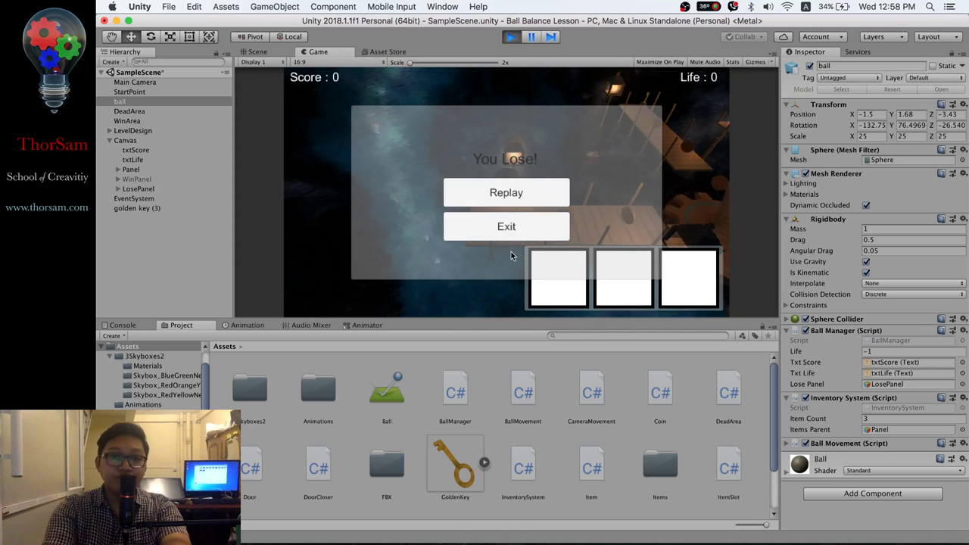
# - Stop the play test, select WinArea, and open its Win Area script for editing
pyautogui.click(511, 37)
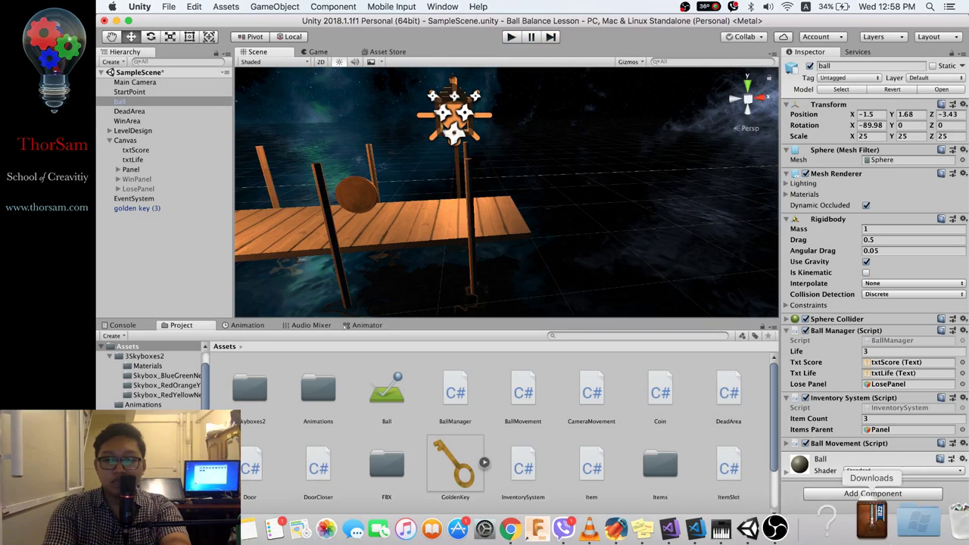
pyautogui.moveTo(854, 539)
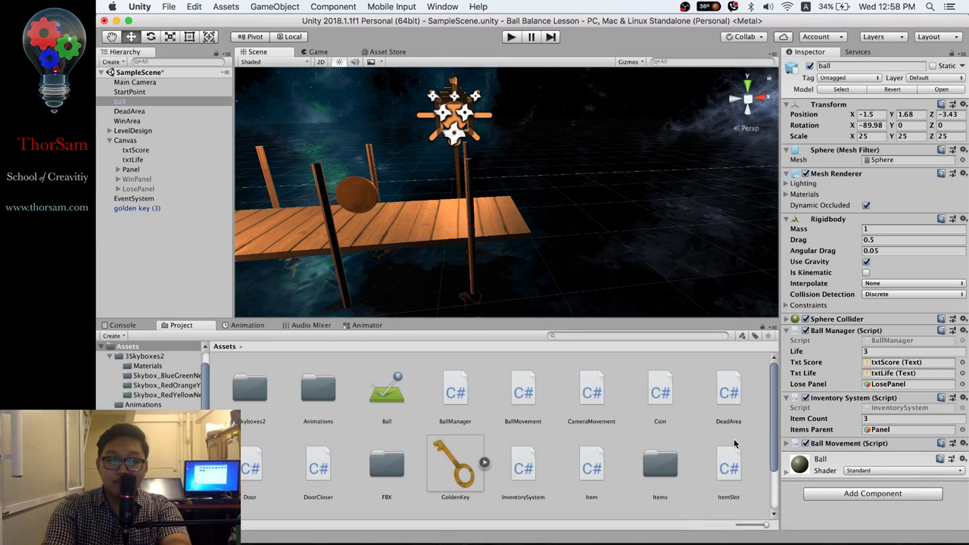
pyautogui.click(127, 121)
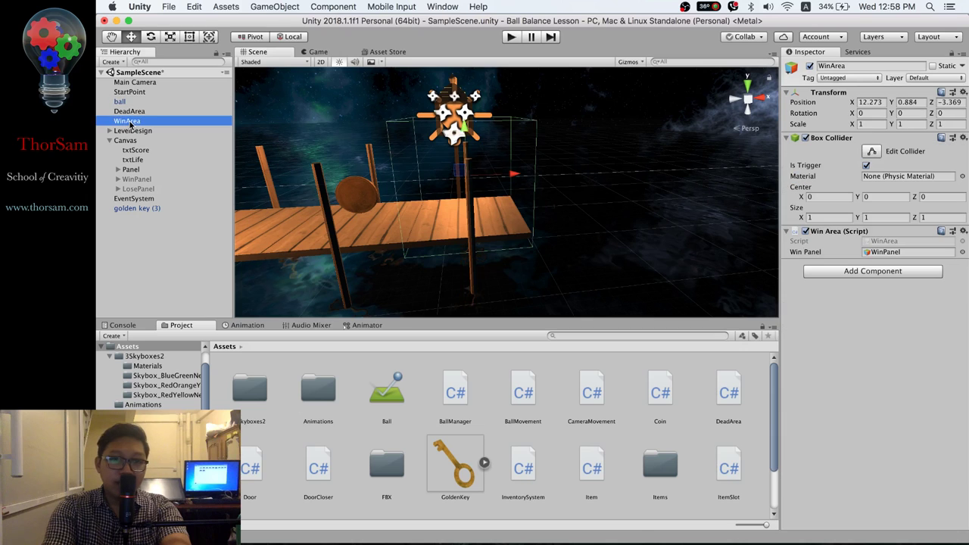
pyautogui.doubleClick(891, 242)
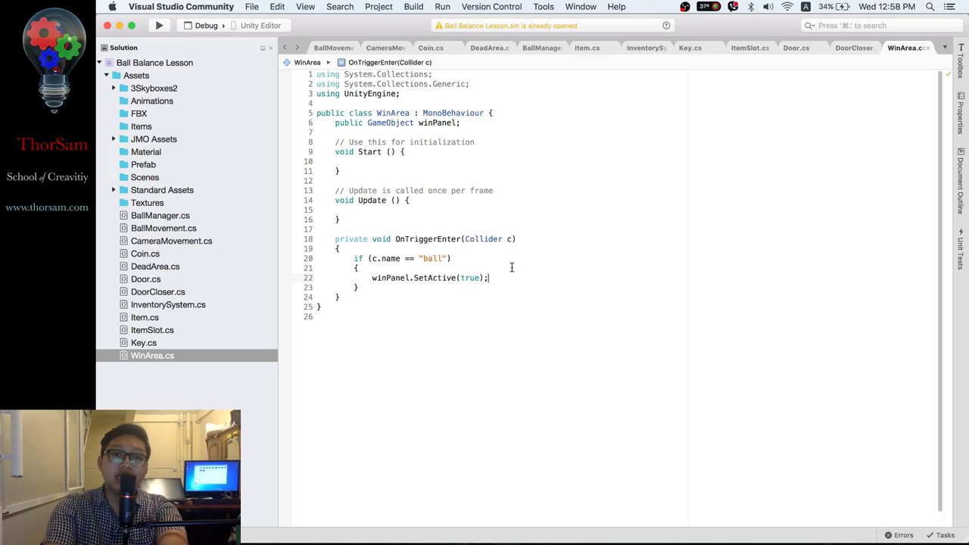
# - Below winPanel.SetActive(true), start a line 'Rigidbody rb = c.attachedRigidbody' using autocomplete
pyautogui.press('Return')
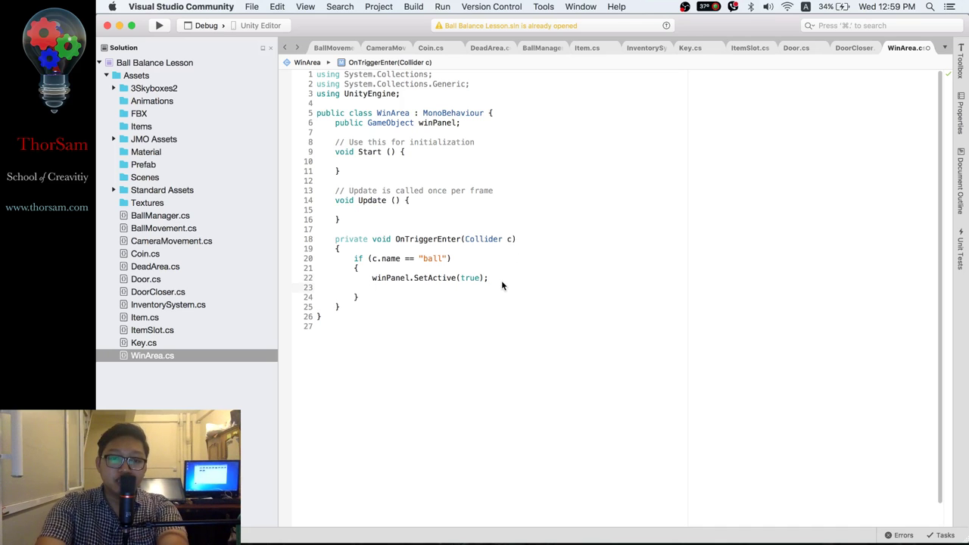
pyautogui.write('c.')
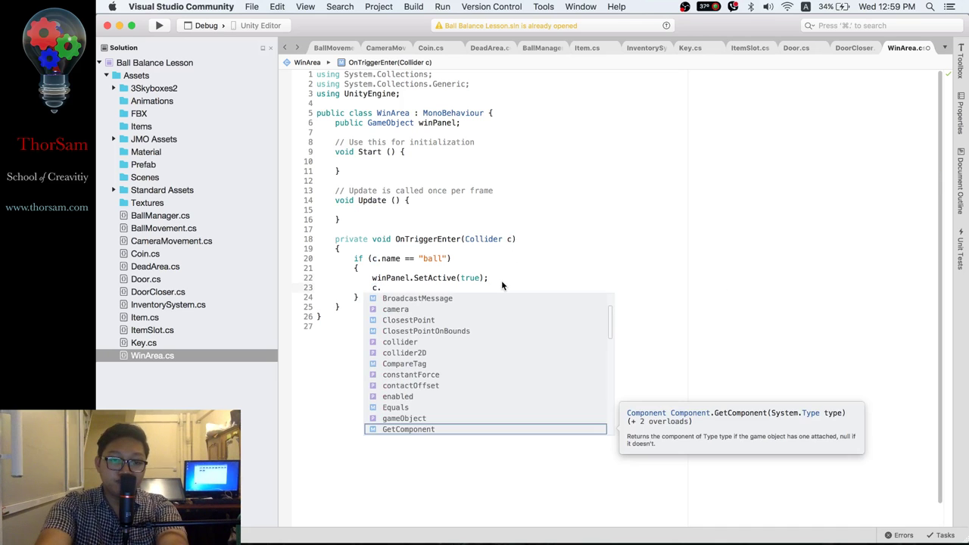
pyautogui.write('a')
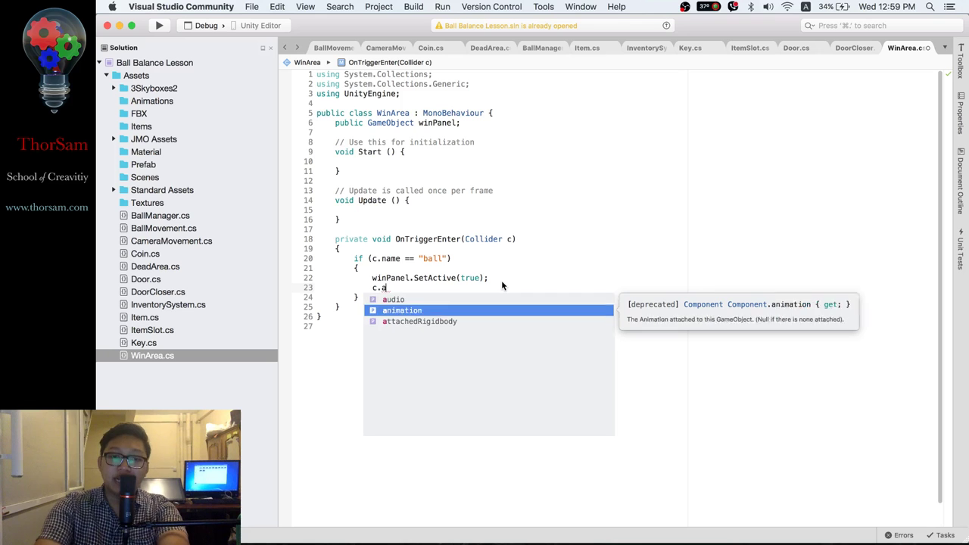
pyautogui.press('Down')
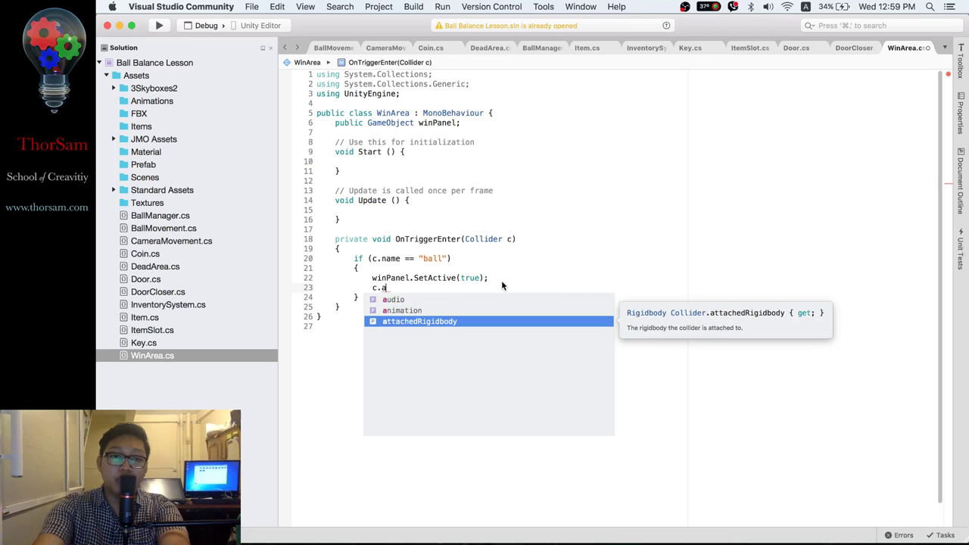
pyautogui.press('BackSpace')
pyautogui.press('BackSpace')
pyautogui.press('BackSpace')
pyautogui.write('Re')
pyautogui.write('i')
pyautogui.press('BackSpace')
pyautogui.press('BackSpace')
pyautogui.write('ig')
pyautogui.press('Return')
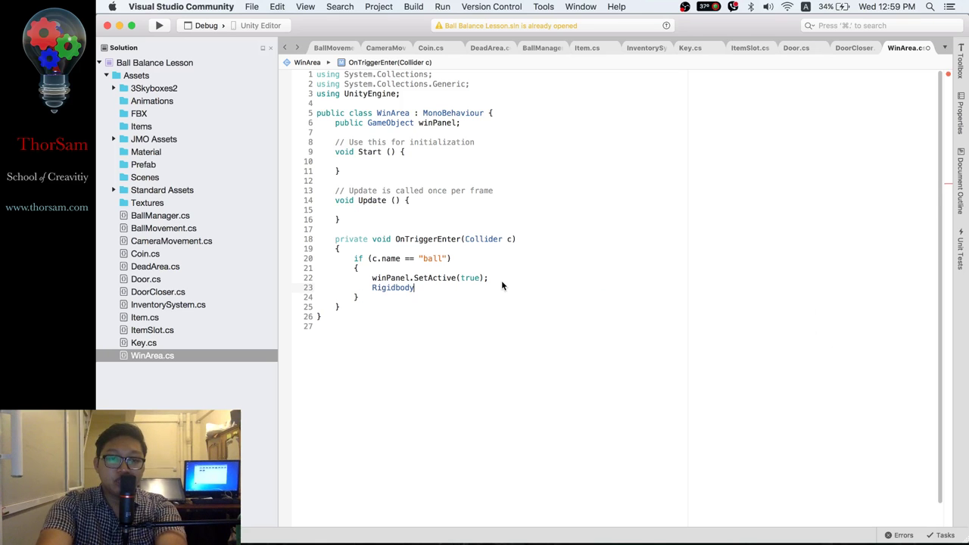
pyautogui.write(' rb = ')
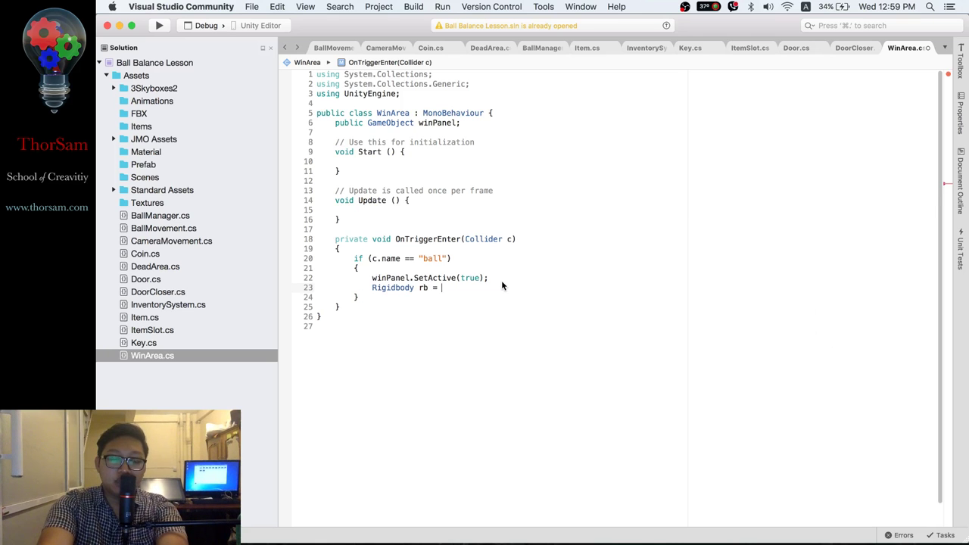
pyautogui.write('c.')
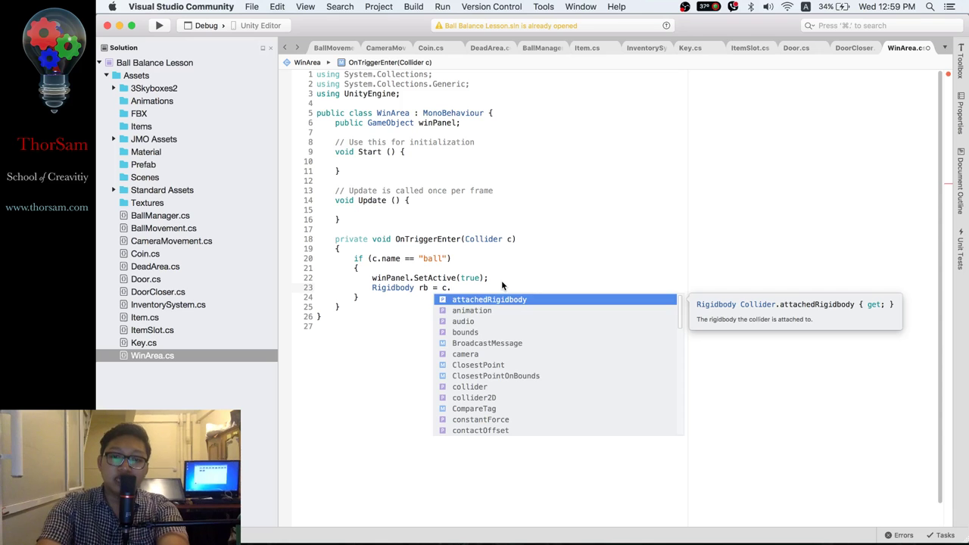
pyautogui.press('Return')
pyautogui.write('();')
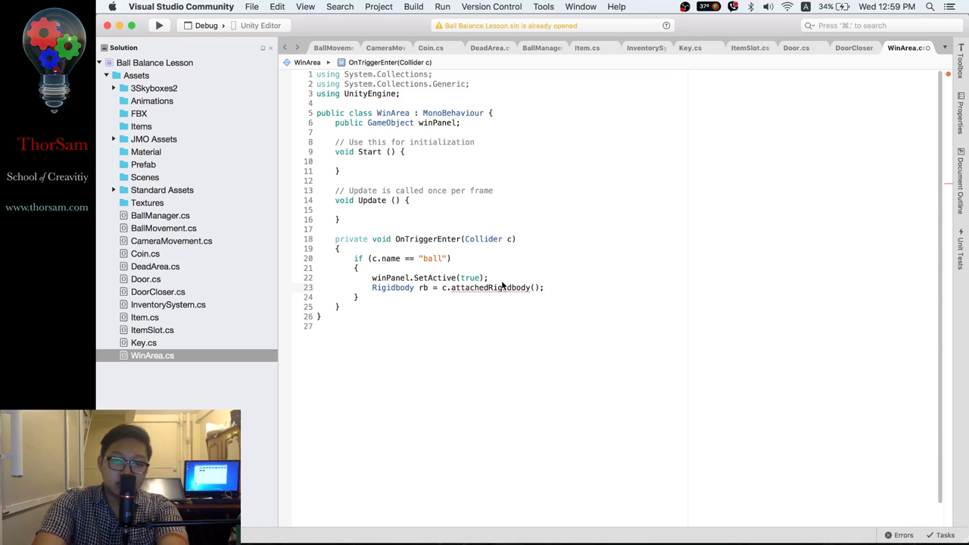
pyautogui.press('BackSpace')
pyautogui.press('BackSpace')
pyautogui.press('BackSpace')
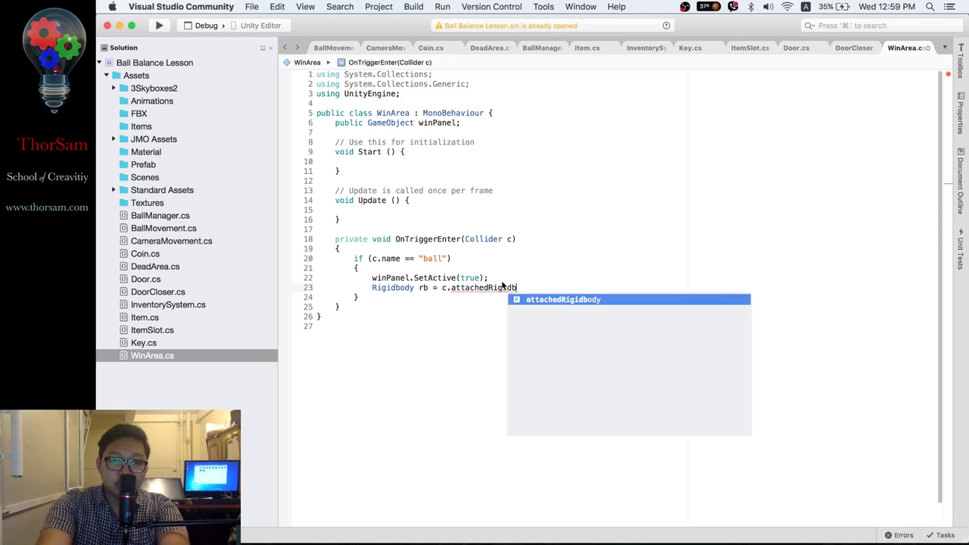
# - Complete the line as 'Rigidbody rb = c.attachedRigidbody;'
pyautogui.press('BackSpace')
pyautogui.press('BackSpace')
pyautogui.press('BackSpace')
pyautogui.press('BackSpace')
pyautogui.press('BackSpace')
pyautogui.press('BackSpace')
pyautogui.press('BackSpace')
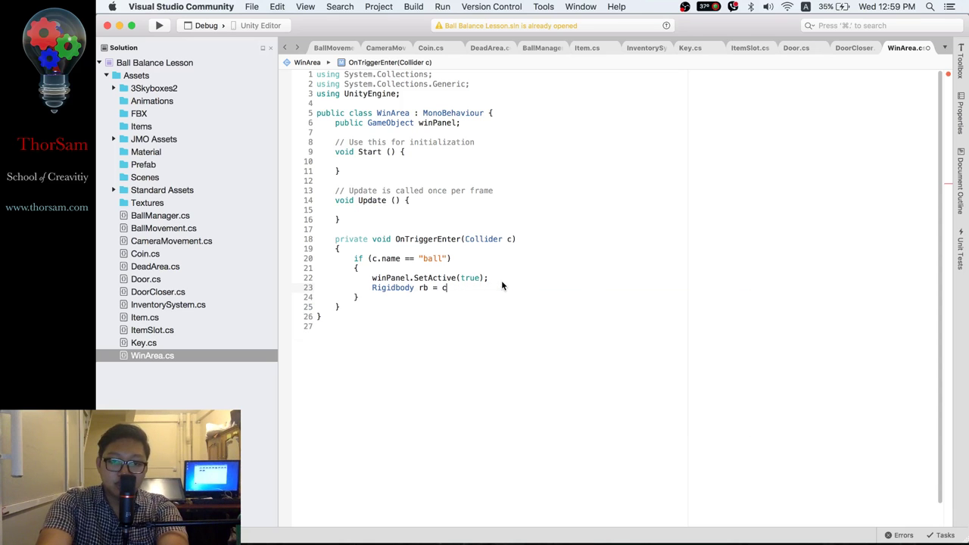
pyautogui.write('.a')
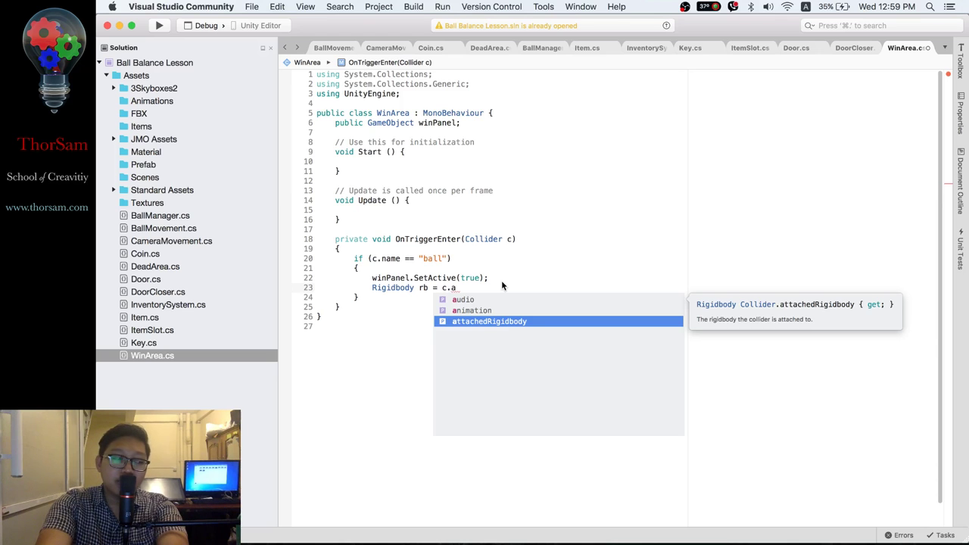
pyautogui.press('Return')
pyautogui.write(';')
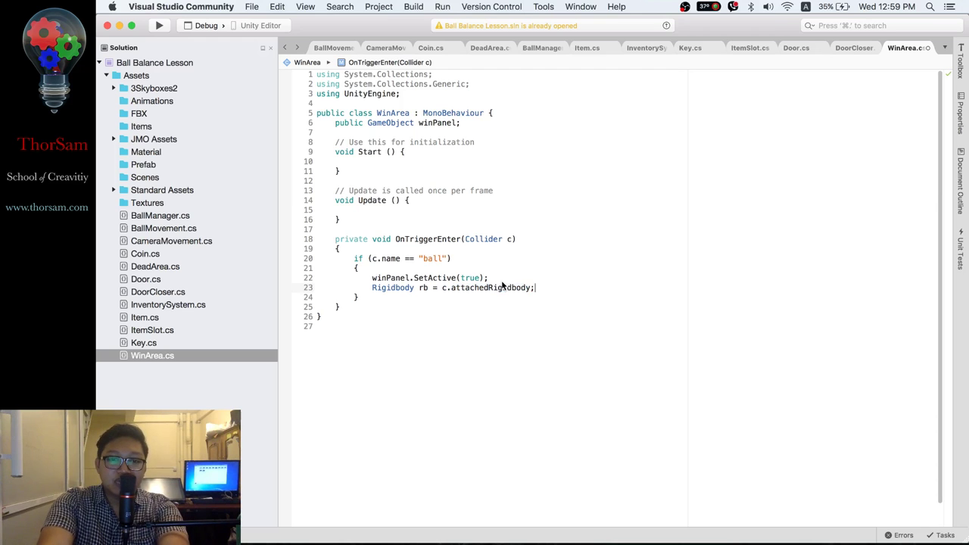
# - Replace that declaration with 'c.attachedRigidbody.isKinematic = true;' and switch back to Unity
pyautogui.press('BackSpace')
pyautogui.press('BackSpace')
pyautogui.press('BackSpace')
pyautogui.press('BackSpace')
pyautogui.press('BackSpace')
pyautogui.press('BackSpace')
pyautogui.press('BackSpace')
pyautogui.press('BackSpace')
pyautogui.press('BackSpace')
pyautogui.press('BackSpace')
pyautogui.press('BackSpace')
pyautogui.press('BackSpace')
pyautogui.press('BackSpace')
pyautogui.press('BackSpace')
pyautogui.press('BackSpace')
pyautogui.press('BackSpace')
pyautogui.press('BackSpace')
pyautogui.press('BackSpace')
pyautogui.press('BackSpace')
pyautogui.write('c.')
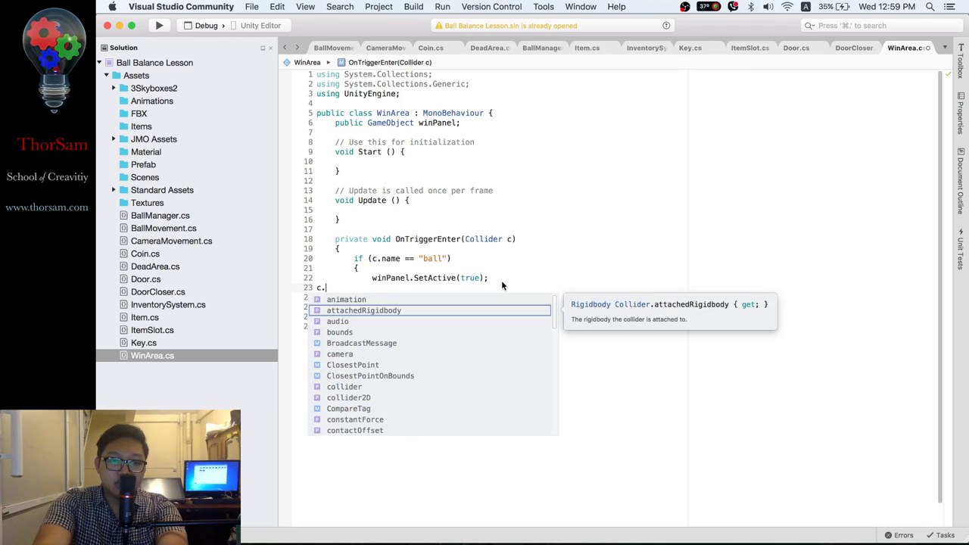
pyautogui.press('Return')
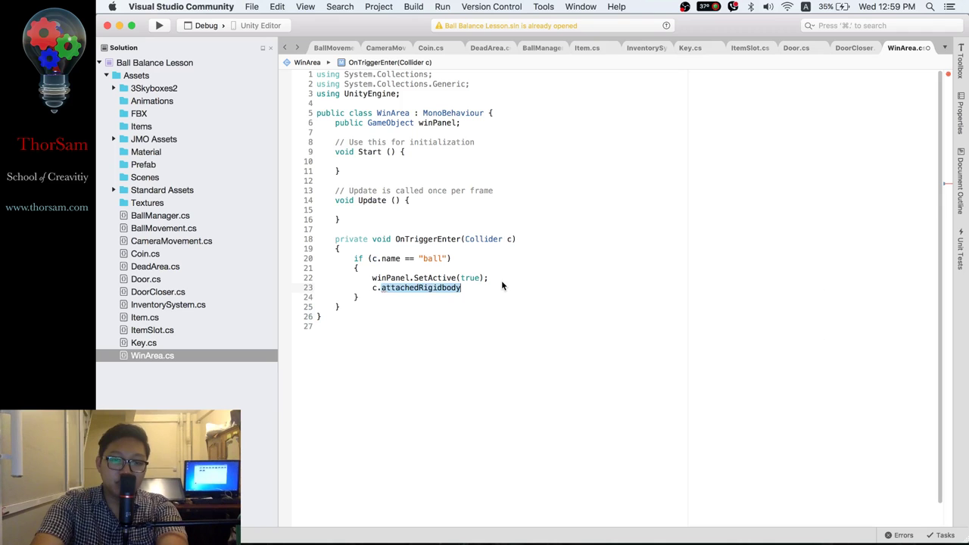
pyautogui.write('.')
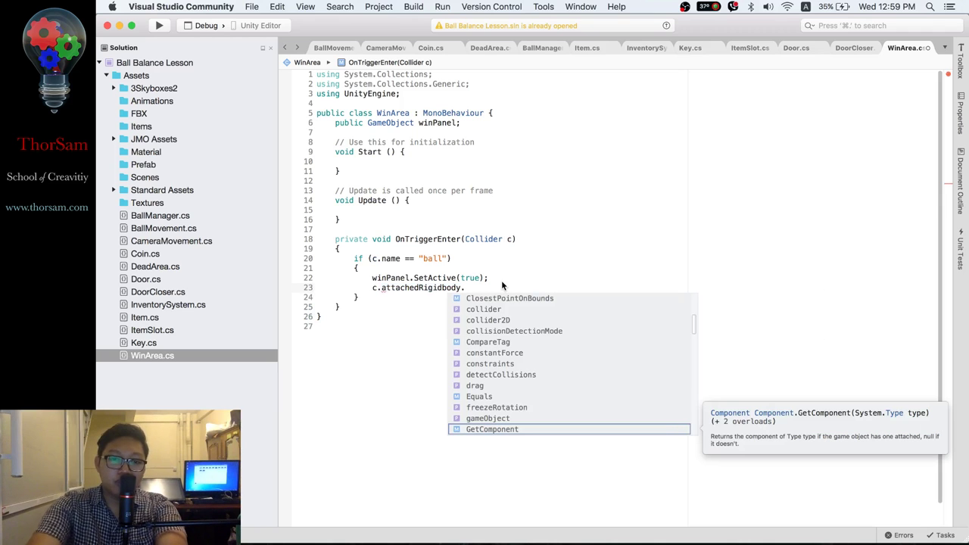
pyautogui.write('is')
pyautogui.press('Return')
pyautogui.write('= true;')
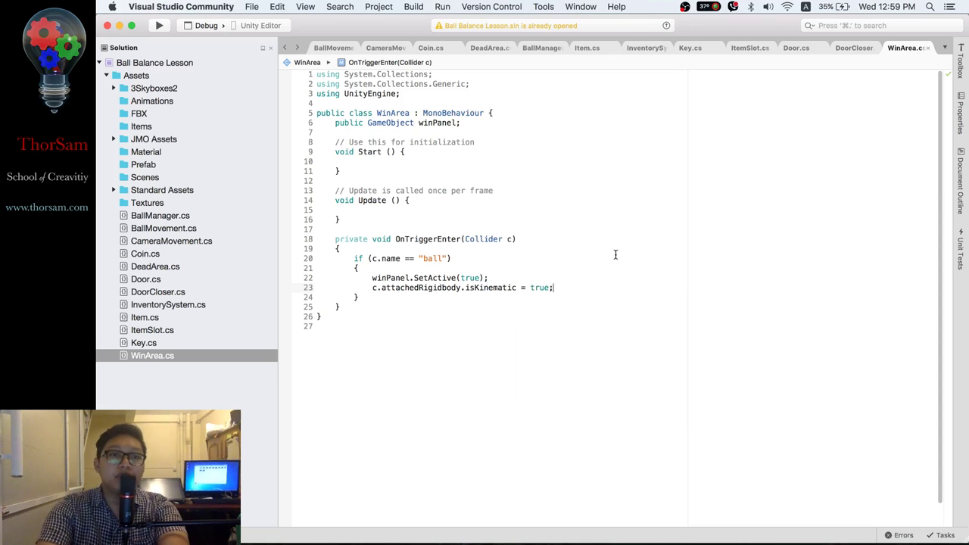
pyautogui.moveTo(720, 539)
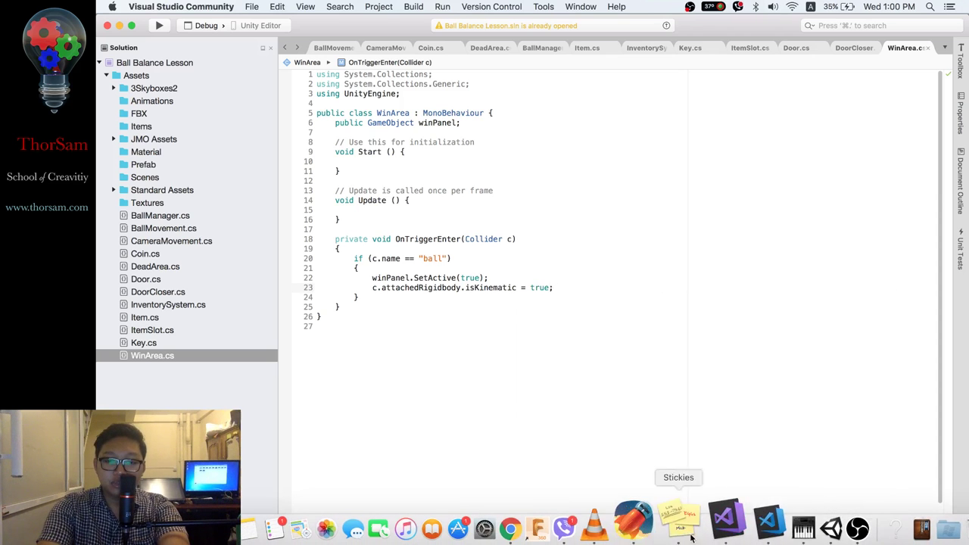
pyautogui.click(788, 524)
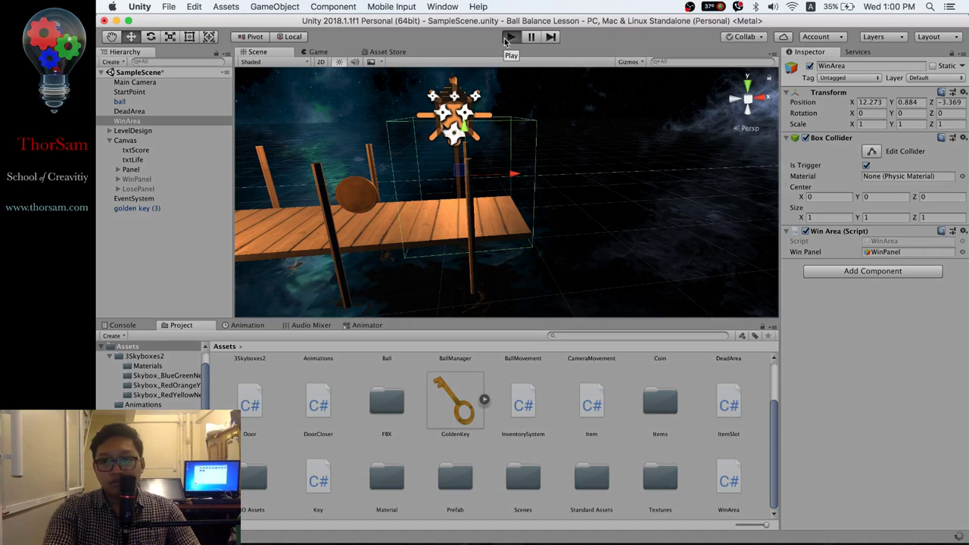
# - Play to 'You Win!', check the ball's Rigidbody is kinematic, then stop playing
pyautogui.click(509, 37)
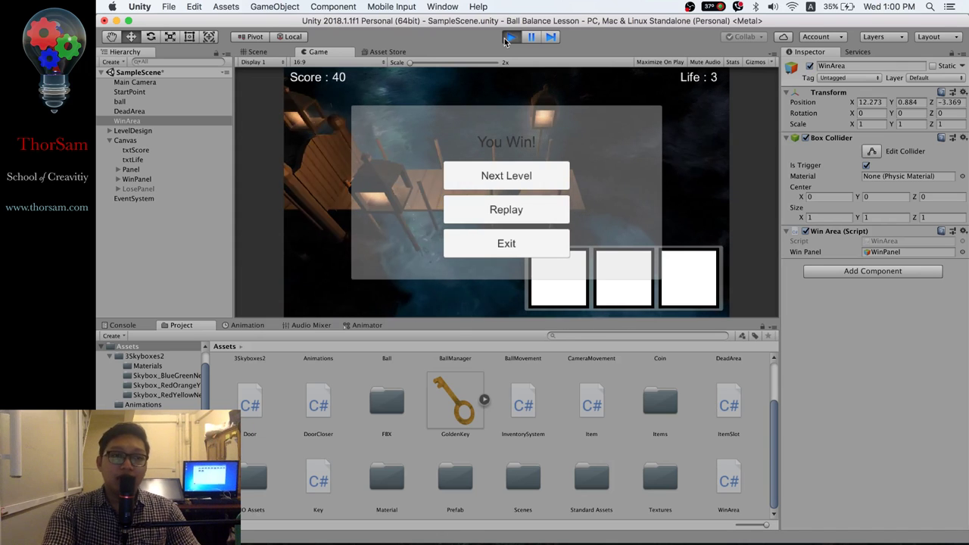
pyautogui.click(129, 102)
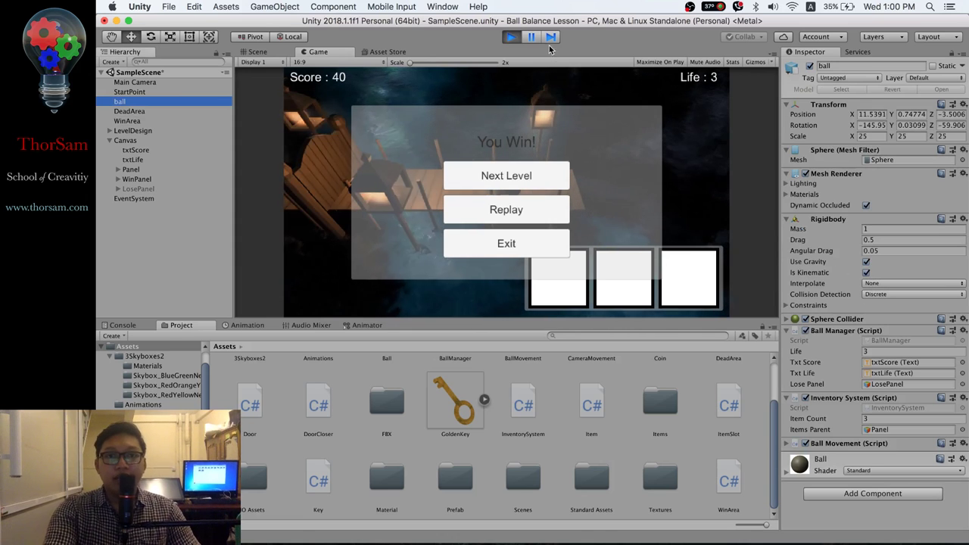
pyautogui.click(510, 37)
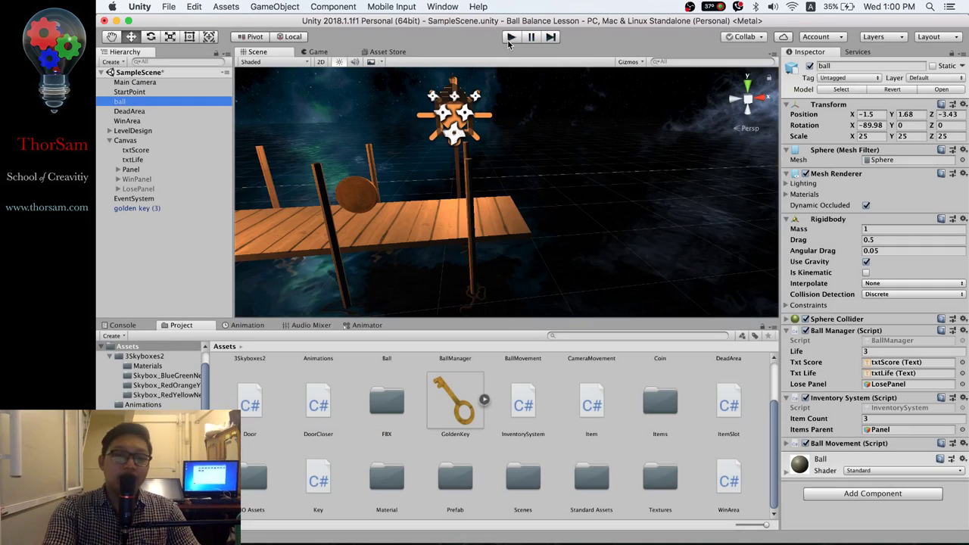